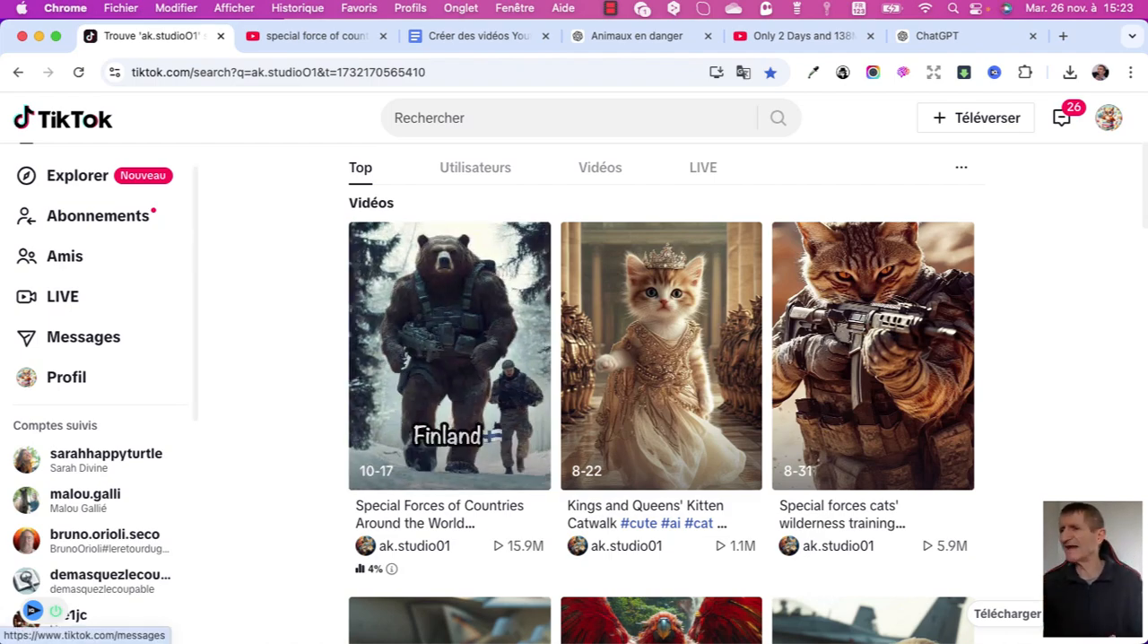
Examine the video results and view counts for ak.studio01 on TikTok.
scroll(662, 412, "down", 3)
scroll(663, 413, "down", 1)
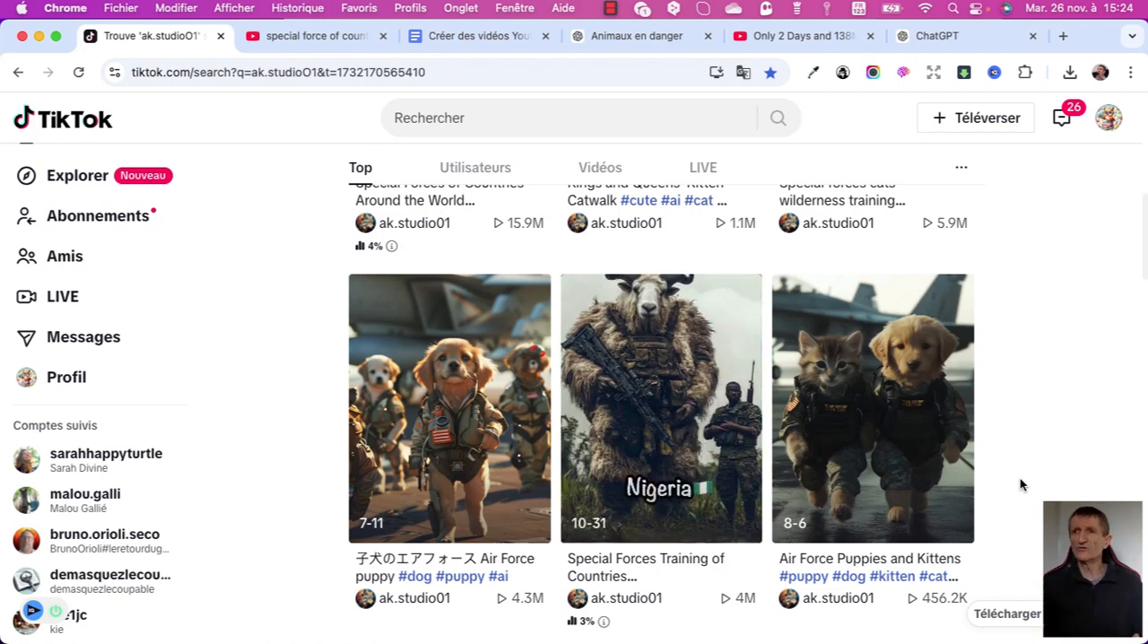
key("ctrl+Tab")
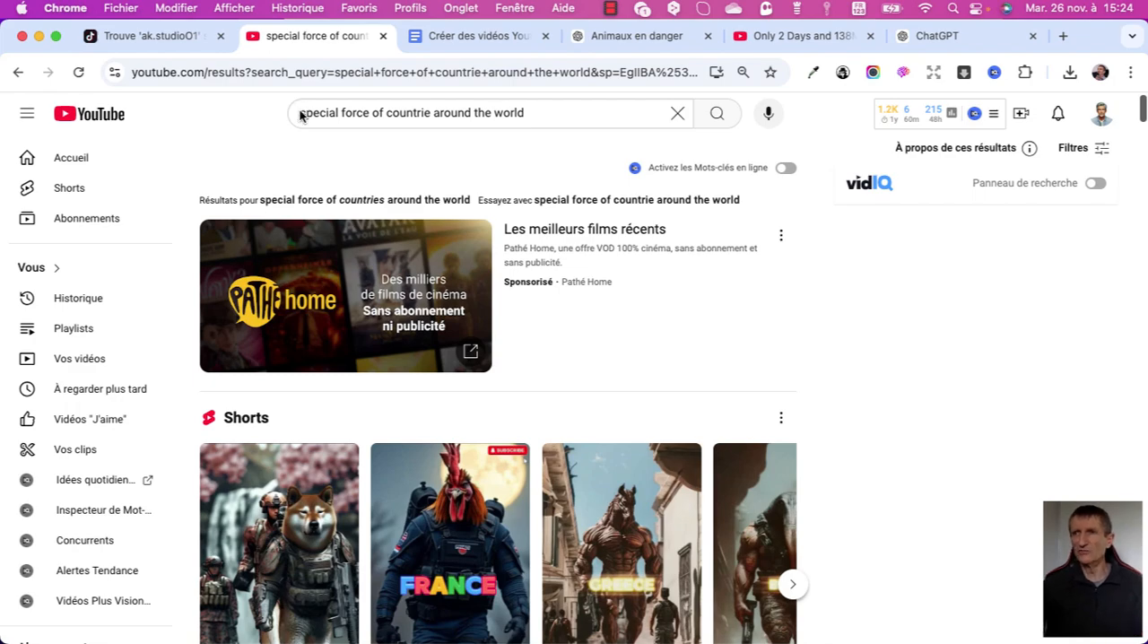
key("ctrl+shift+Tab")
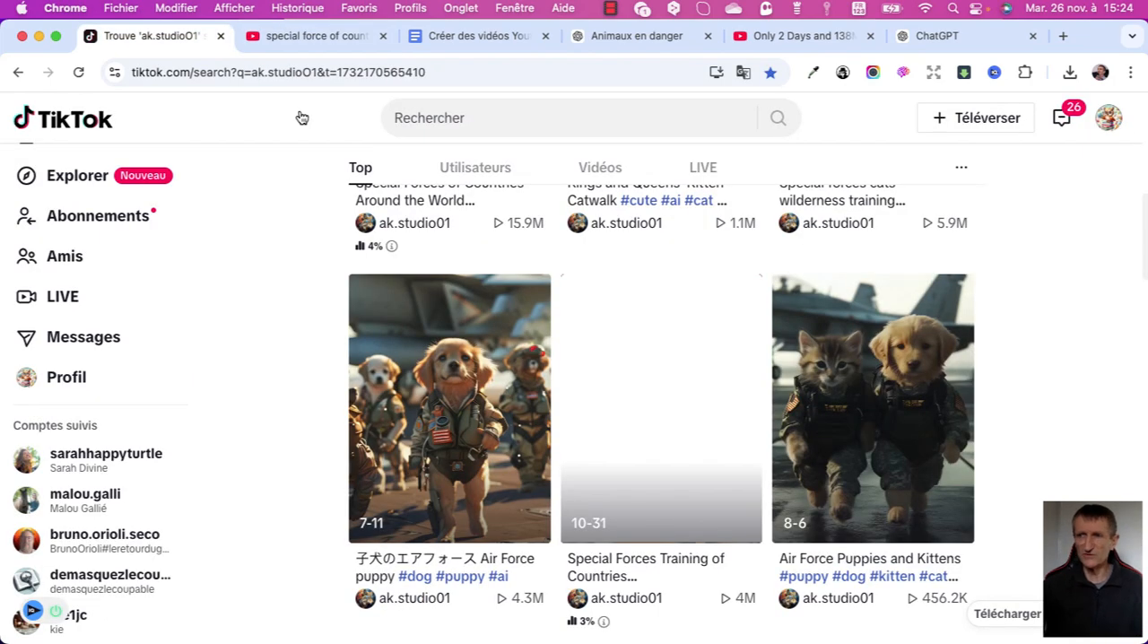
Switch to the YouTube results for "special force of countrie around the world" and check the search filters in use.
key("ctrl+Tab")
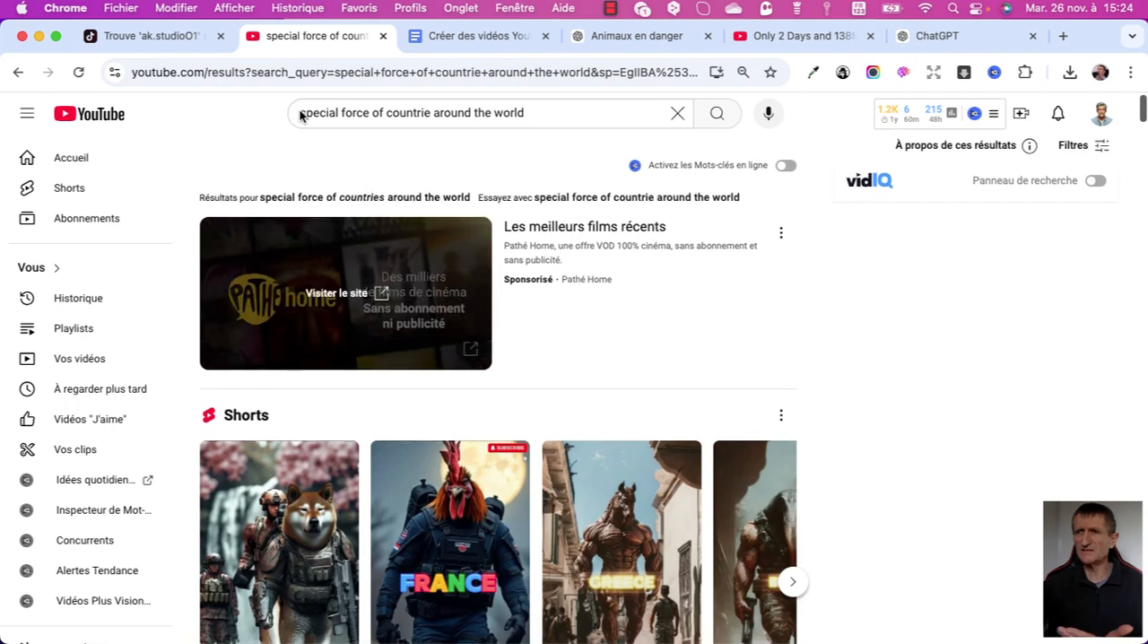
scroll(301, 115, "down", 2)
scroll(302, 114, "down", 1)
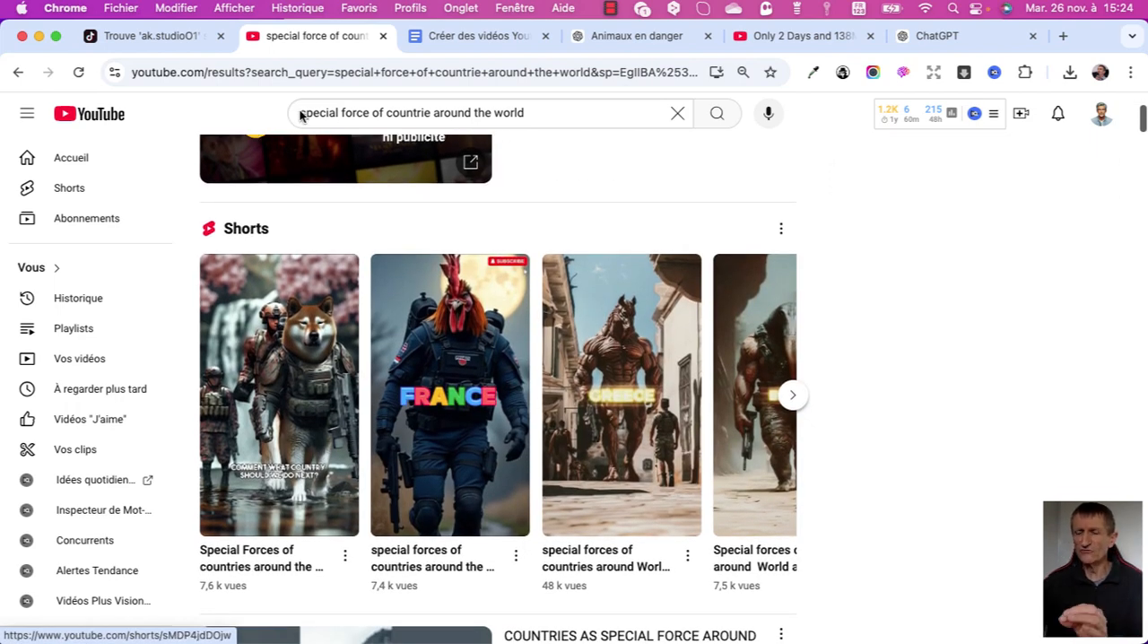
scroll(301, 115, "up", 3)
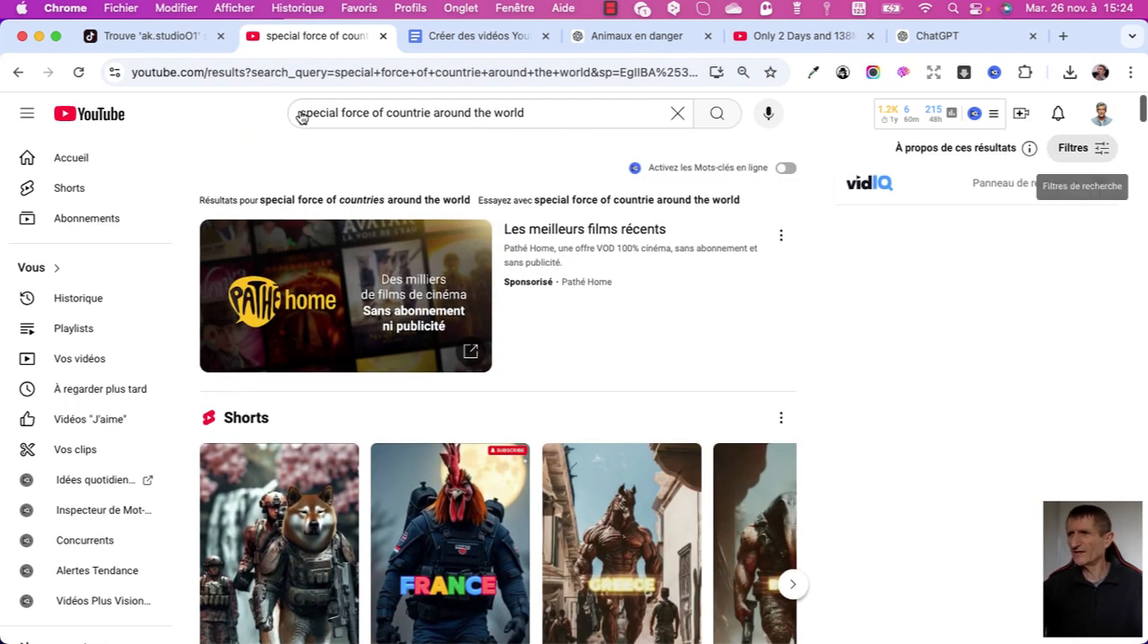
left_click(1083, 148)
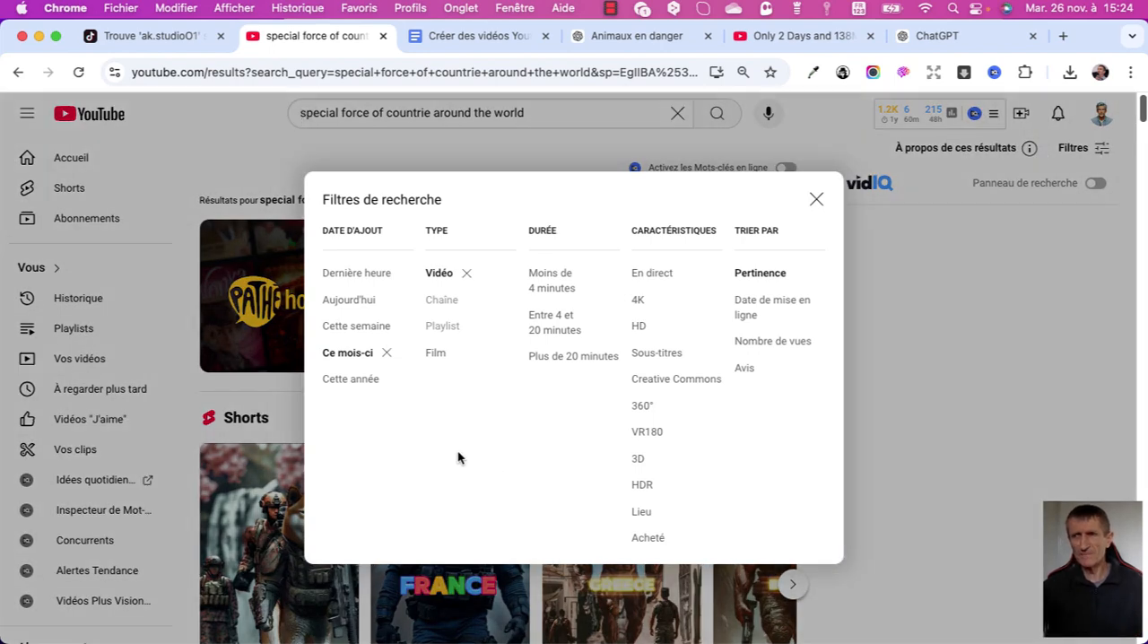
scroll(458, 450, "down", 5)
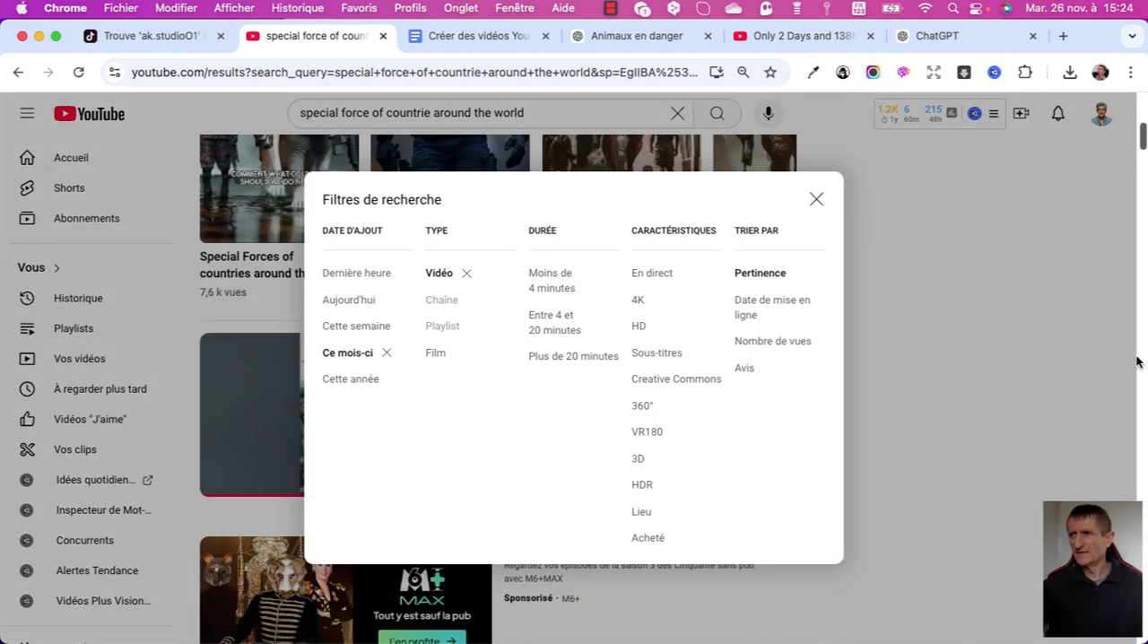
left_click(1080, 380)
Browse the Shorts shelf in the YouTube results through to its last videos.
scroll(886, 364, "up", 1)
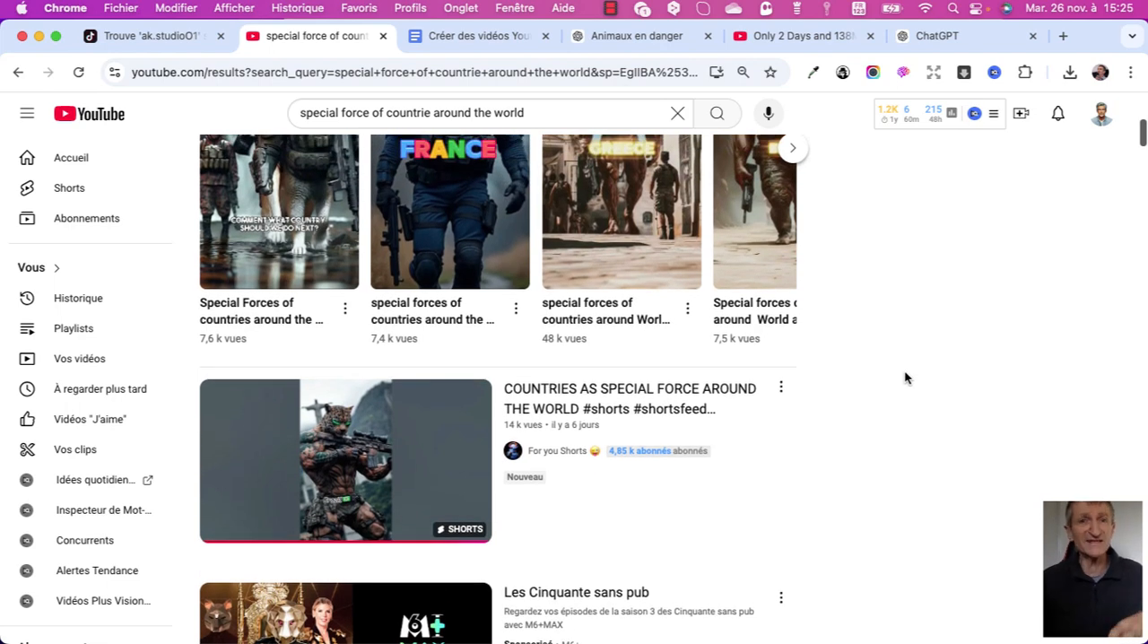
scroll(904, 377, "up", 2)
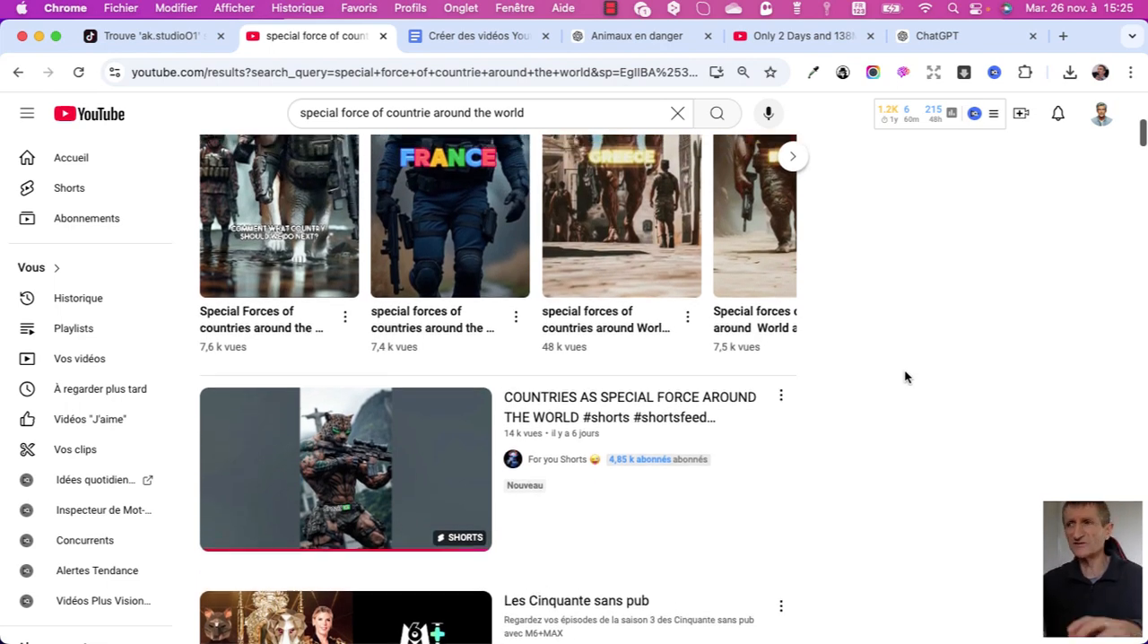
scroll(903, 367, "up", 1)
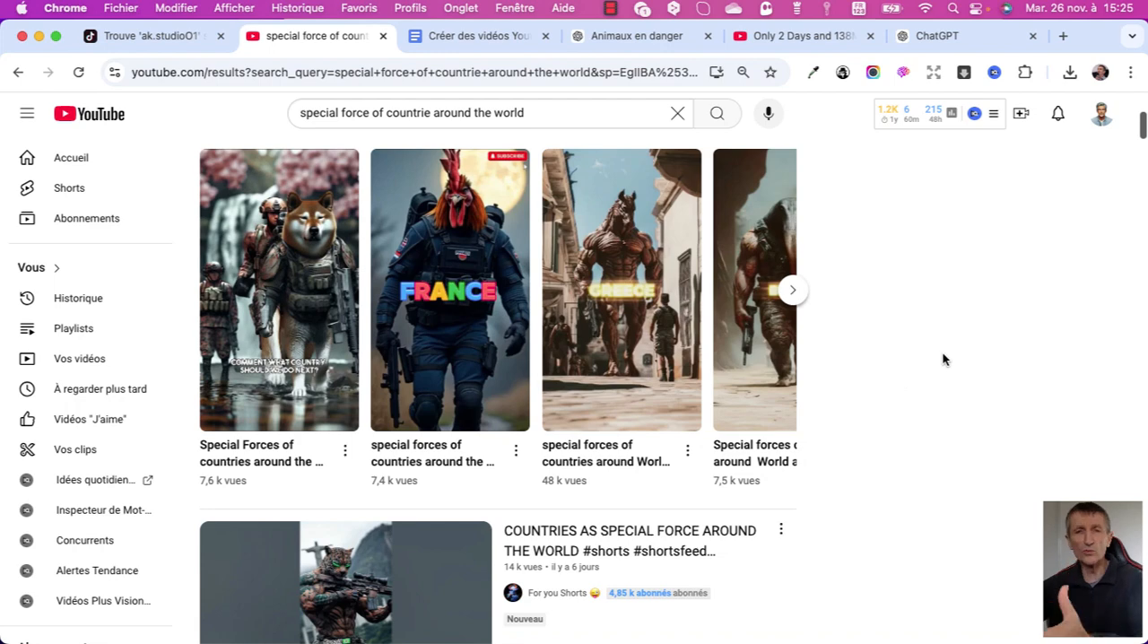
left_click(793, 290)
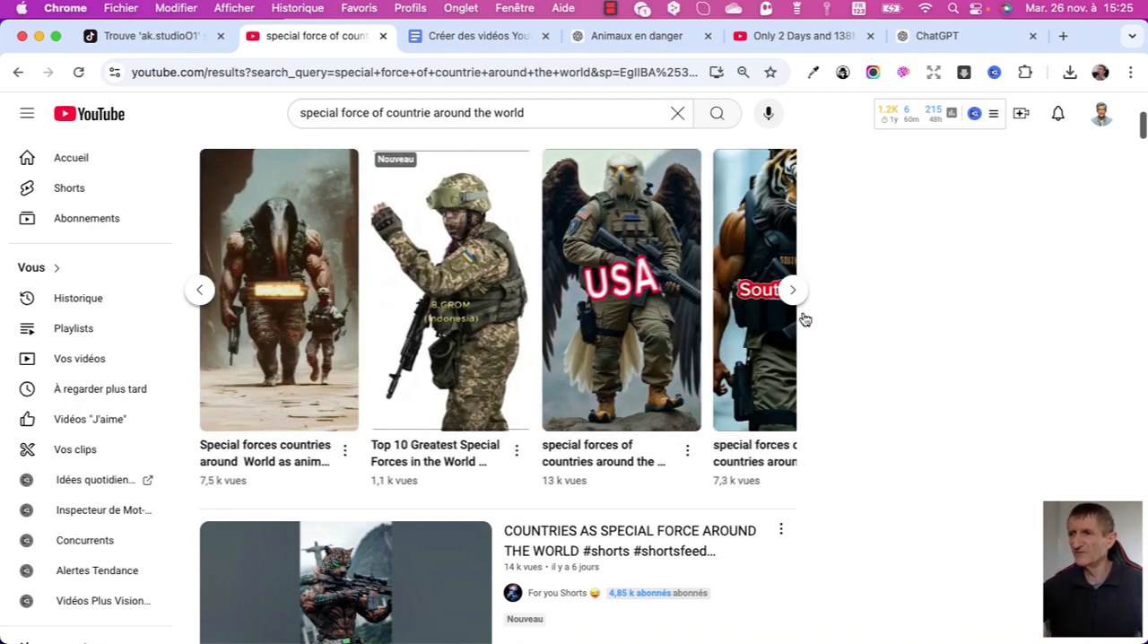
left_click(793, 289)
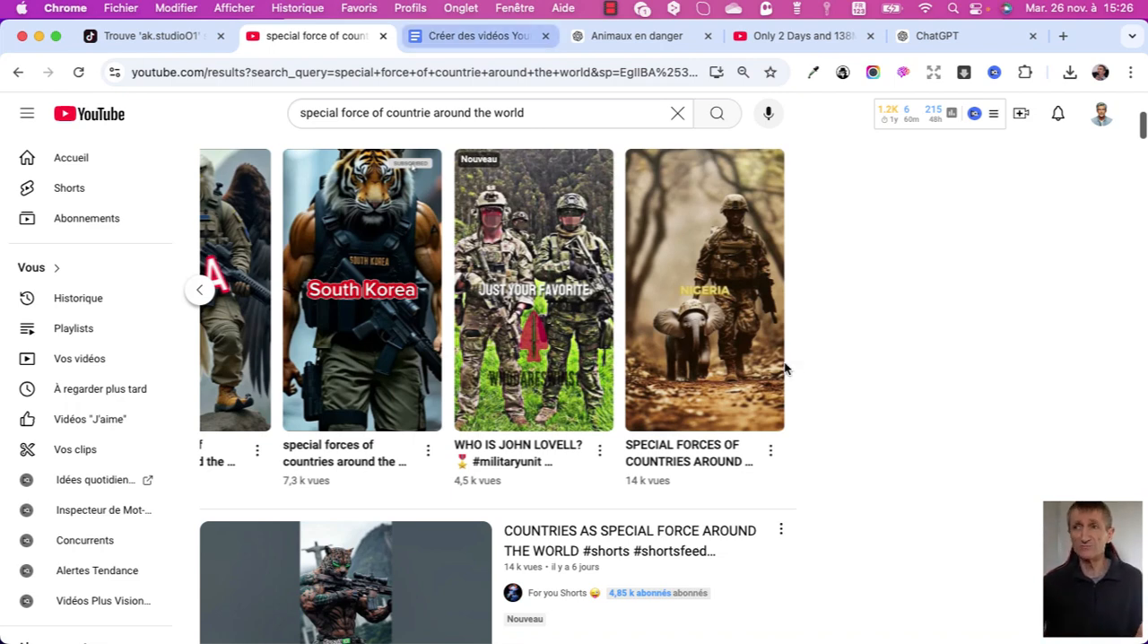
Switch to the Google Docs document "Créer des vidéos Youtube Short virales" and review its outline of steps.
left_click(480, 35)
scroll(785, 367, "up", 5)
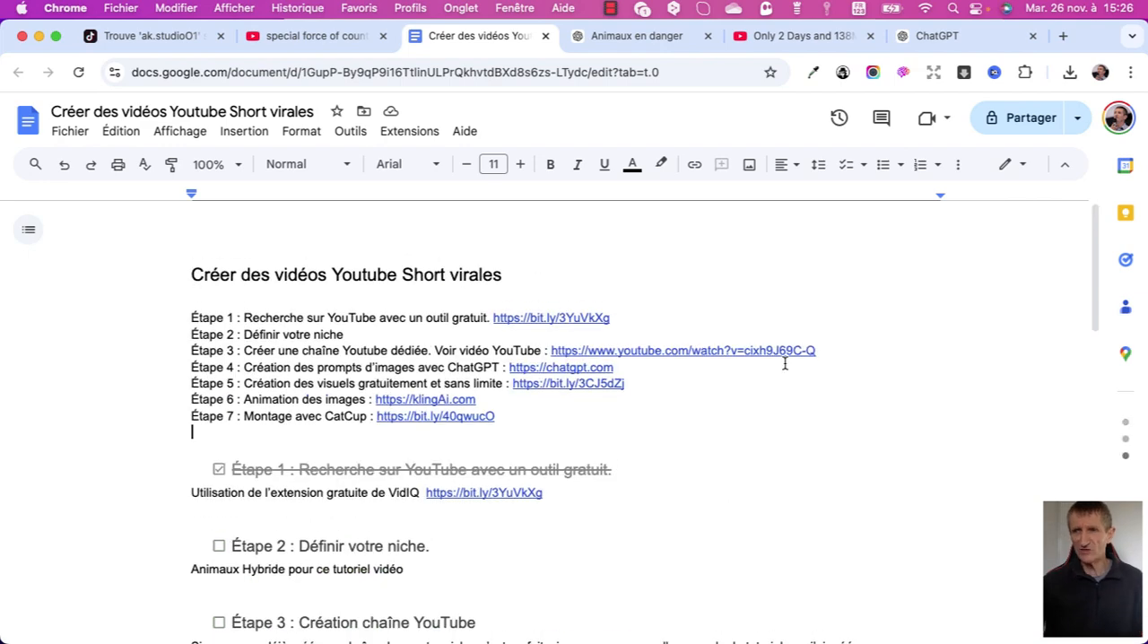
scroll(785, 363, "down", 1)
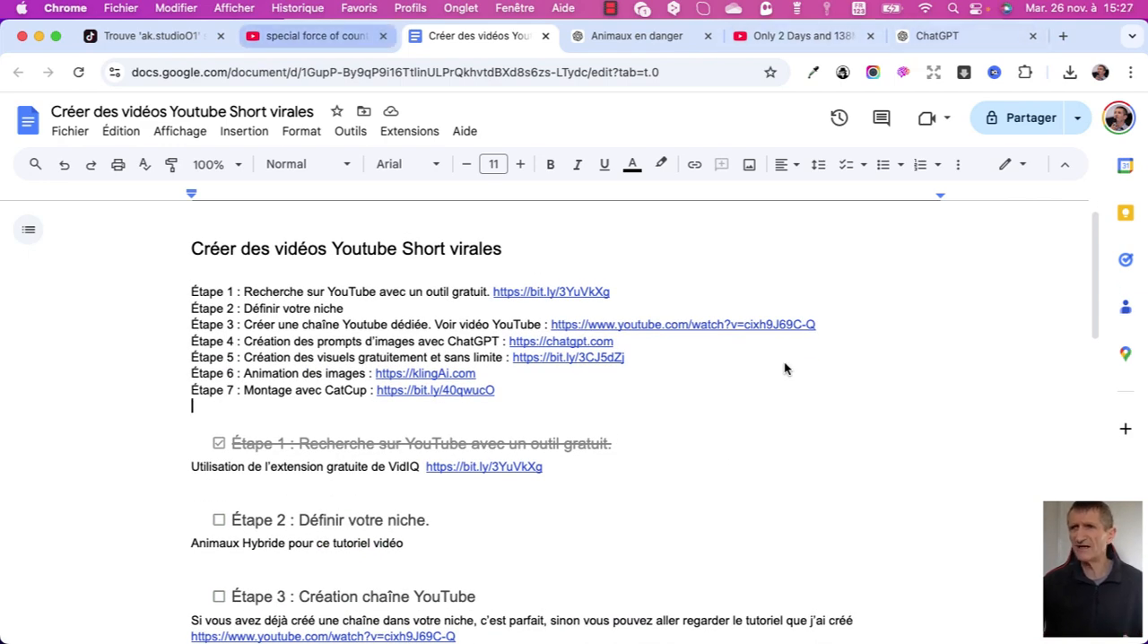
Return to the YouTube results and view the vidIQ extension's shortcuts, closing them again.
left_click(315, 36)
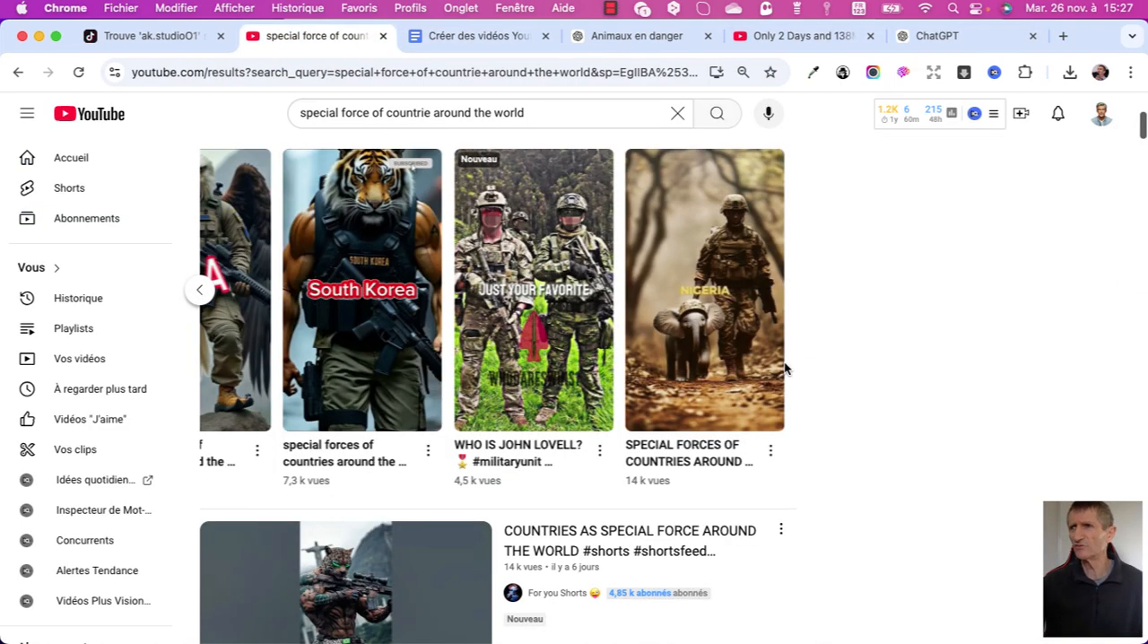
left_click(994, 73)
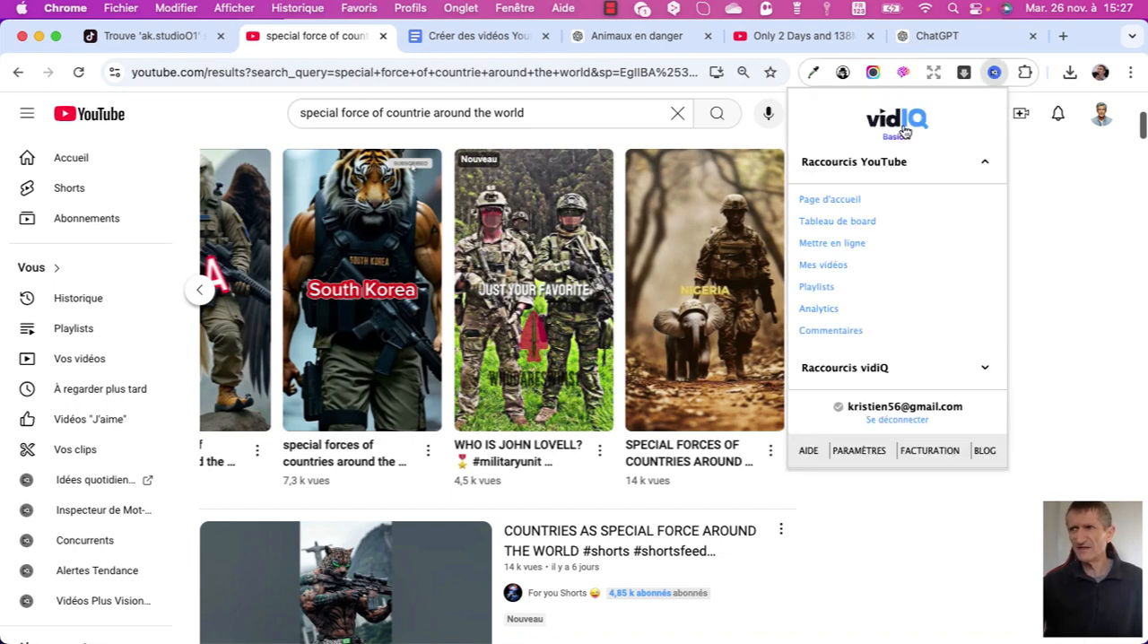
left_click(1036, 231)
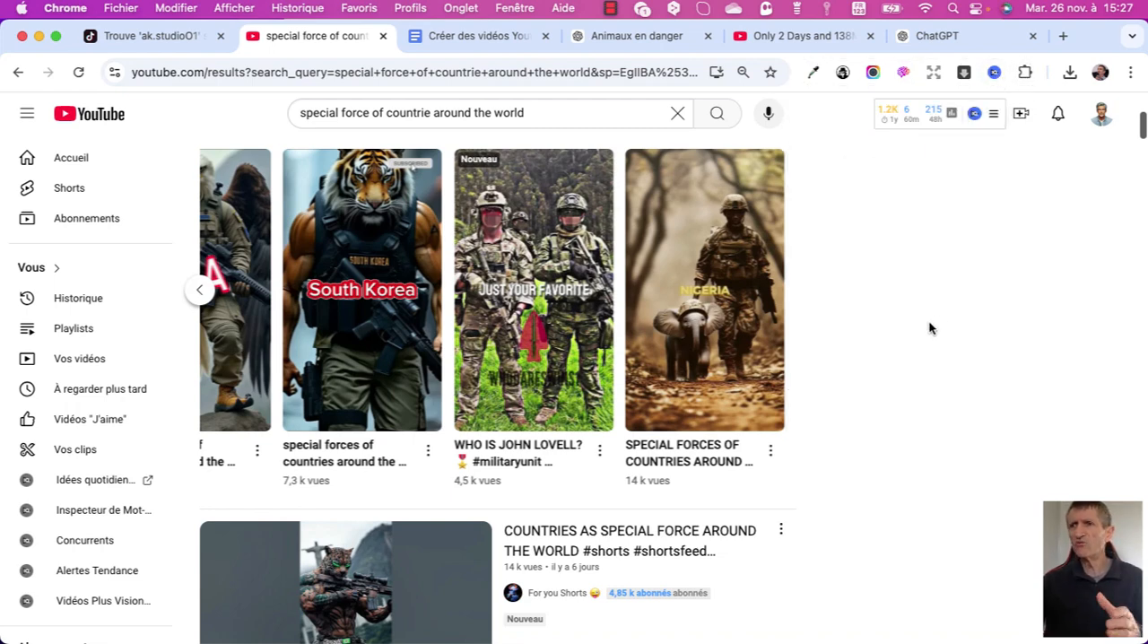
Enable the vidIQ research panel on the YouTube results and examine the search term's overall score, volume and competition.
scroll(932, 337, "up", 2)
scroll(933, 332, "up", 5)
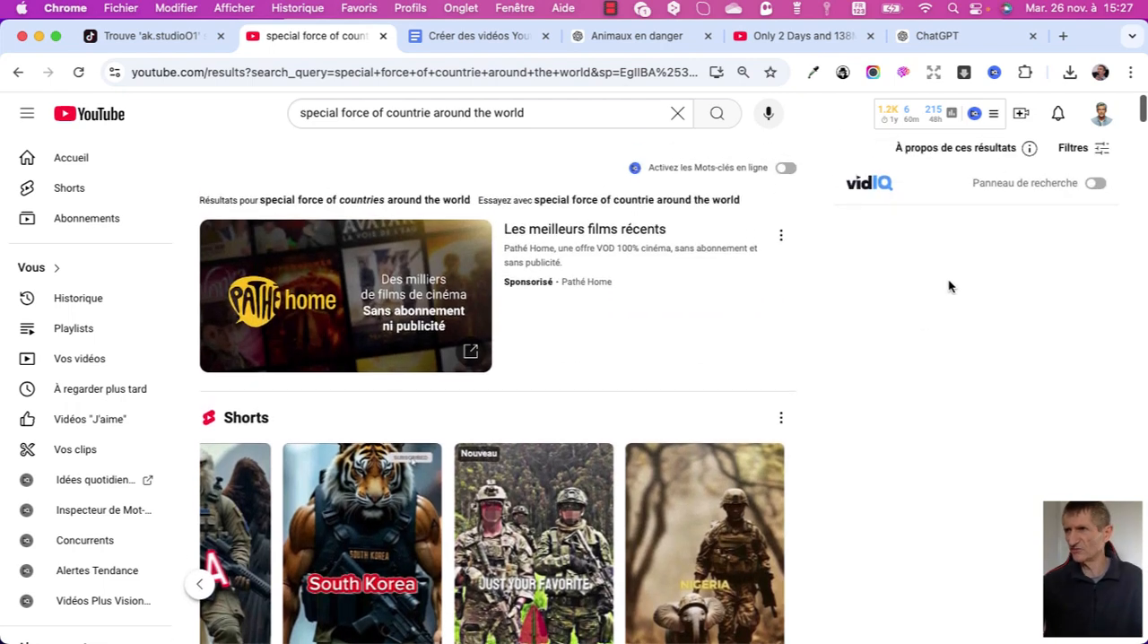
left_click(1096, 183)
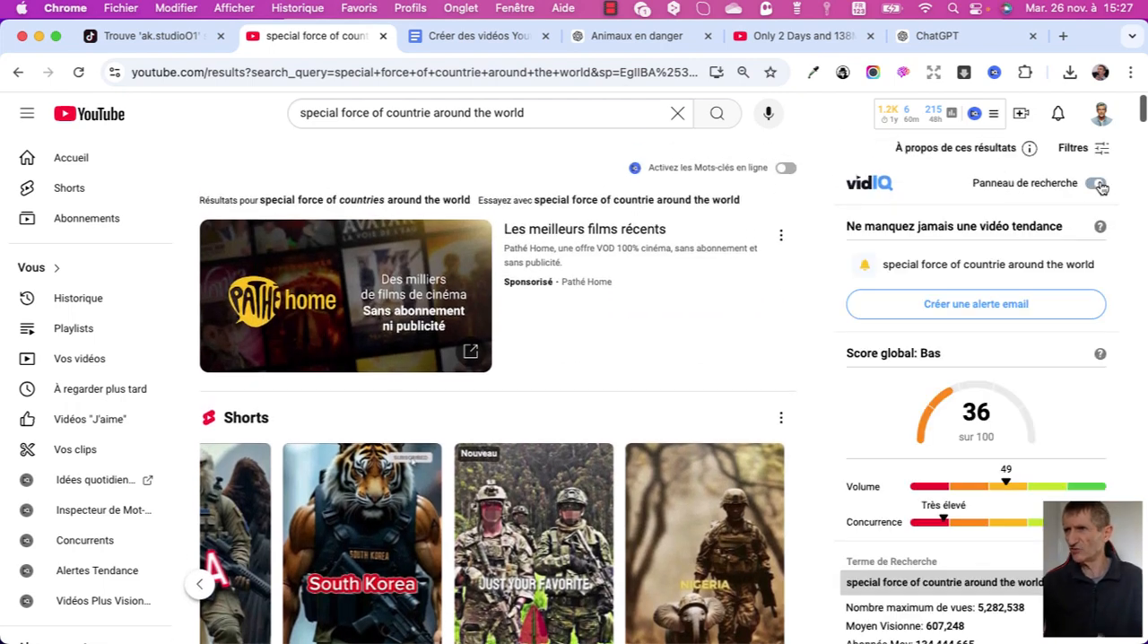
scroll(1106, 294, "down", 1)
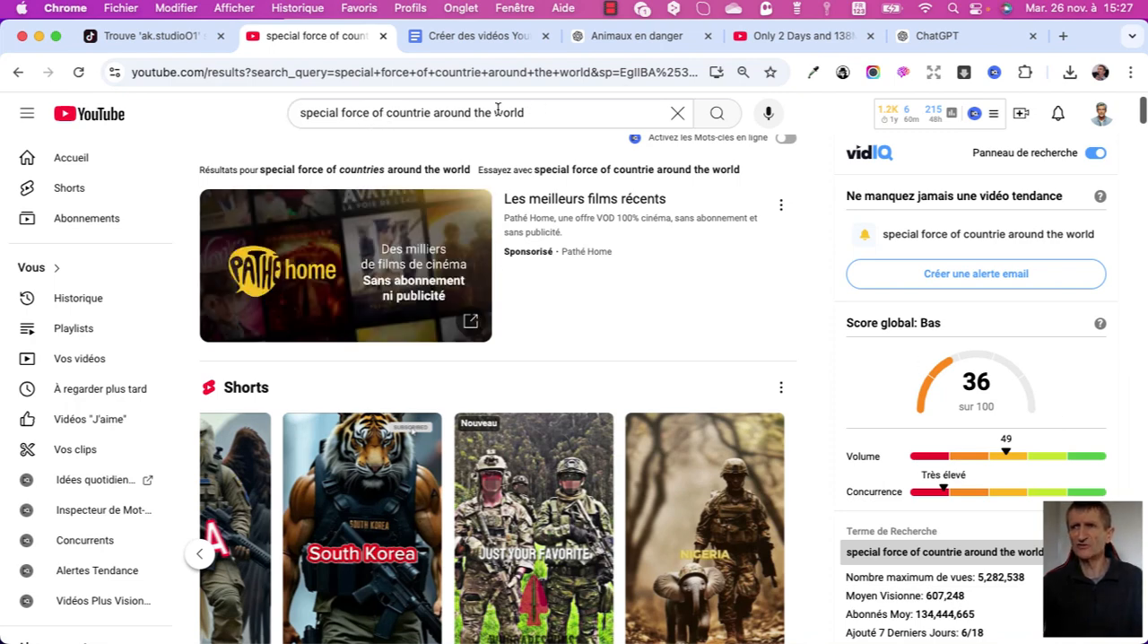
left_click(544, 112)
left_click_drag(476, 112, 406, 113)
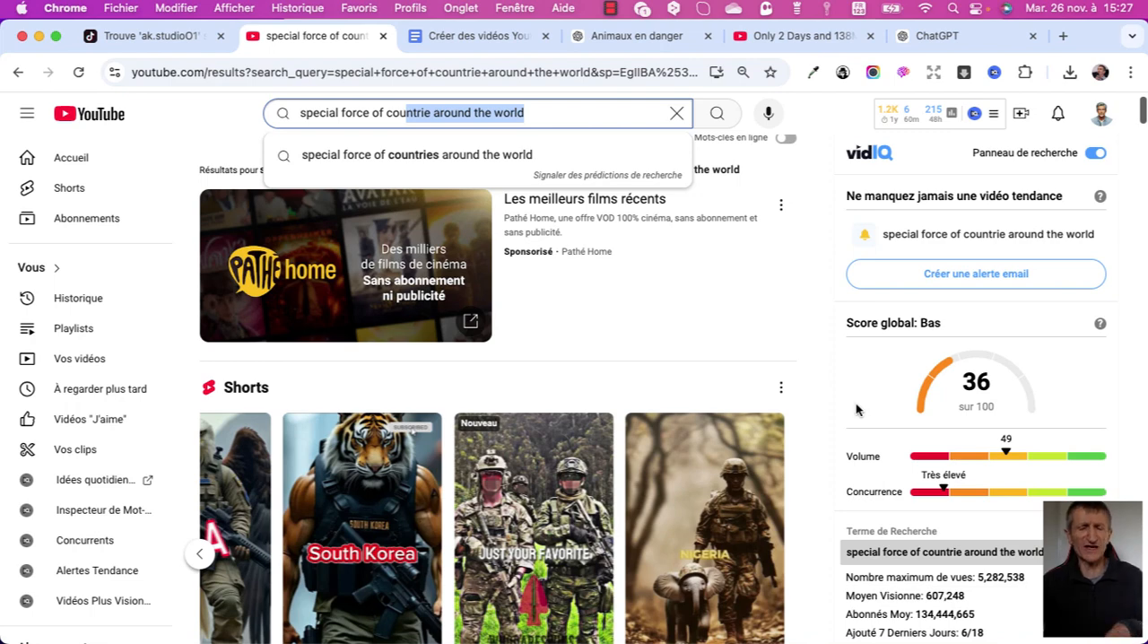
scroll(856, 410, "down", 1)
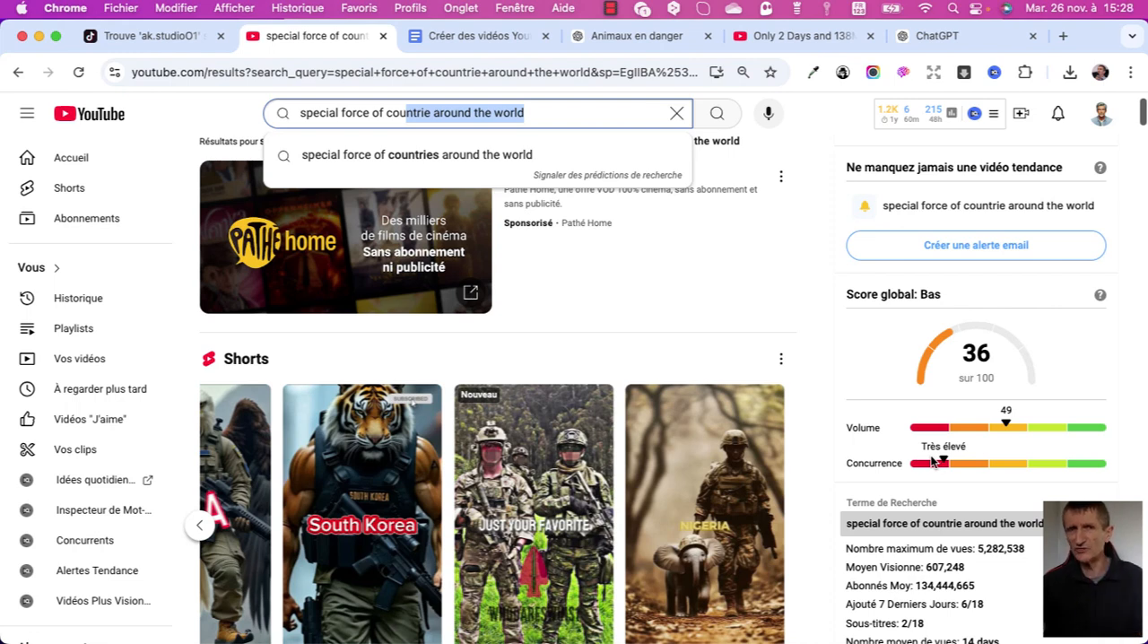
scroll(1071, 479, "down", 1)
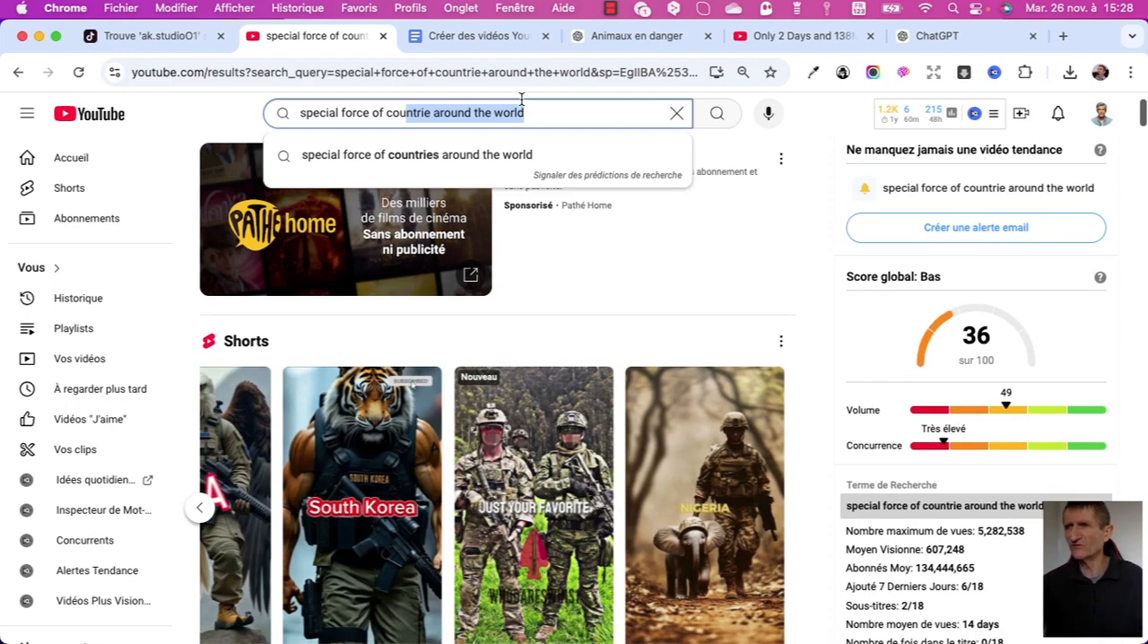
Check off "Étape 2 : Définir votre niche" in the Google Docs plan and revisit the ak.studio01 results on TikTok.
left_click(461, 37)
left_click(218, 416)
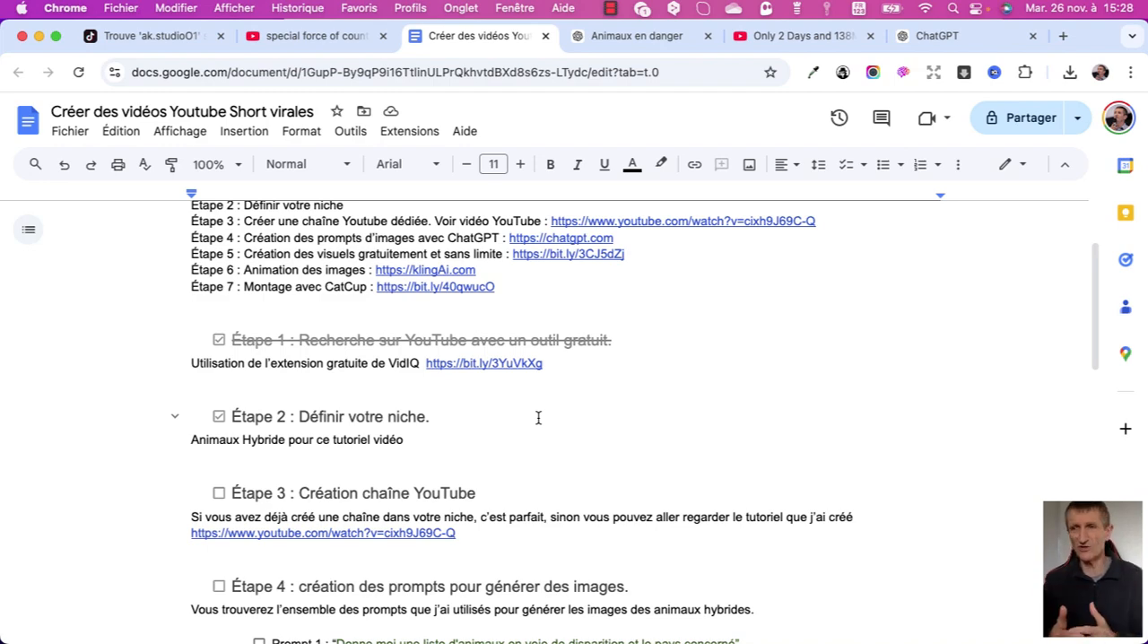
scroll(539, 403, "down", 2)
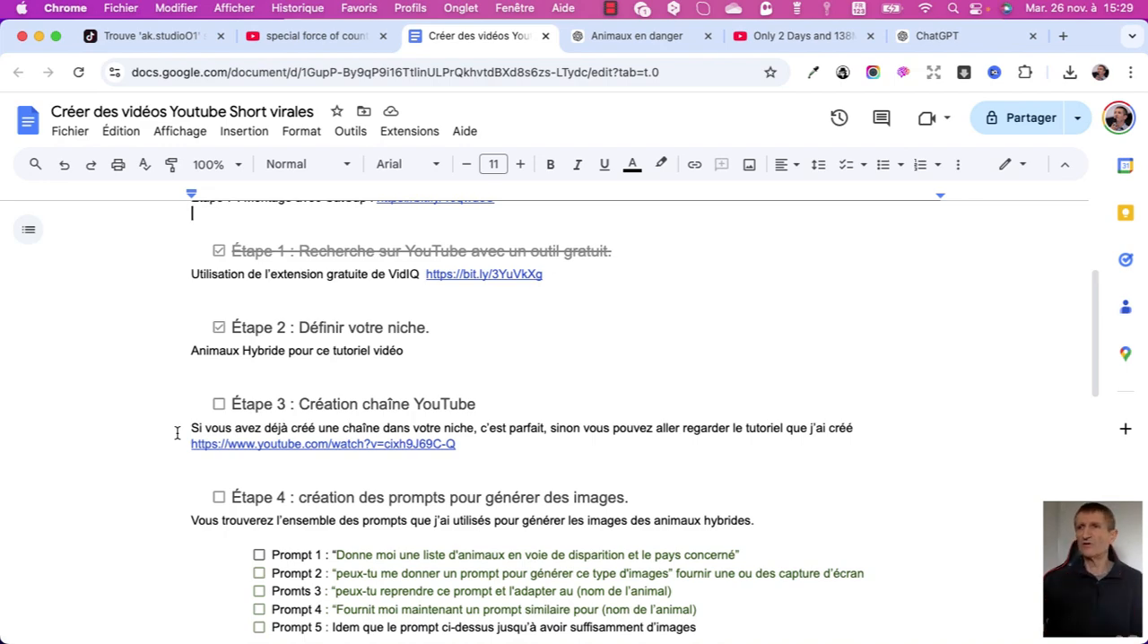
left_click(146, 38)
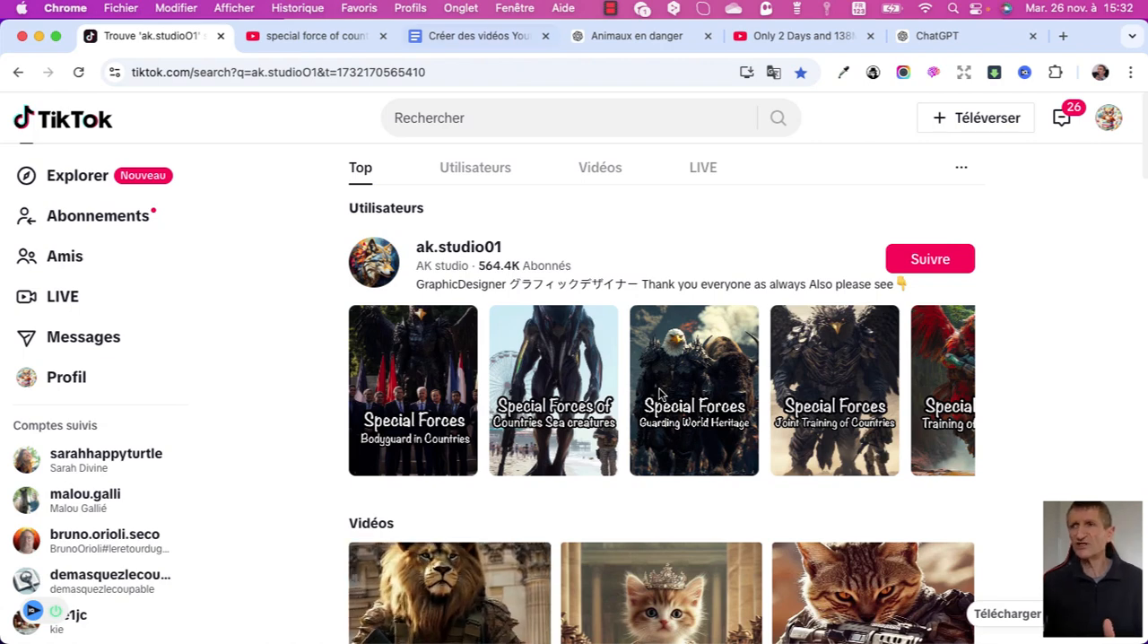
Back in the Google Docs plan, check off "Étape 3 : Création chaîne YouTube" and "Étape 4 : création des prompts pour générer des images".
key("super+3")
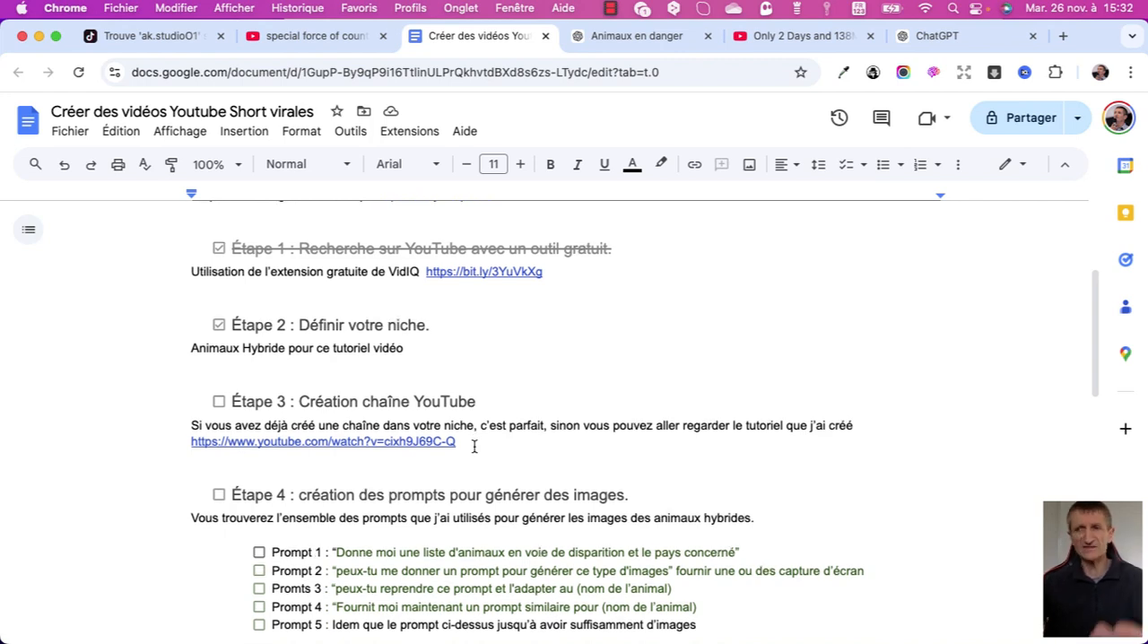
scroll(474, 446, "down", 1)
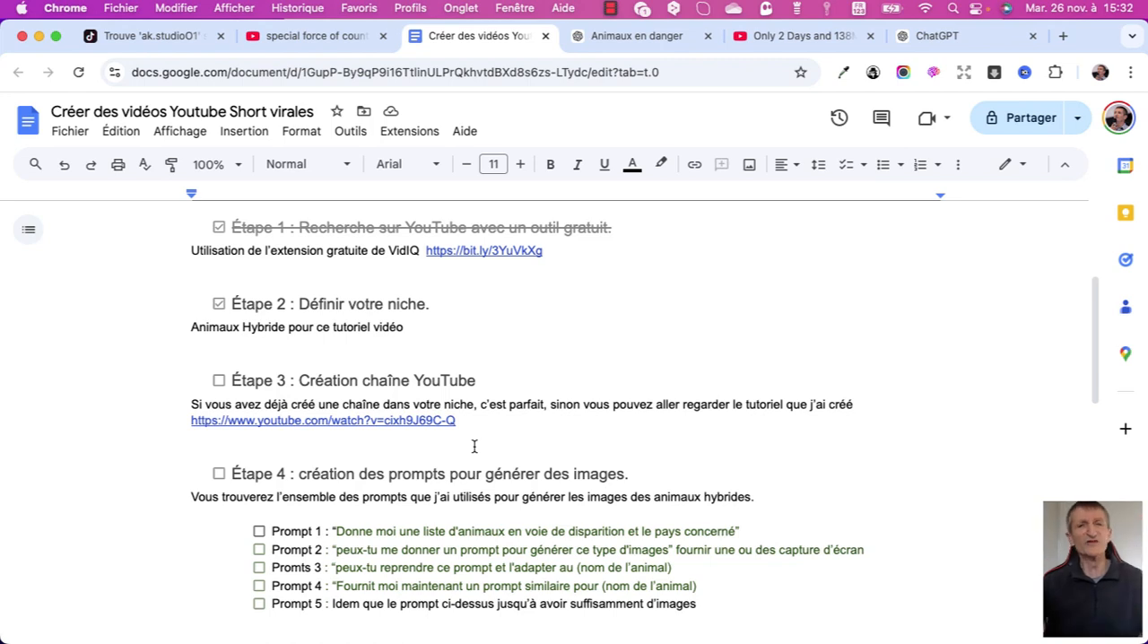
left_click(219, 380)
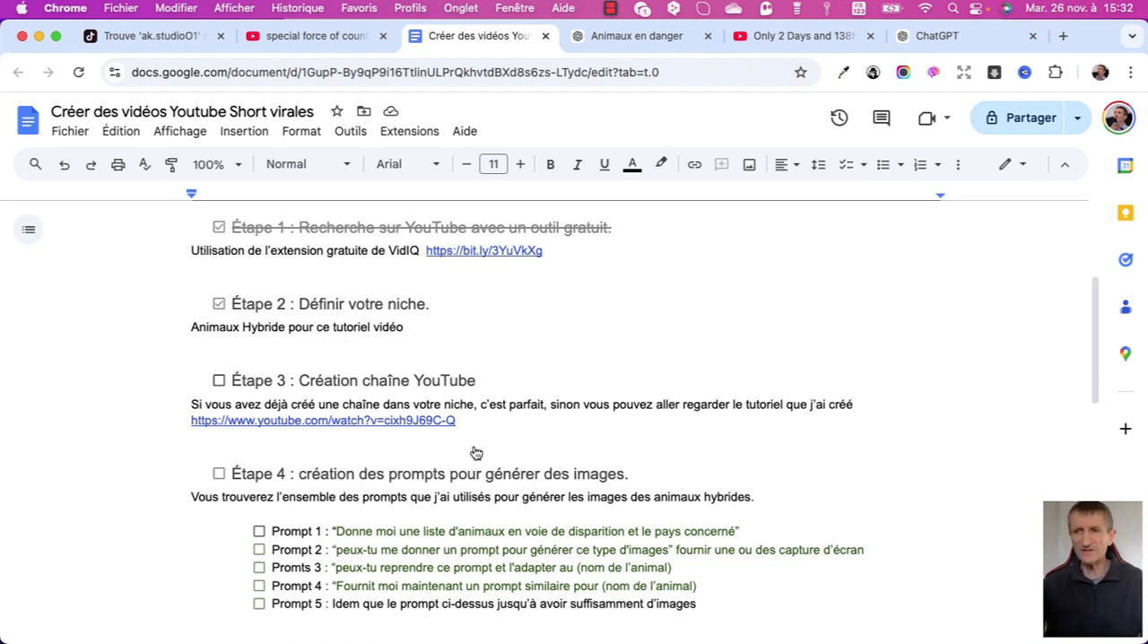
scroll(477, 453, "down", 2)
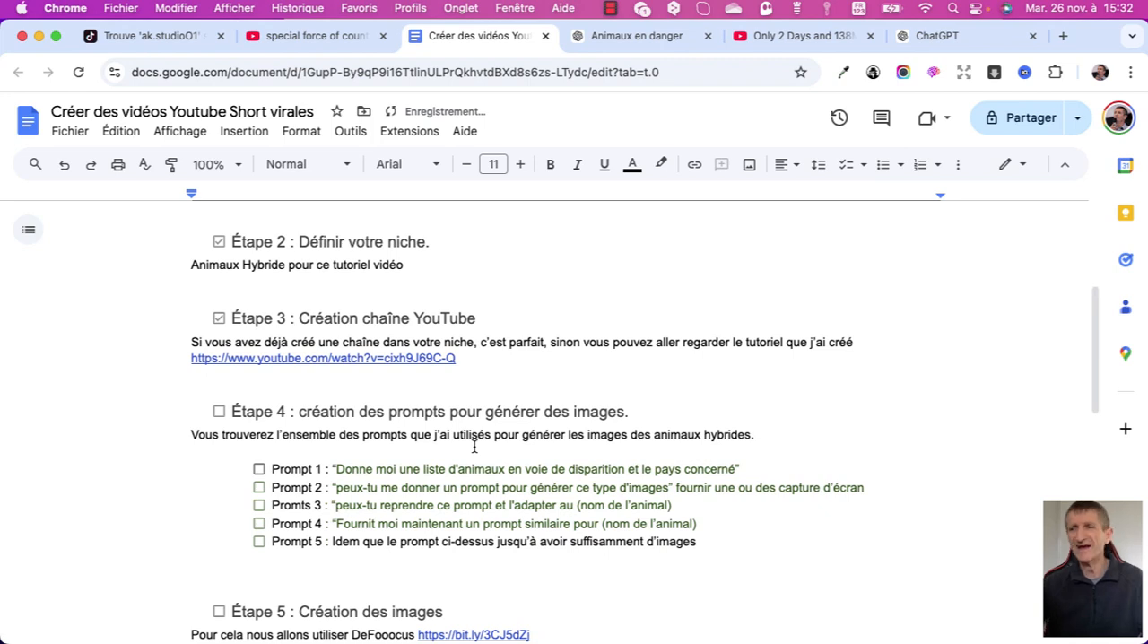
left_click(219, 410)
scroll(474, 447, "down", 1)
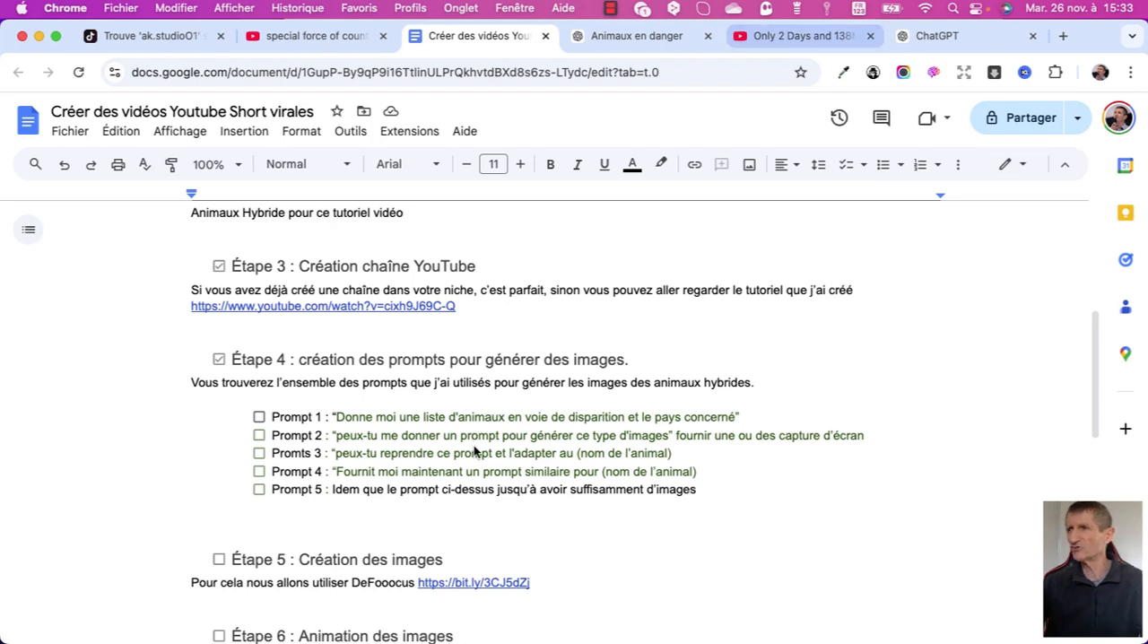
Switch to the ChatGPT conversation "Animaux en danger" and review the list of endangered animals and their countries.
left_click(952, 36)
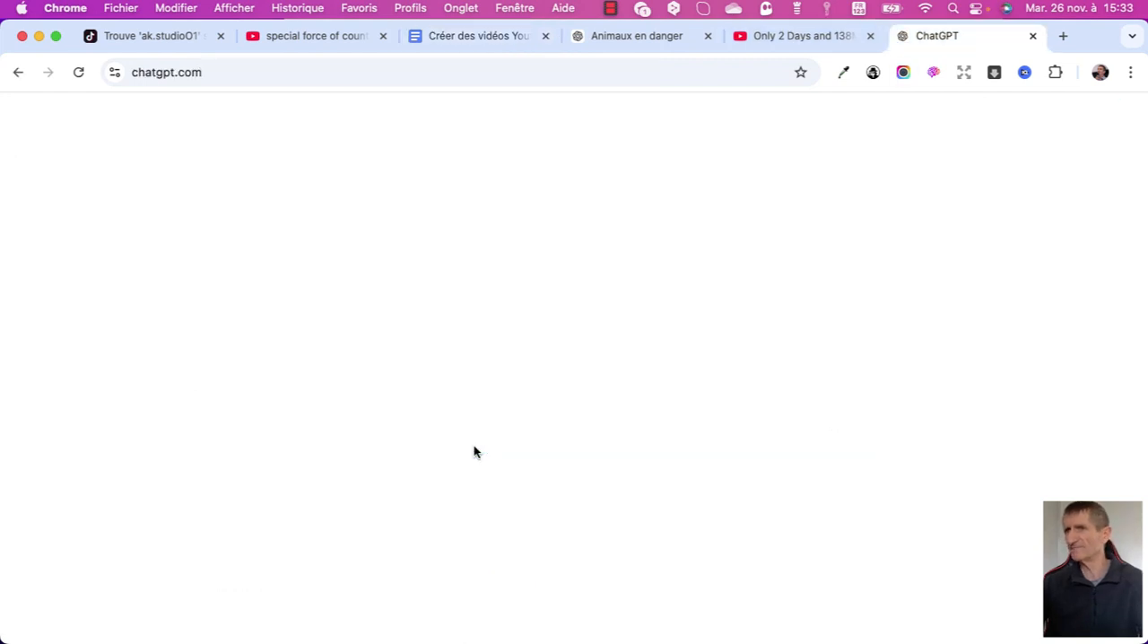
left_click(637, 36)
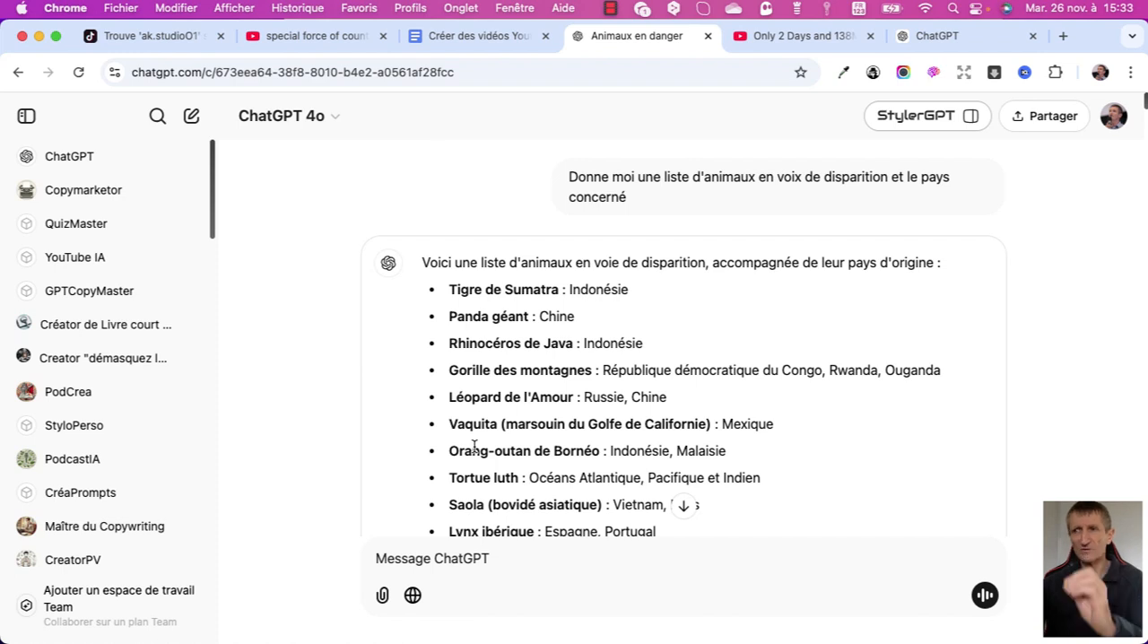
scroll(476, 452, "down", 1)
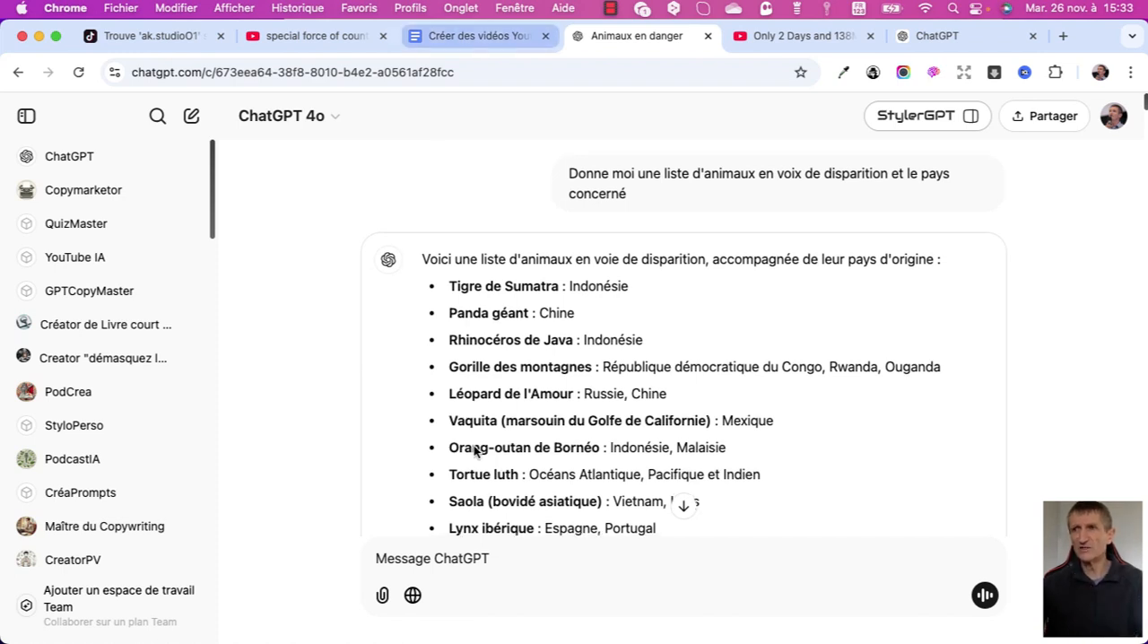
Check the prompts listed under Étape 4 in the Google Docs plan and, back in ChatGPT, review the prompt generated from the sample images.
key("ctrl+shift+Tab")
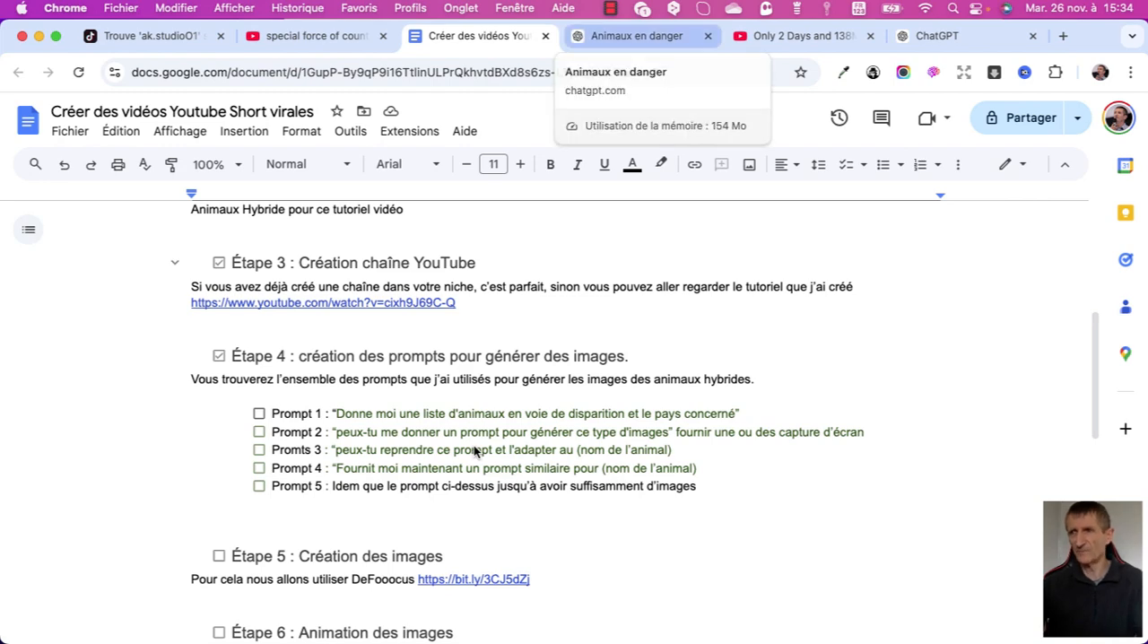
left_click(636, 36)
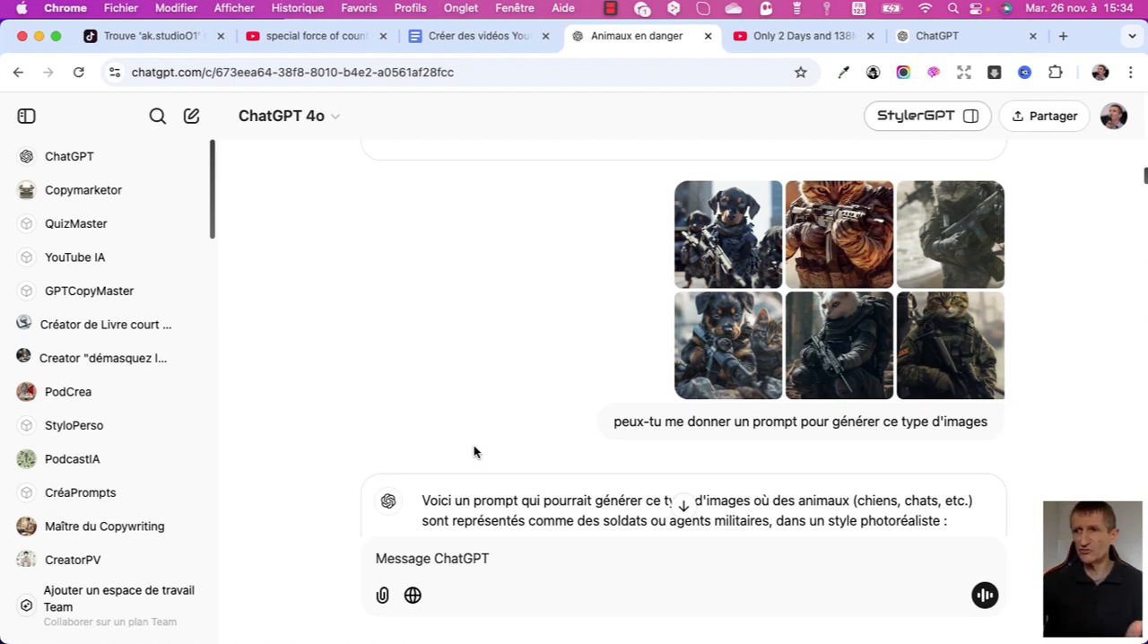
scroll(474, 445, "down", 1)
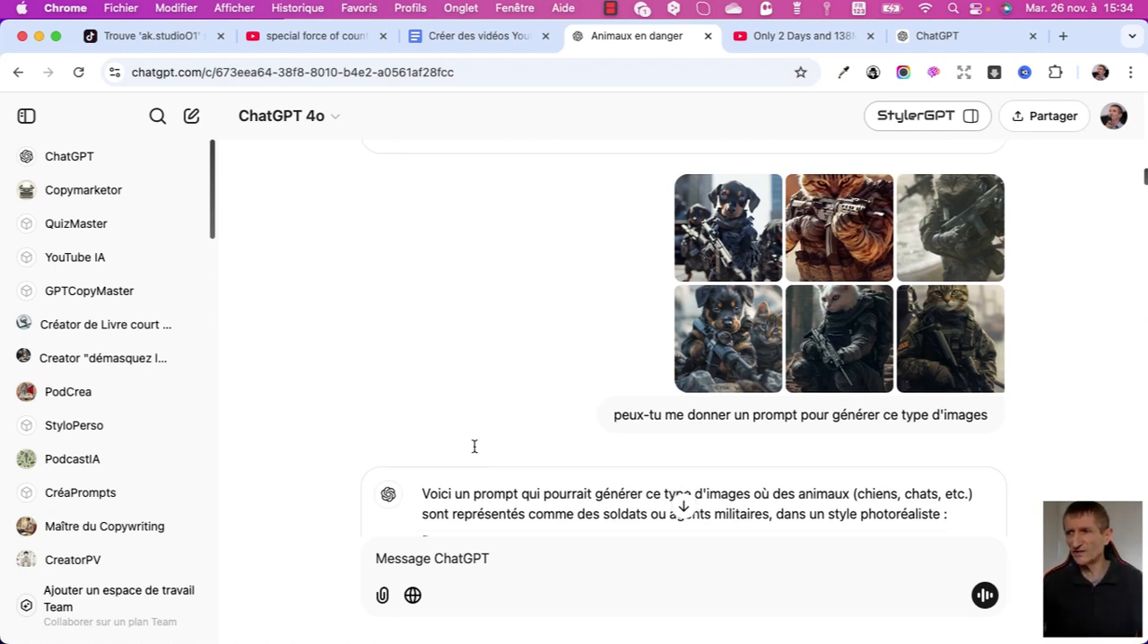
scroll(474, 445, "down", 4)
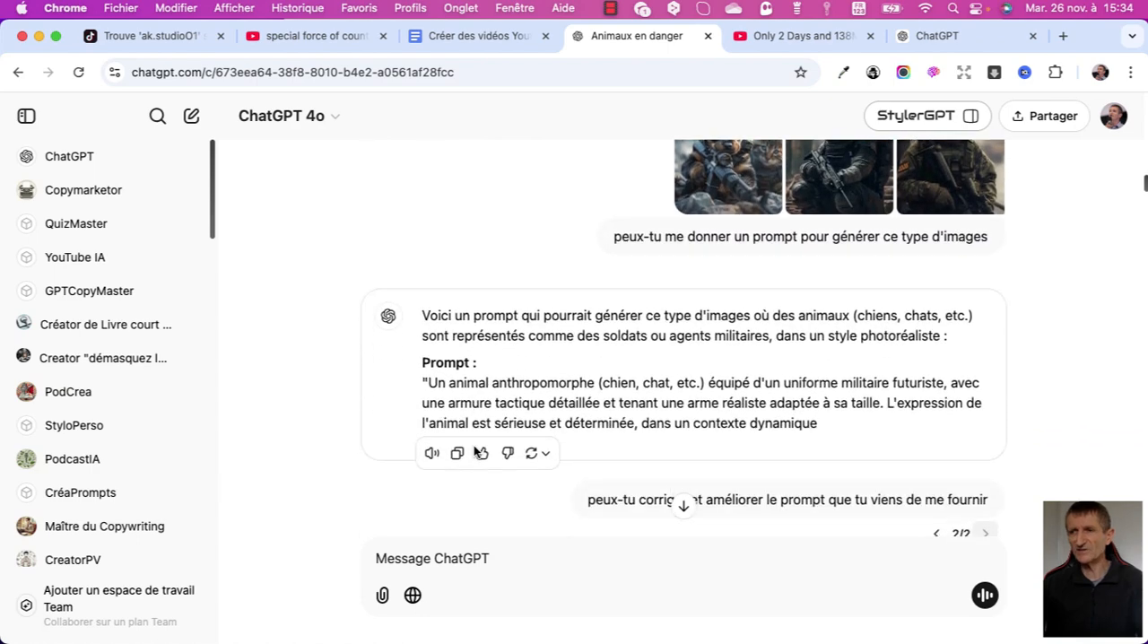
left_click_drag(439, 380, 474, 445)
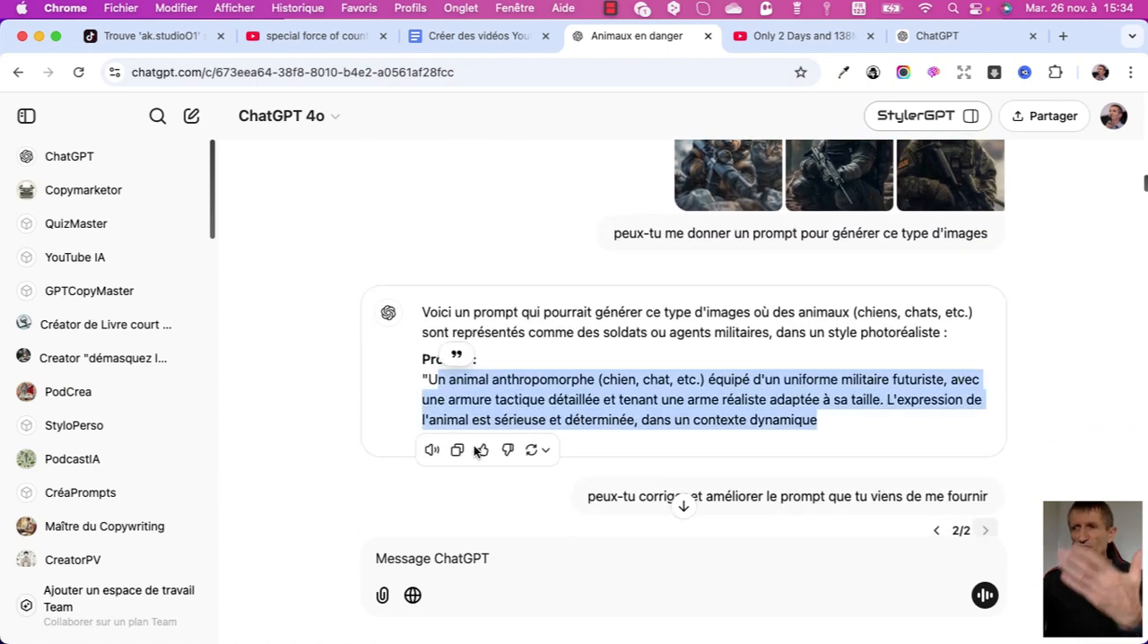
Review ChatGPT's corrected and improved version of the anthropomorphic elite soldier prompt.
scroll(474, 445, "down", 1)
scroll(474, 445, "down", 2)
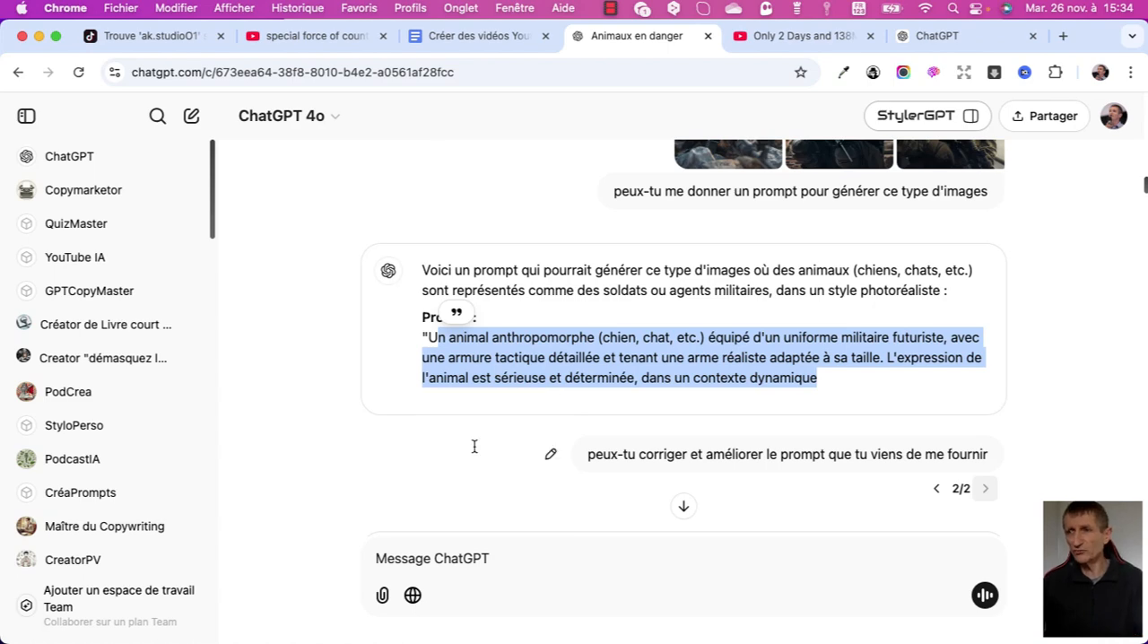
scroll(475, 449, "down", 6)
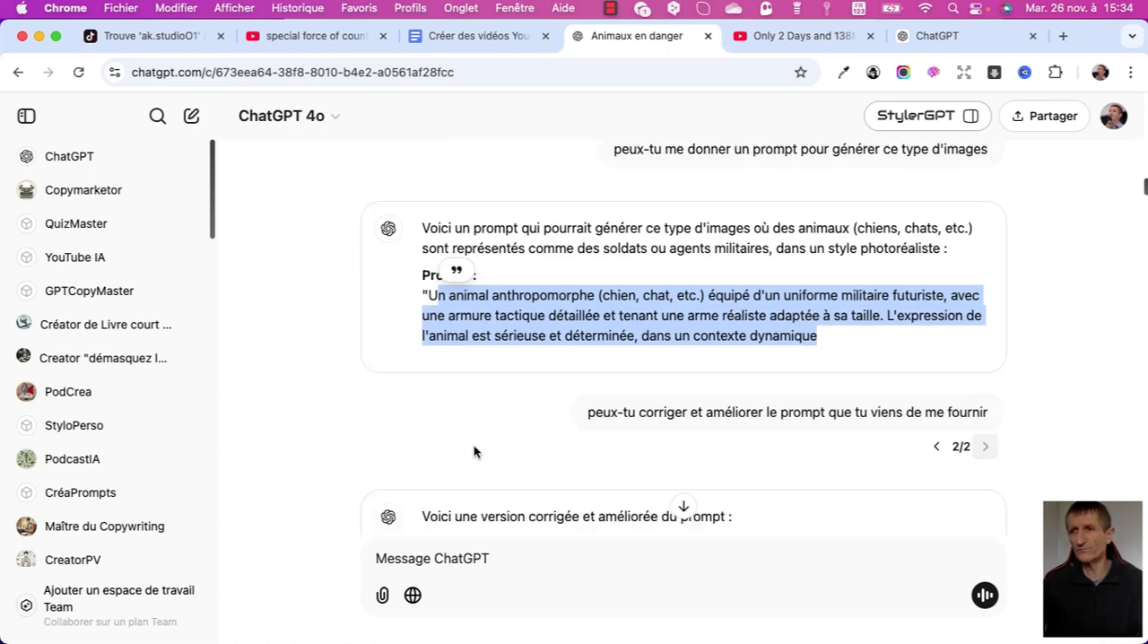
scroll(474, 449, "down", 2)
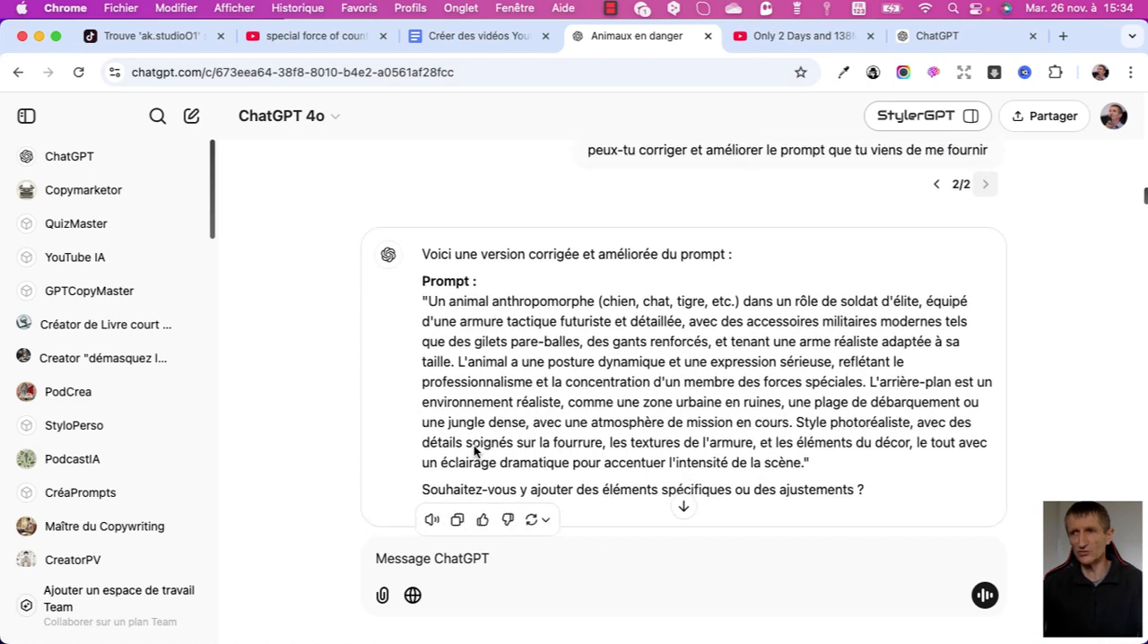
mouse_move(429, 273)
left_mouse_down()
mouse_move(446, 313)
mouse_move(699, 434)
mouse_move(803, 434)
left_mouse_up()
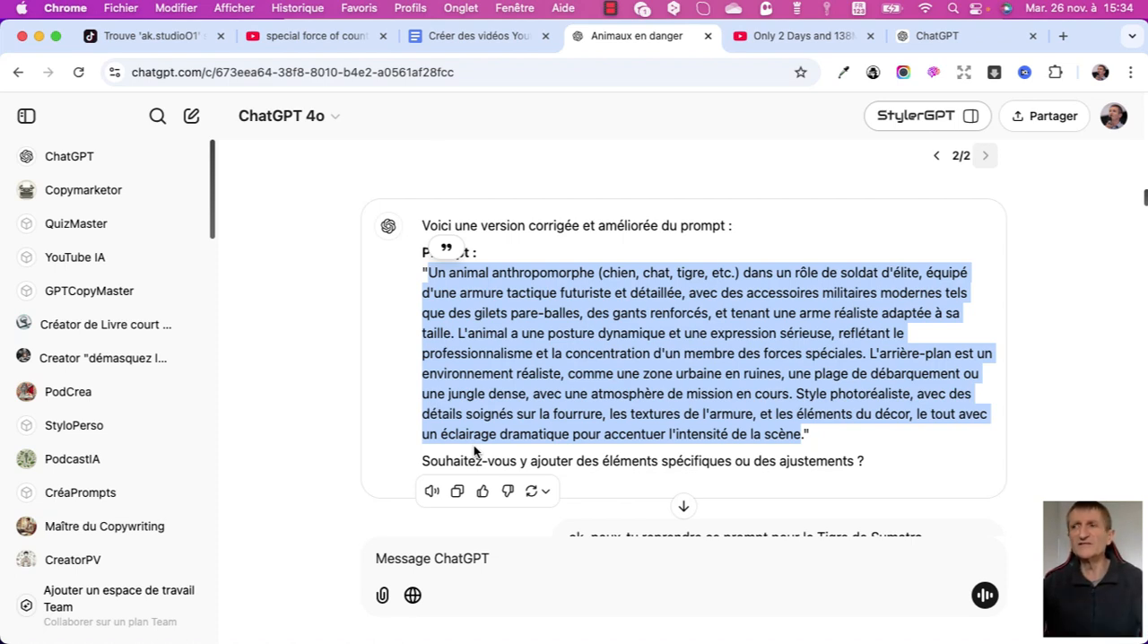
Copy the Tigre de Sumatra prompt from ChatGPT up to "atmosphère immersive." and paste it into DeepL for translation into English.
scroll(473, 445, "down", 2)
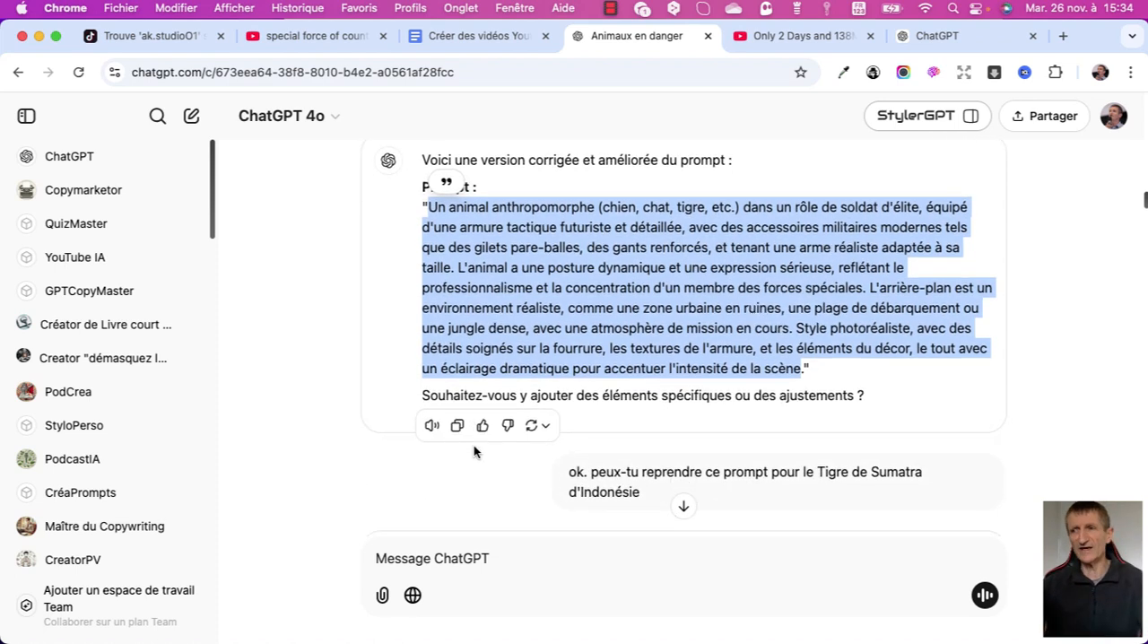
scroll(474, 445, "down", 3)
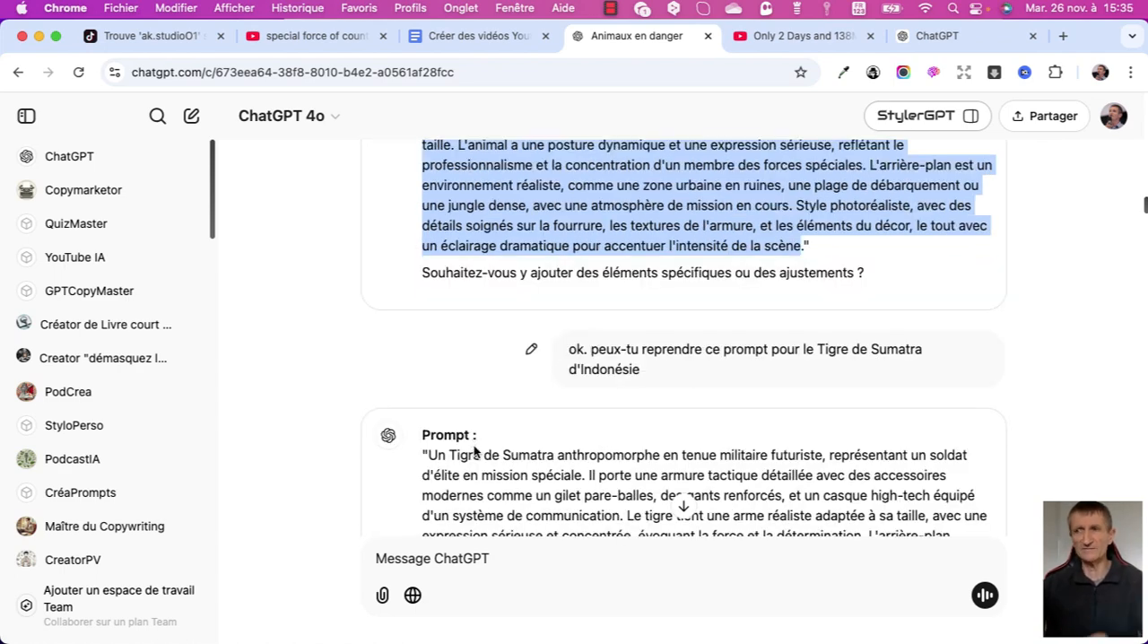
scroll(475, 450, "down", 5)
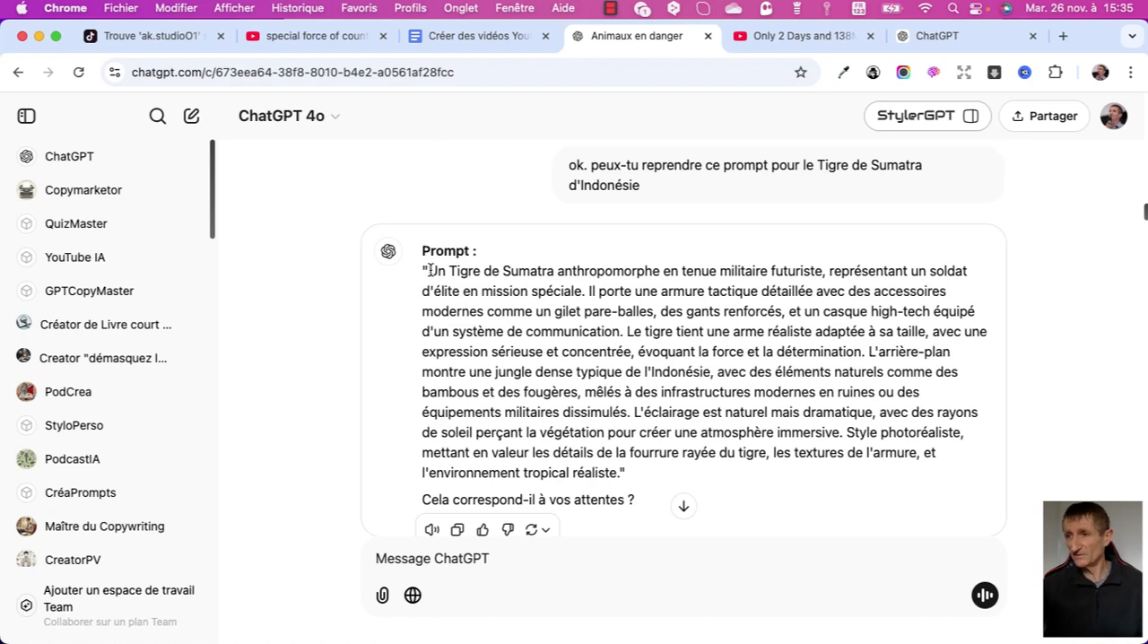
left_click_drag(430, 271, 843, 432)
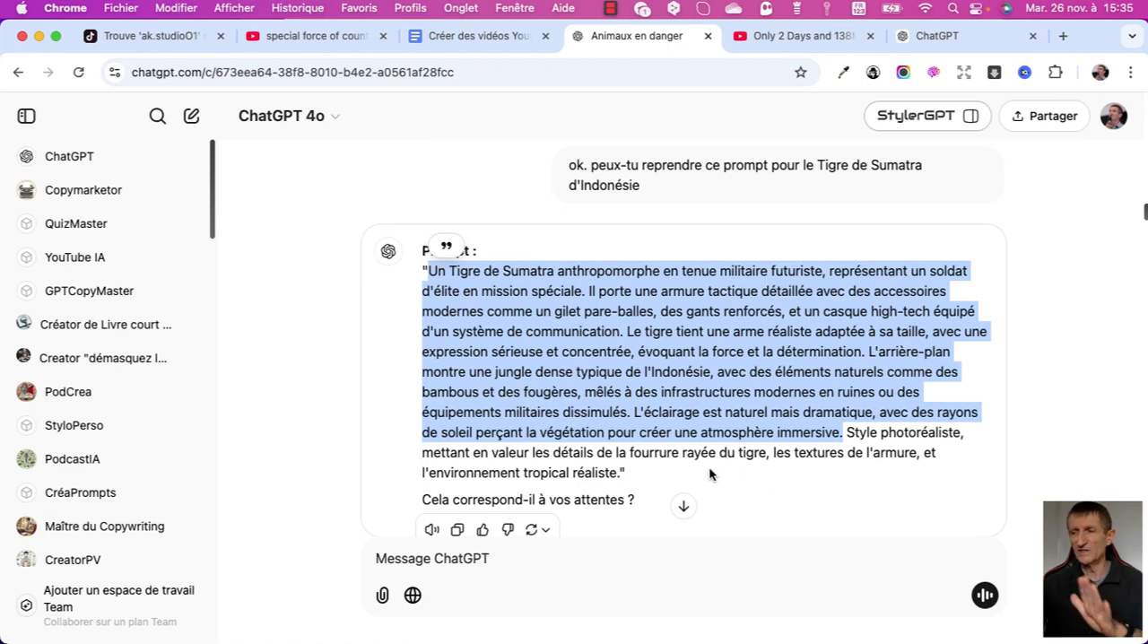
right_click(616, 348)
left_click(646, 380)
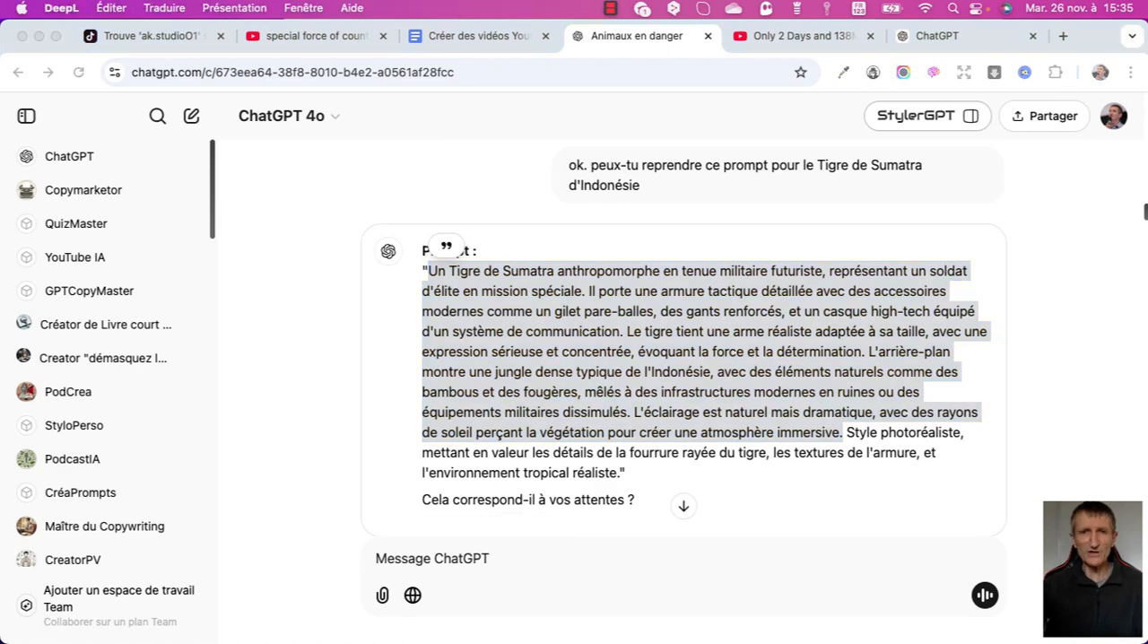
left_click_drag(0, 95, 744, 60)
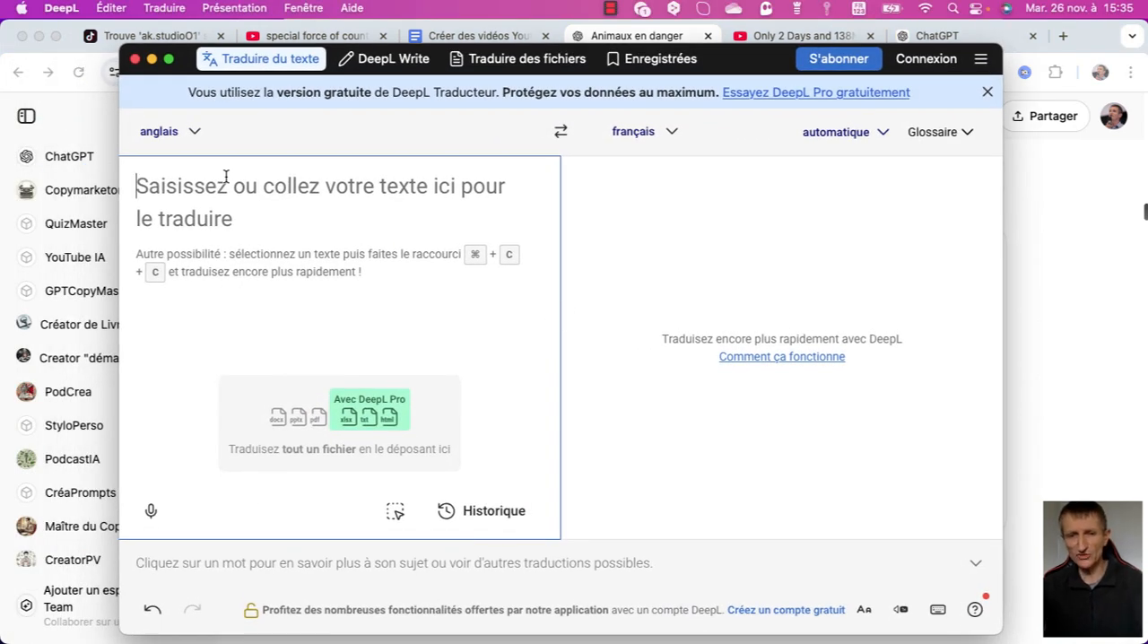
key("super+v")
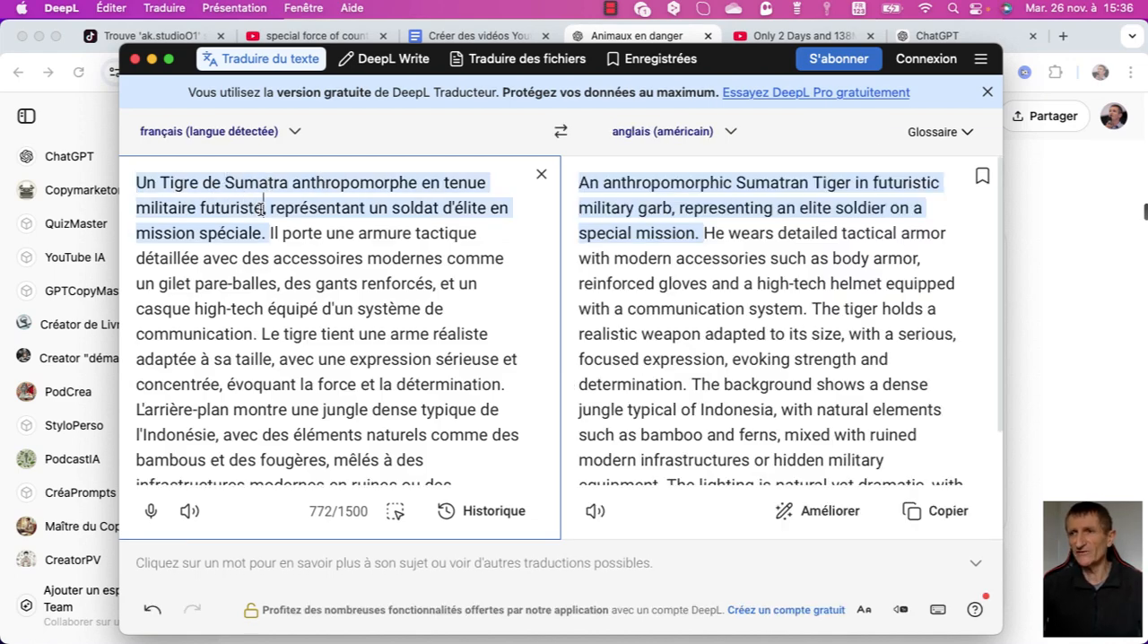
In the French source text, delete "futuriste" after "tenue militaire" and replace "armure tactique" with "tenue militaire".
left_click_drag(263, 209, 211, 209)
key("BackSpace")
key("BackSpace")
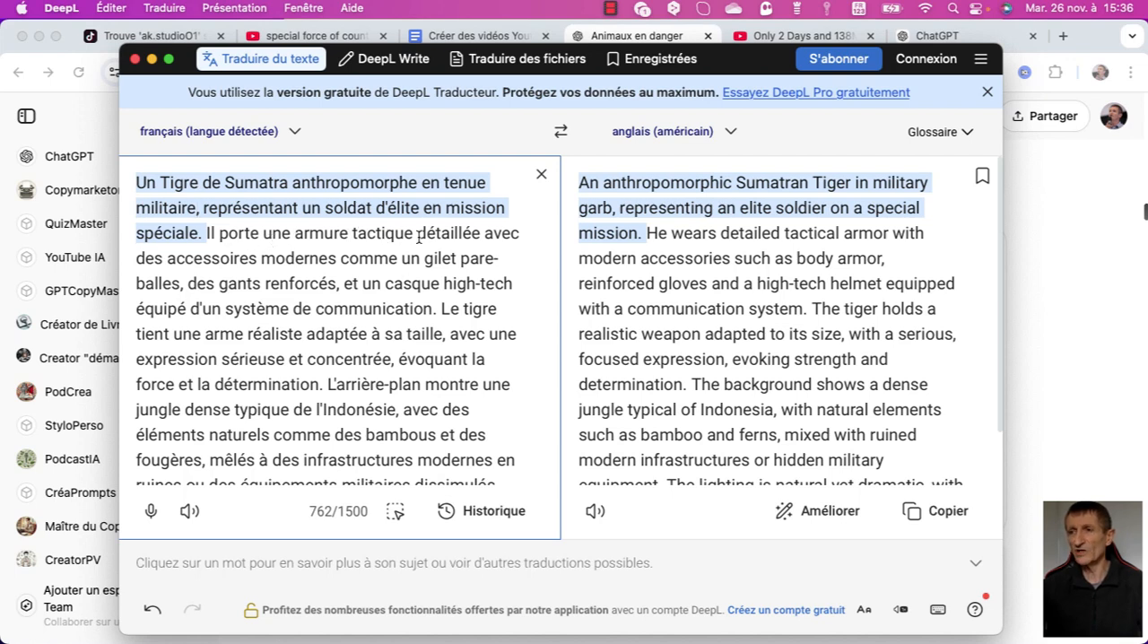
left_click_drag(414, 233, 298, 233)
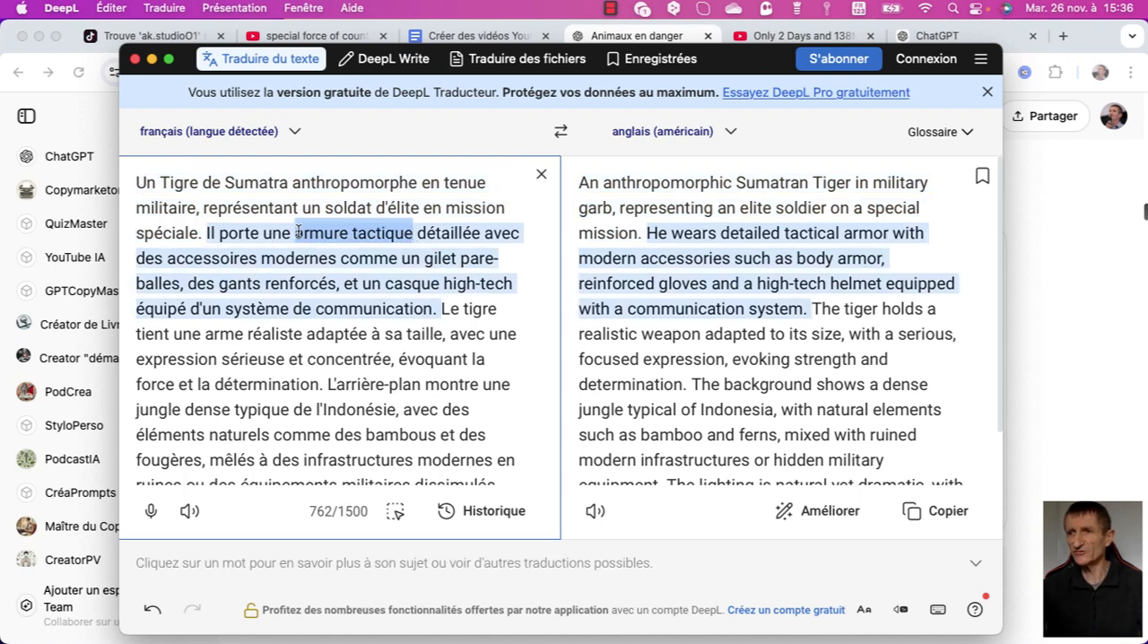
key("super+v")
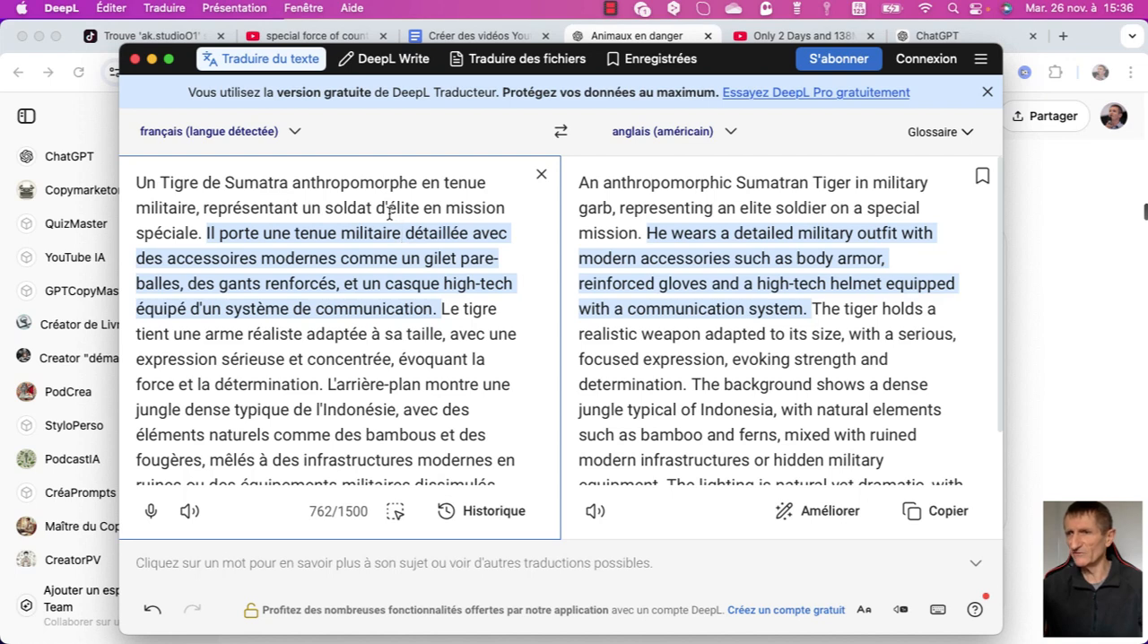
Delete the high-tech helmet and communication system phrase from the French text, ending the sentence at "gants renforcés", and copy the English translation.
left_click_drag(434, 308, 344, 283)
key("BackSpace")
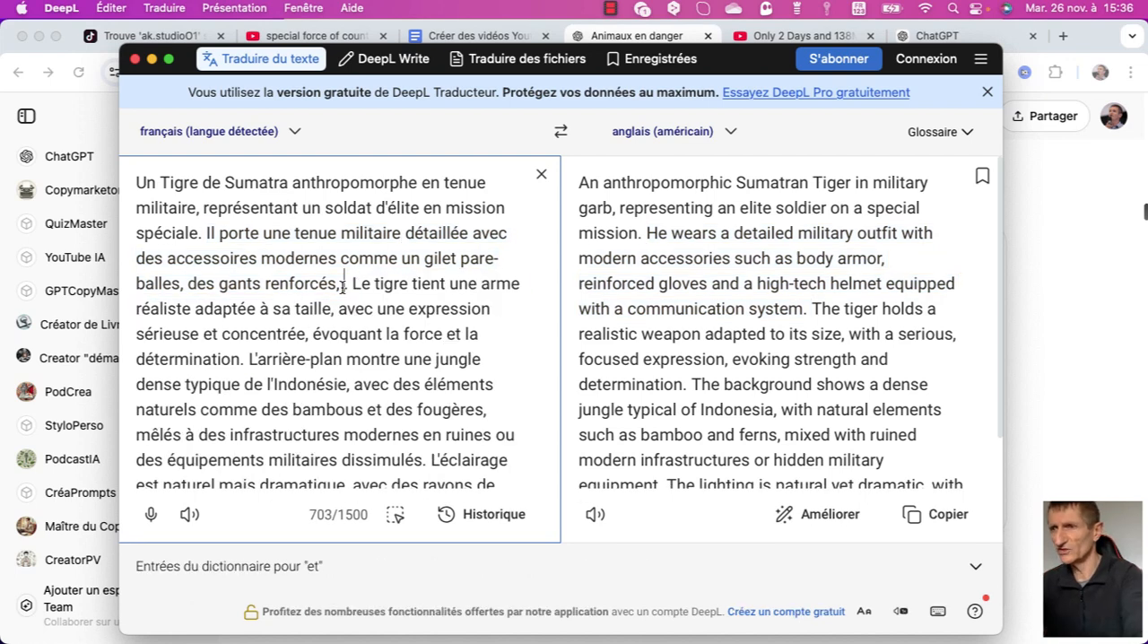
key("BackSpace")
key("BackSpace")
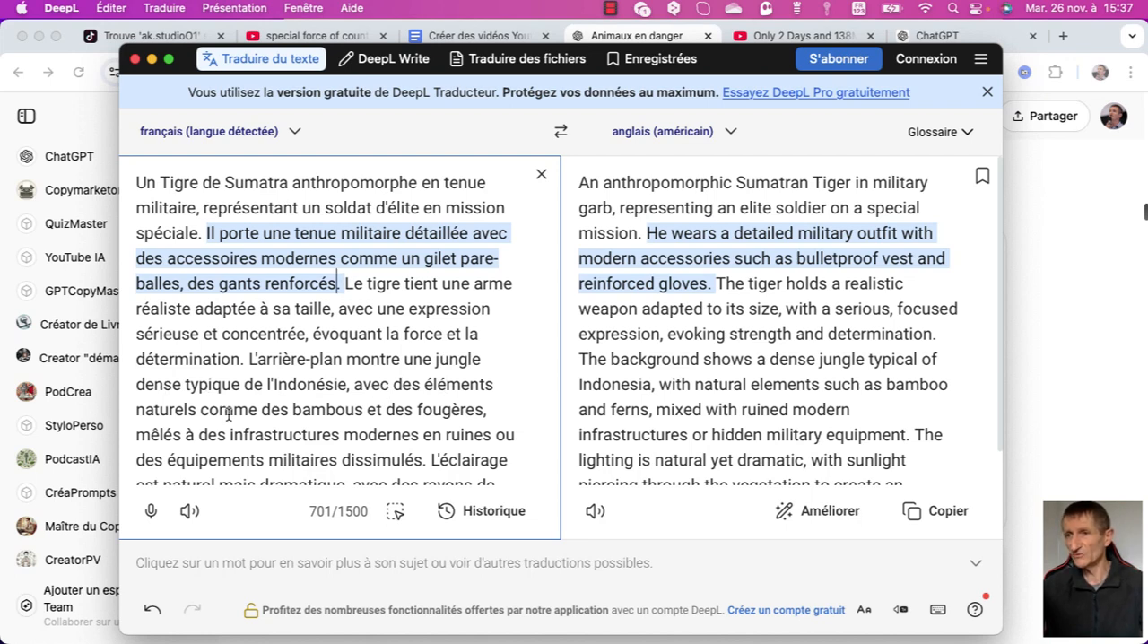
scroll(494, 386, "down", 2)
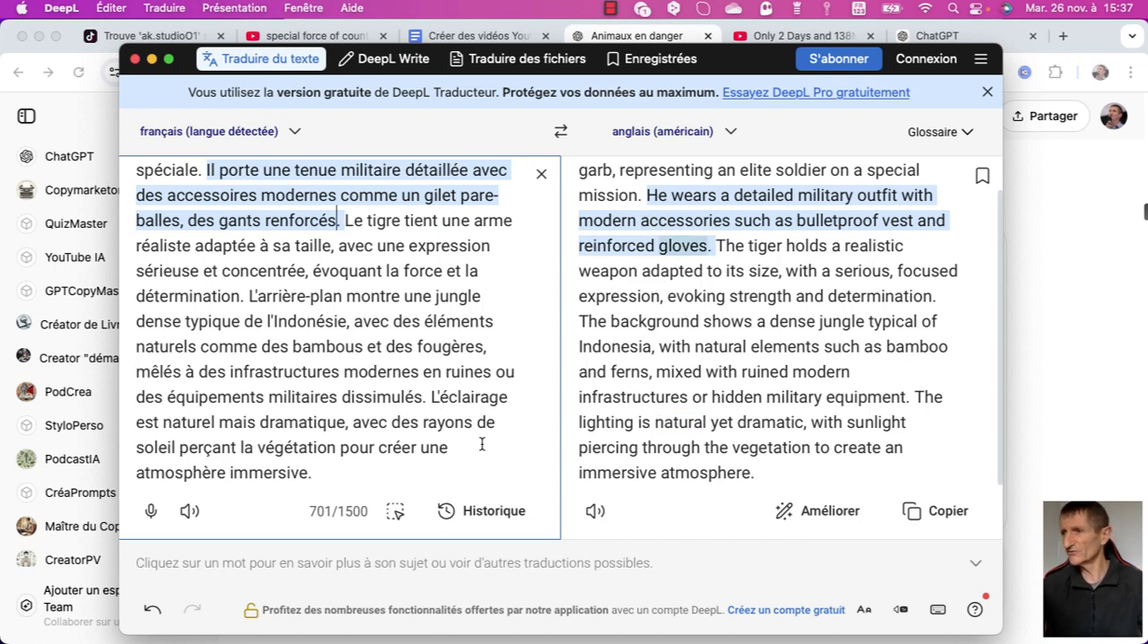
left_click(953, 519)
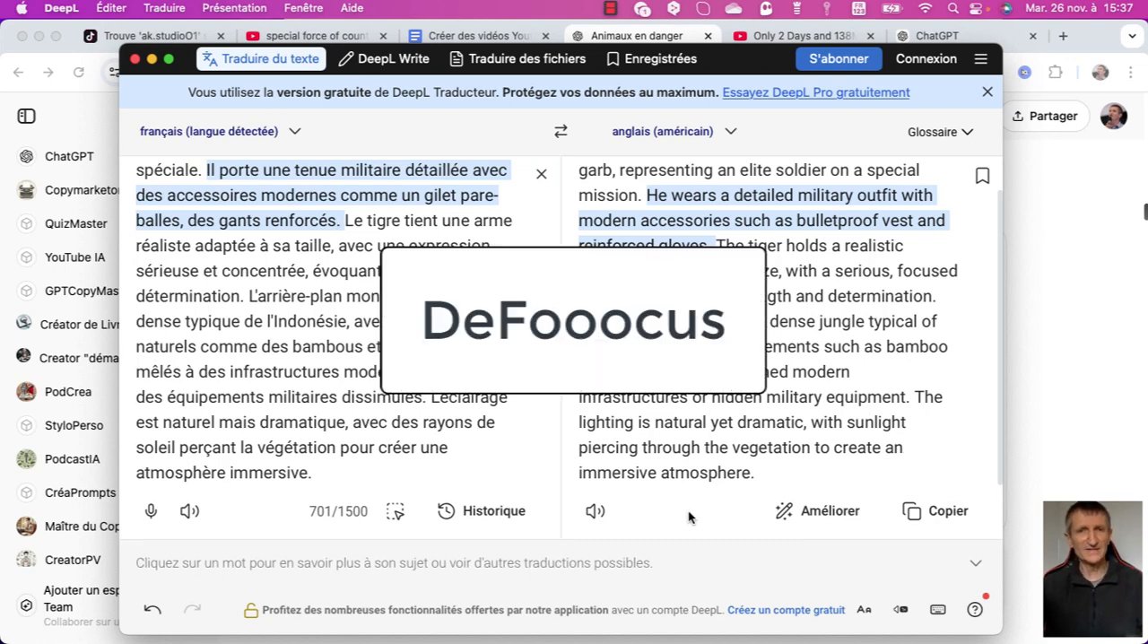
Switch to a new Chrome tab, open the bookmarked DeFooocus_colab.ipynb notebook and run its launch cell despite the non-Google notebook warning.
left_click(1063, 40)
left_click(1063, 40)
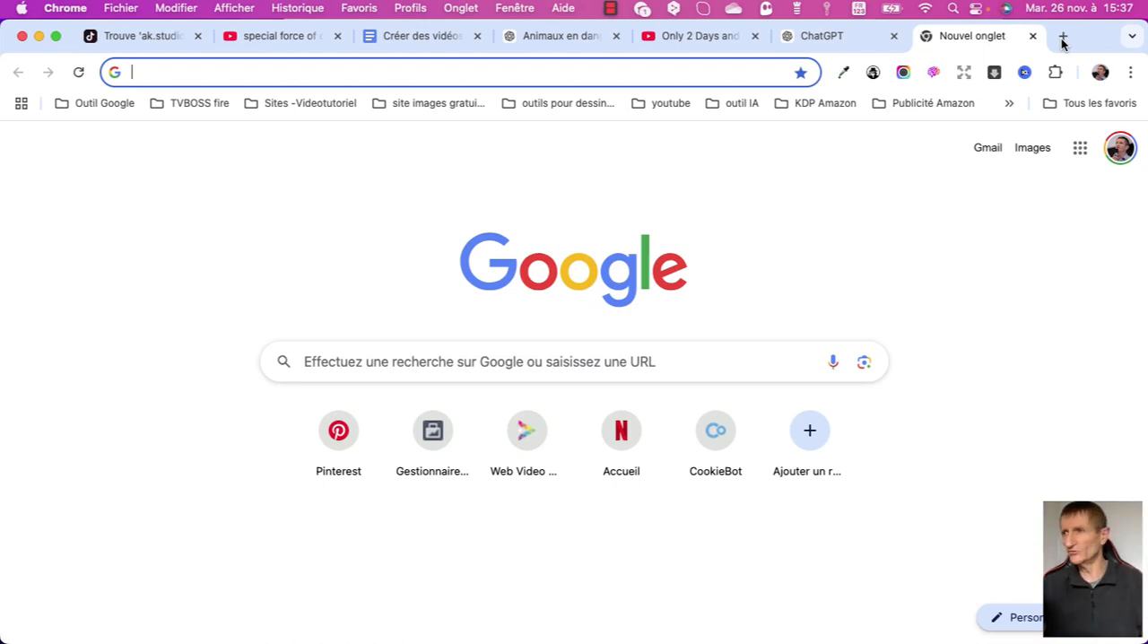
left_click(730, 104)
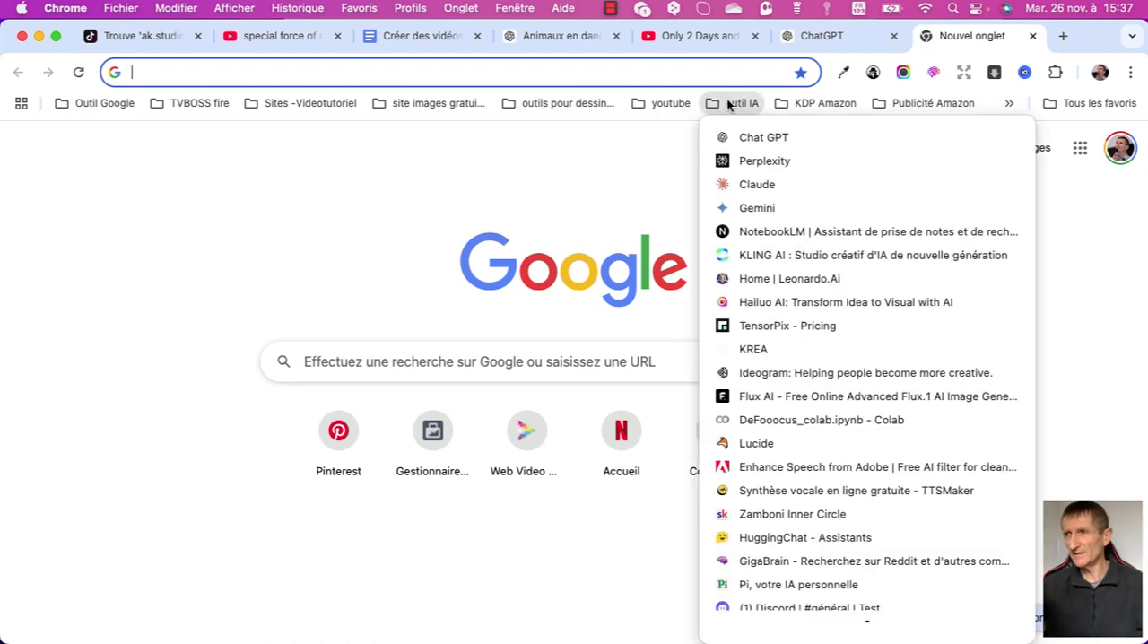
left_click(822, 420)
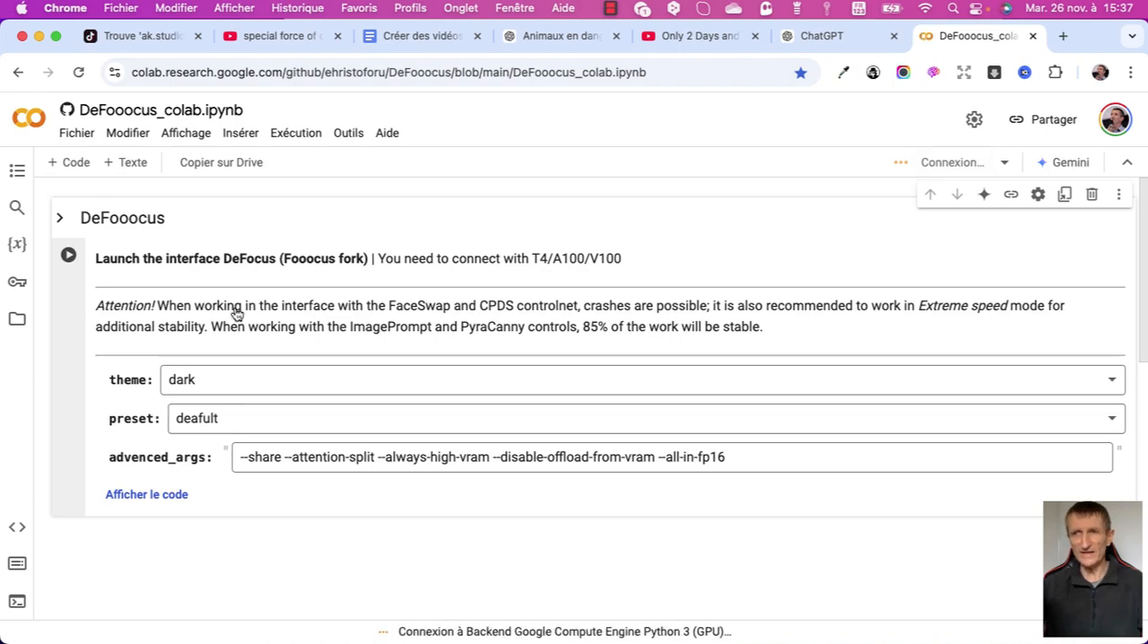
left_click(70, 258)
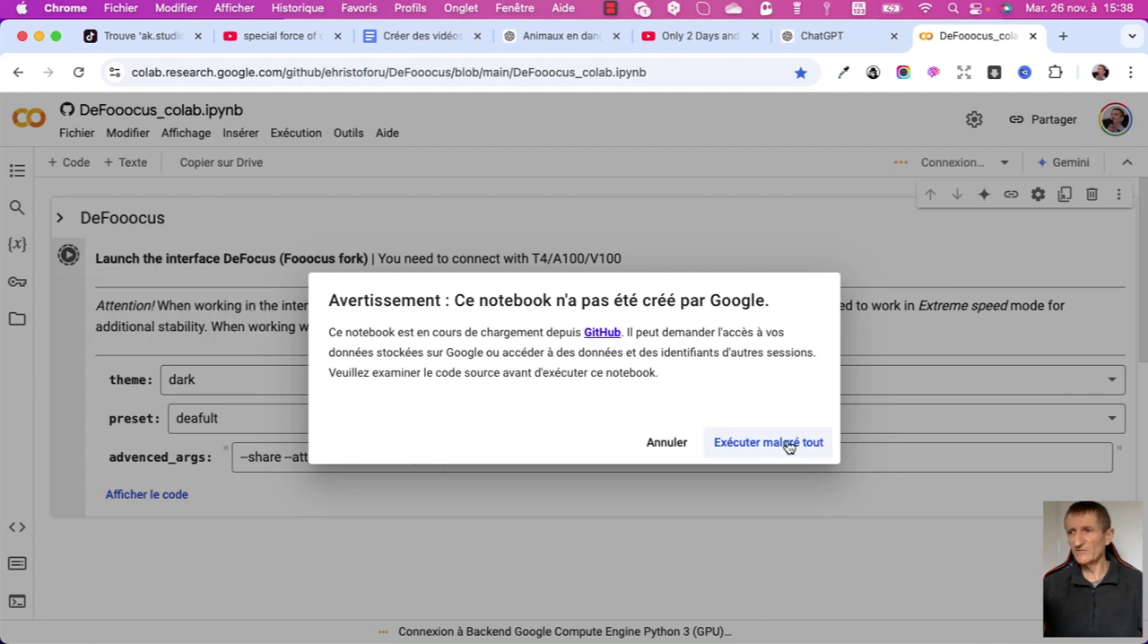
left_click(769, 442)
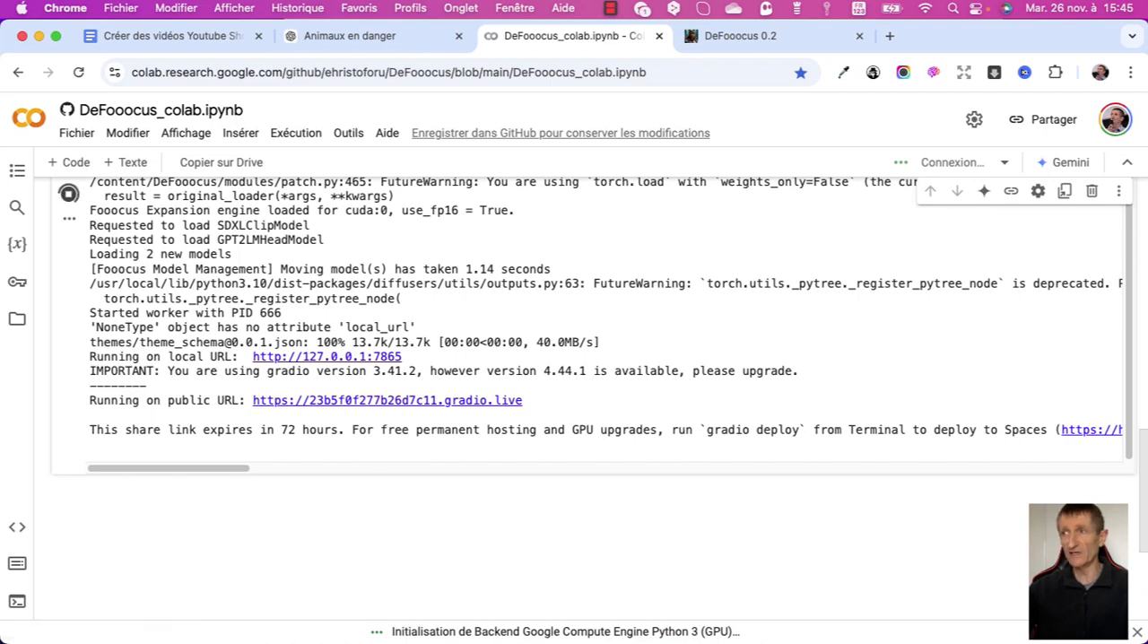
In the DeFooocus 0.2 interface, show the advanced options and set performance to Extreme Speed and the aspect ratio to 768×1280.
left_click(754, 36)
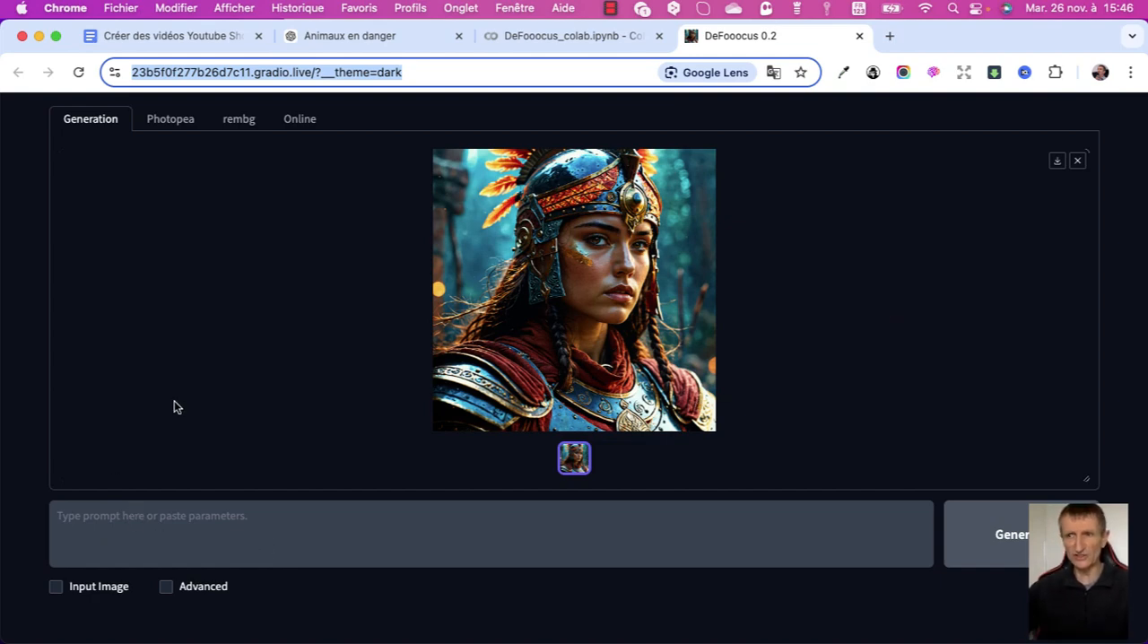
left_click(169, 586)
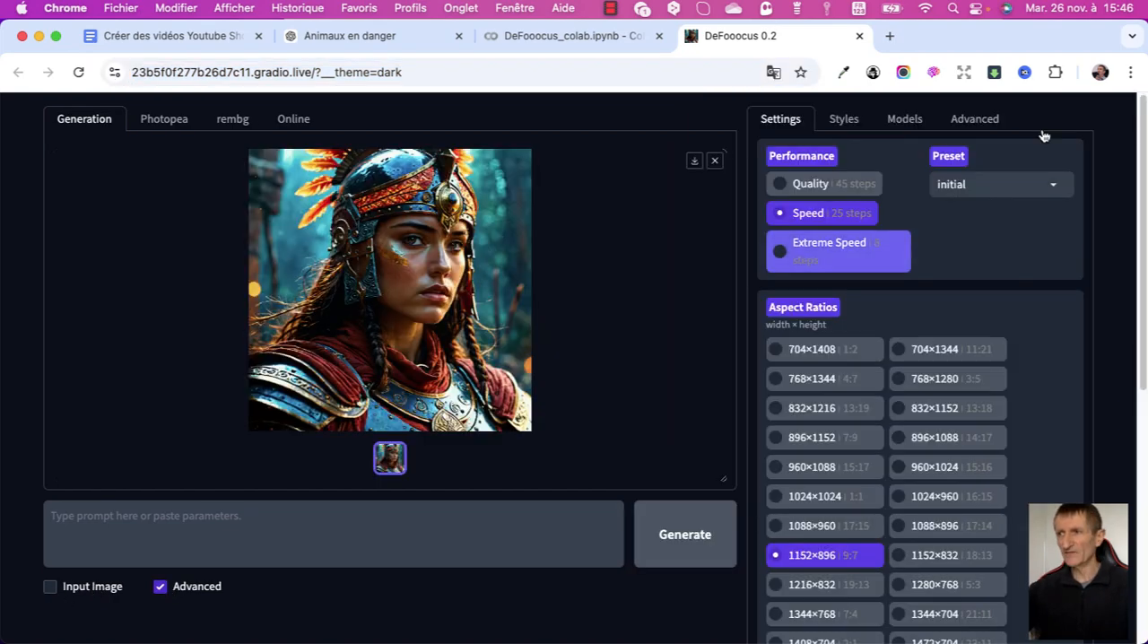
left_click(828, 247)
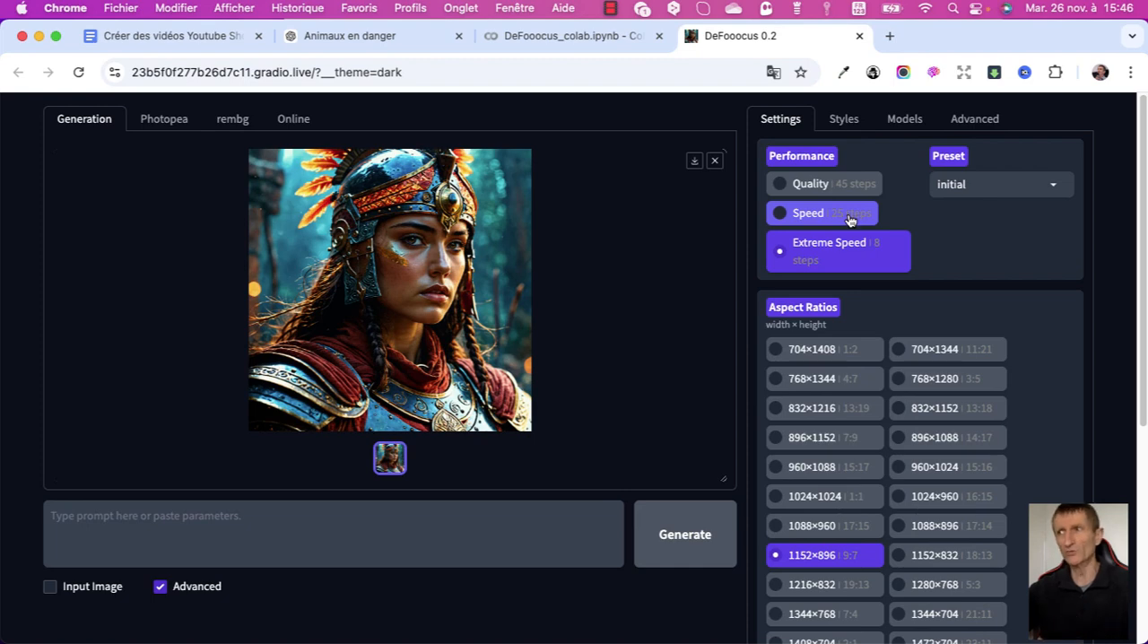
scroll(981, 500, "down", 1)
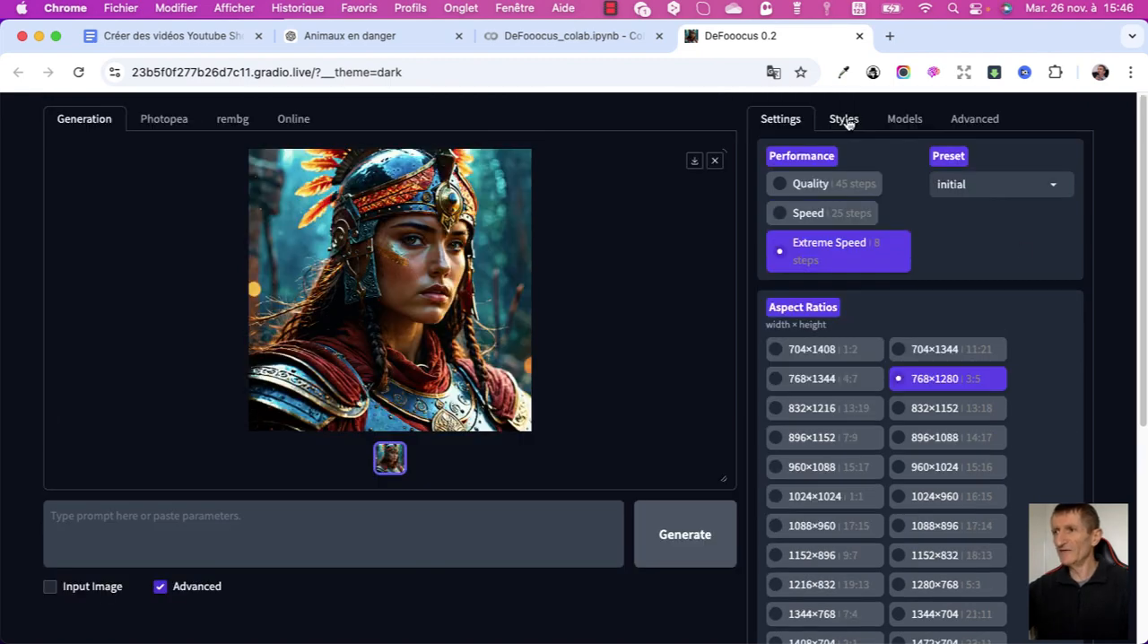
Disable the Fooocus Enhance and Fooocus Sharp styles and enable MRE Cinematic Dynamic, keeping Fooocus V2 selected.
left_click(849, 122)
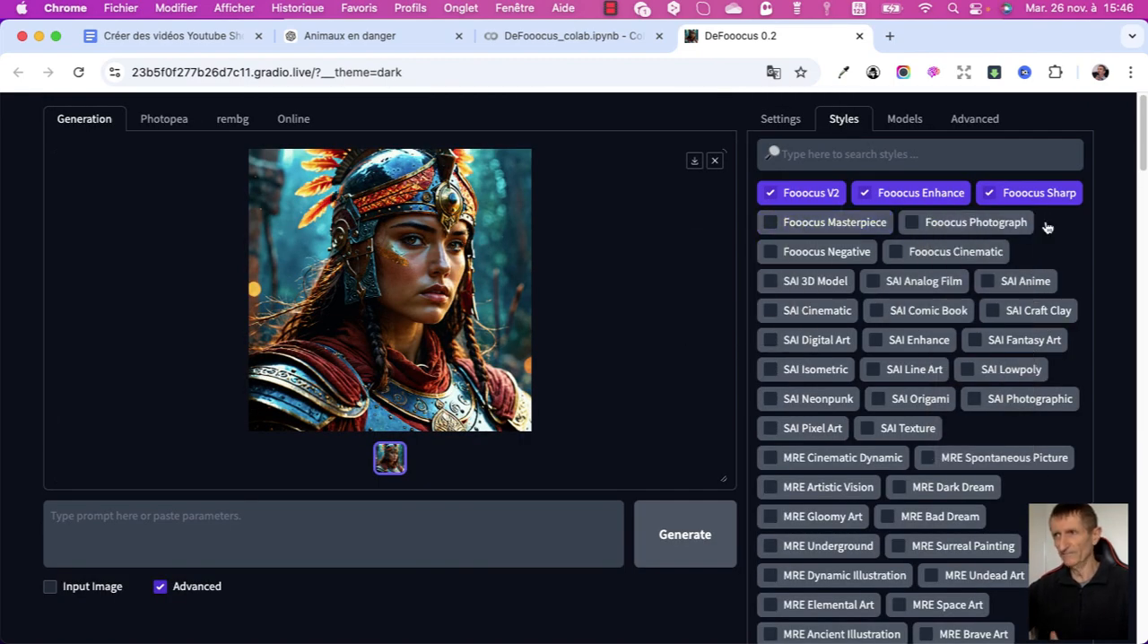
mouse_move(1047, 227)
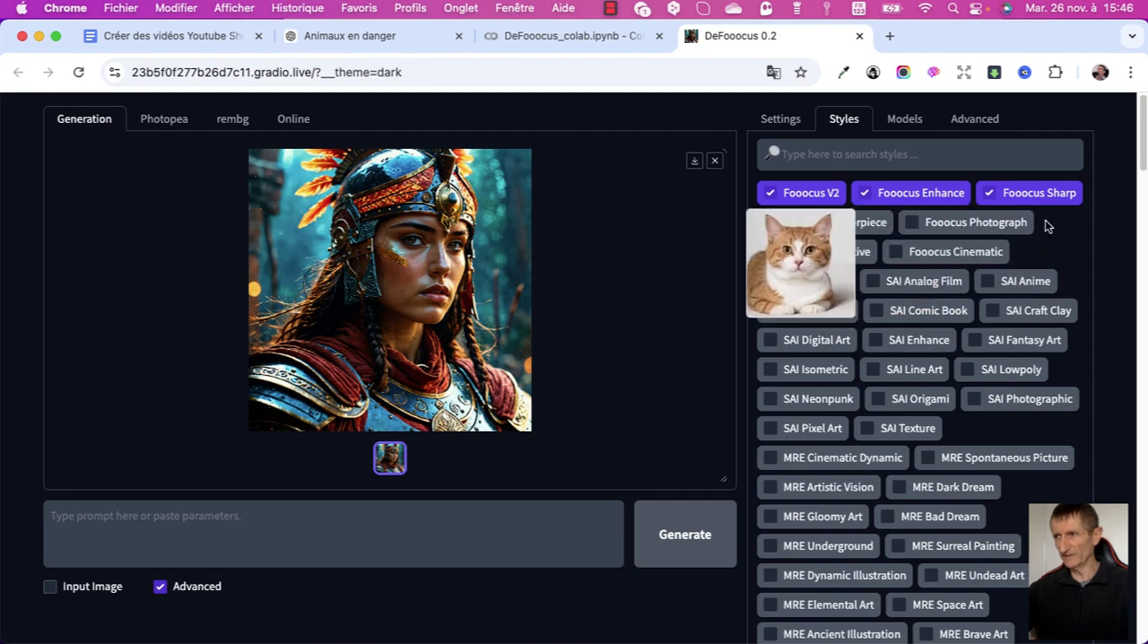
left_click(865, 193)
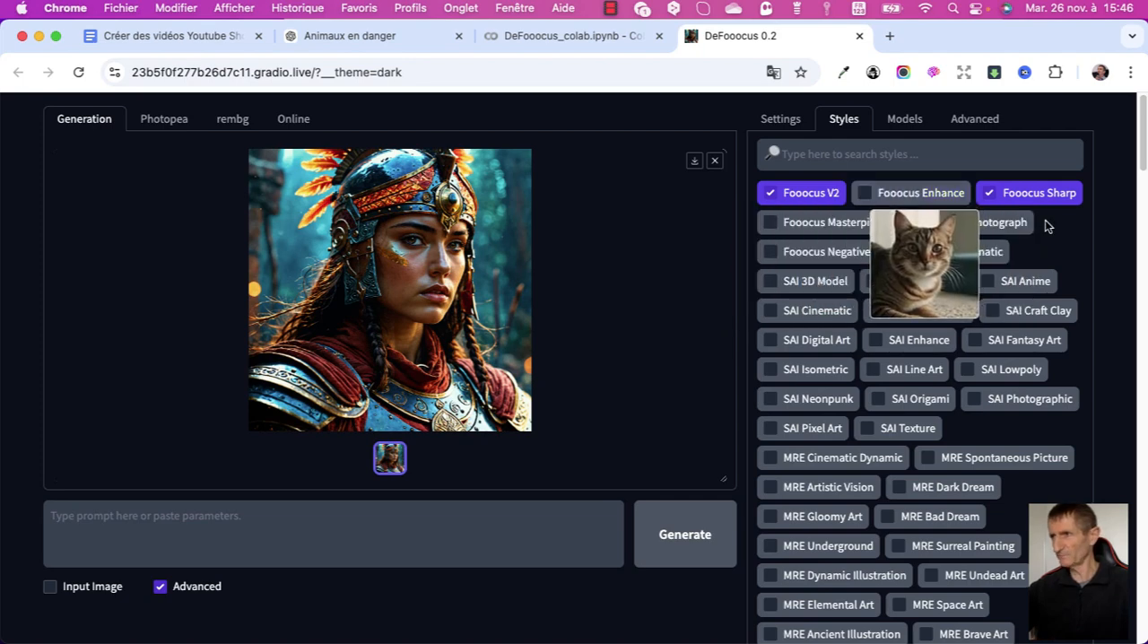
left_click(1032, 193)
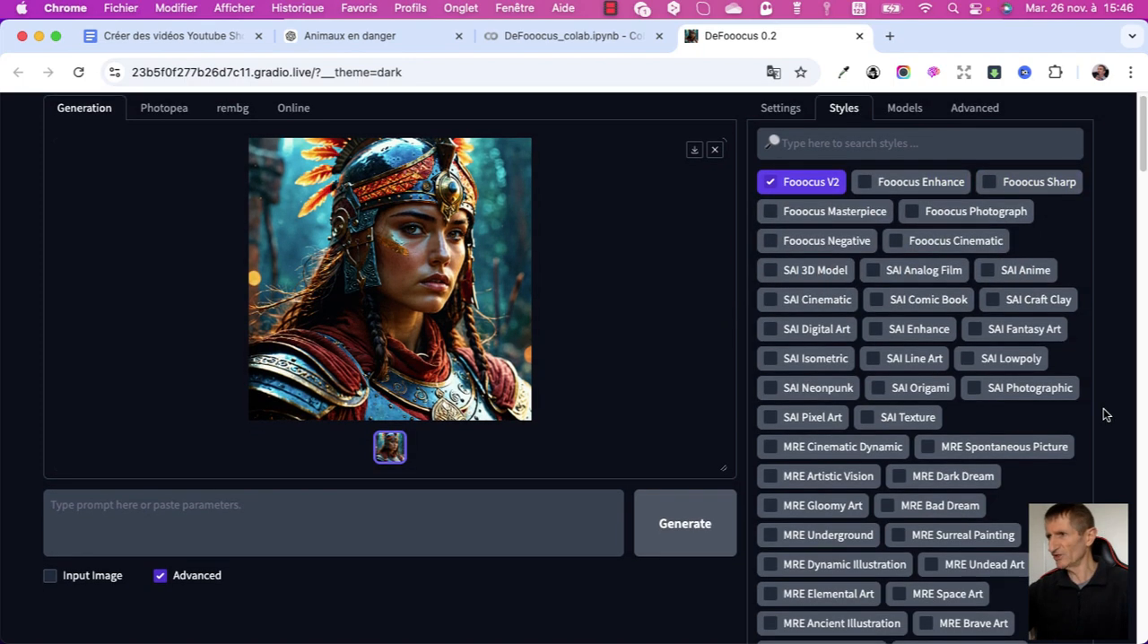
scroll(1099, 411, "down", 3)
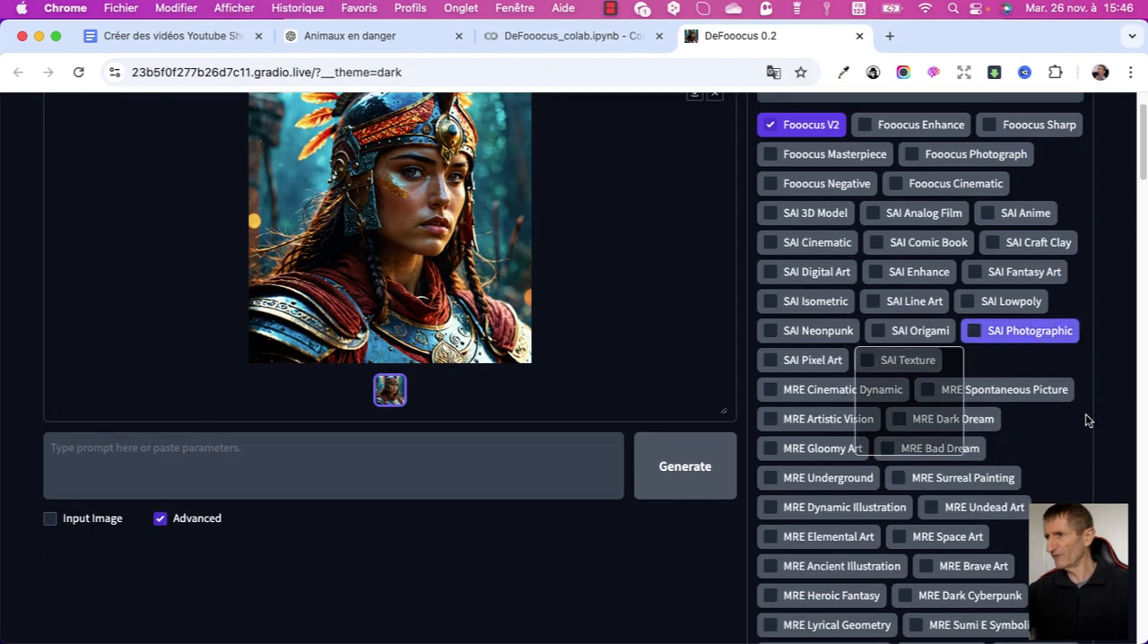
scroll(1086, 420, "down", 5)
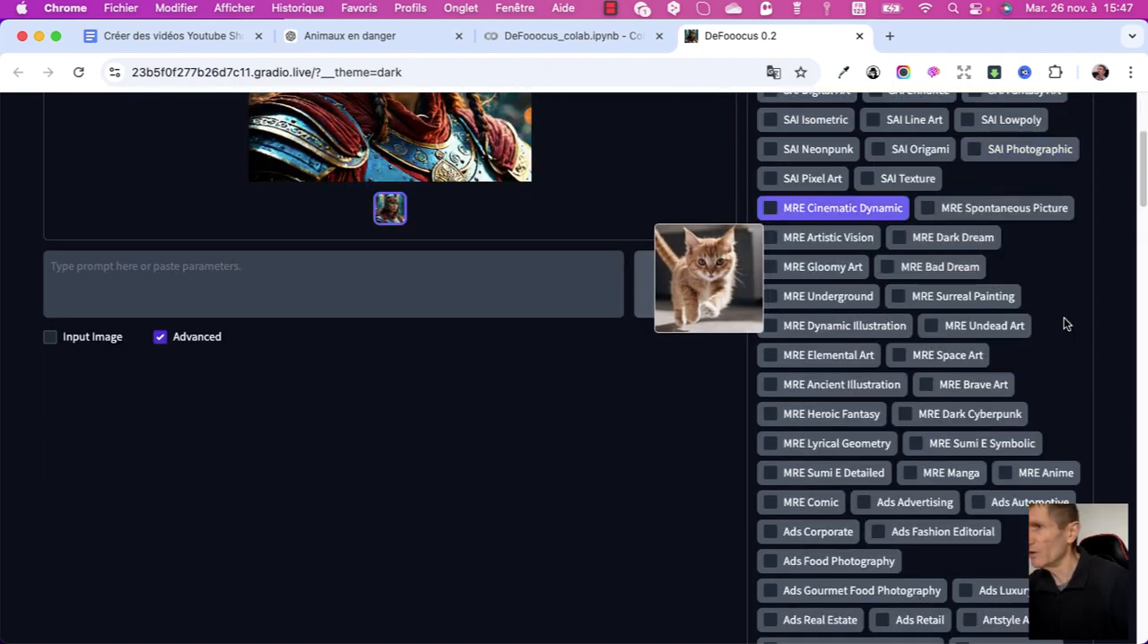
left_click(770, 207)
scroll(1072, 339, "up", 6)
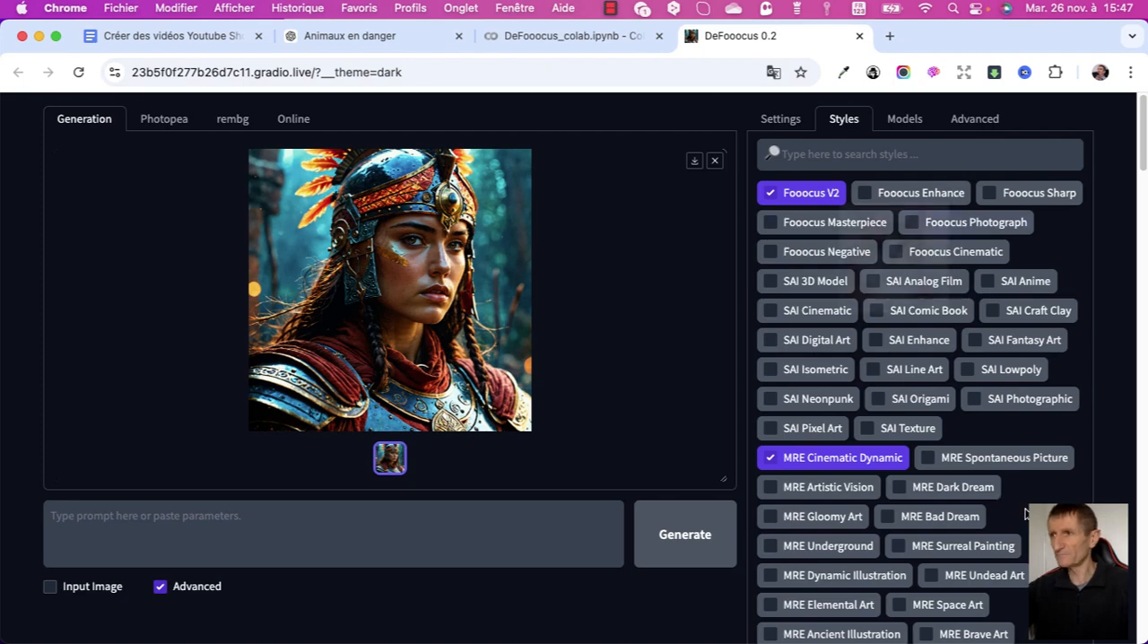
left_click(782, 122)
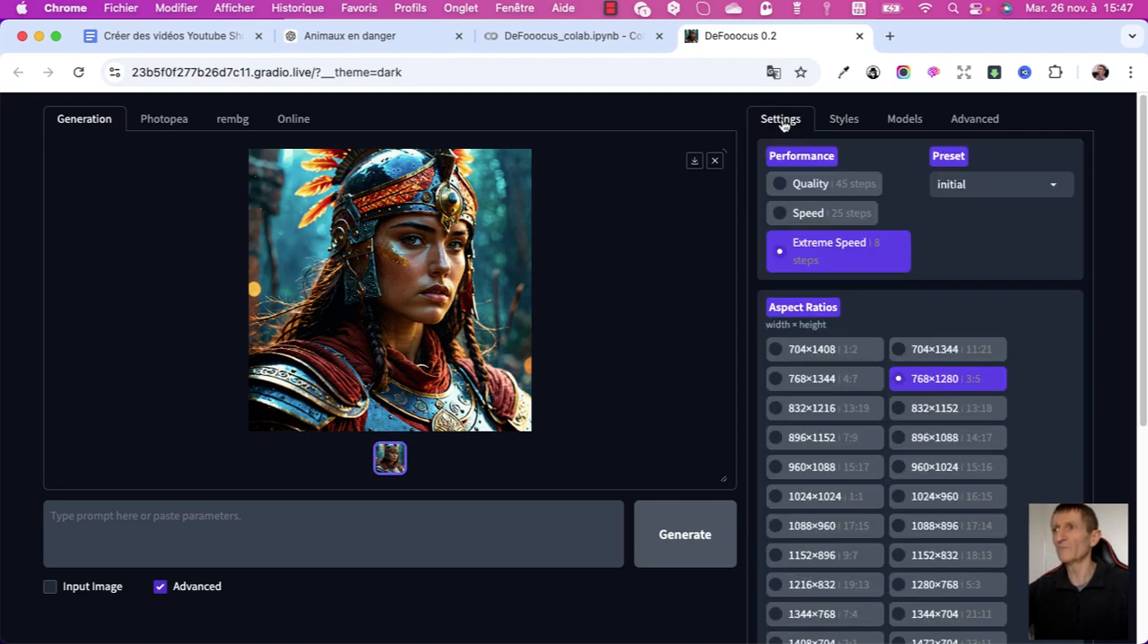
left_click(841, 123)
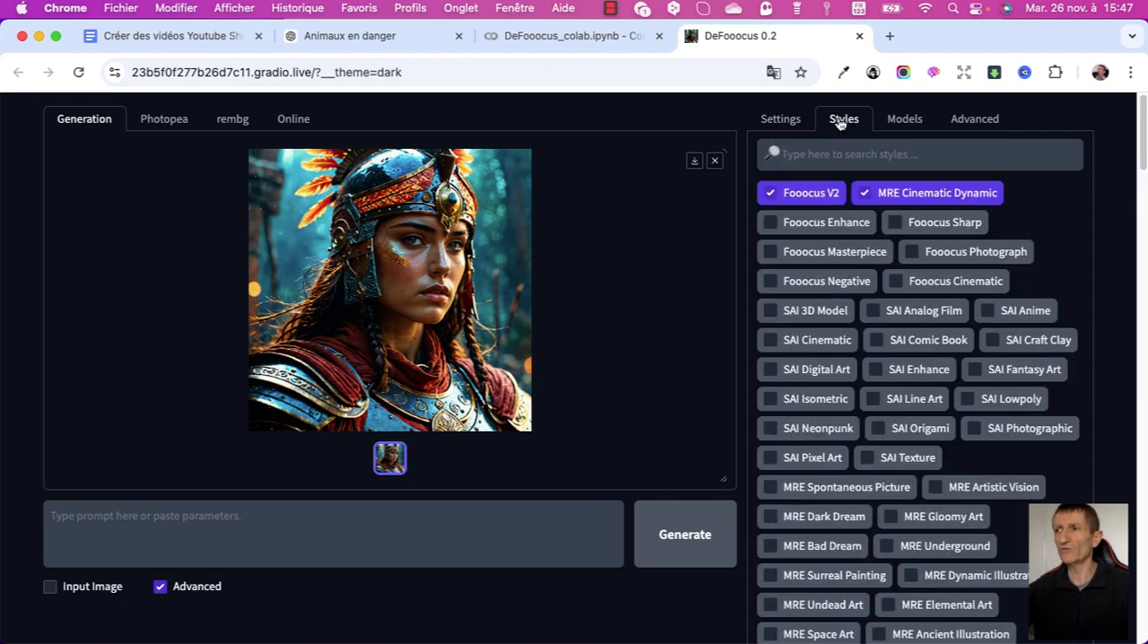
Enable Input Image, set the image number to 2 and turn on Translate Prompts.
left_click(777, 122)
scroll(777, 123, "down", 1)
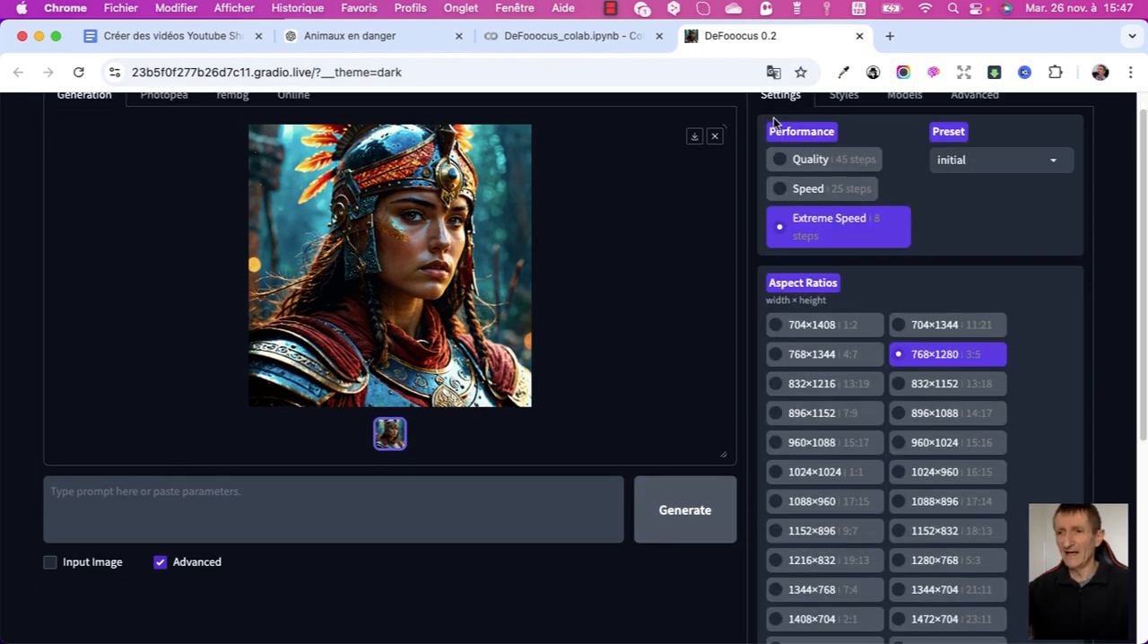
left_click(51, 562)
scroll(50, 567, "down", 5)
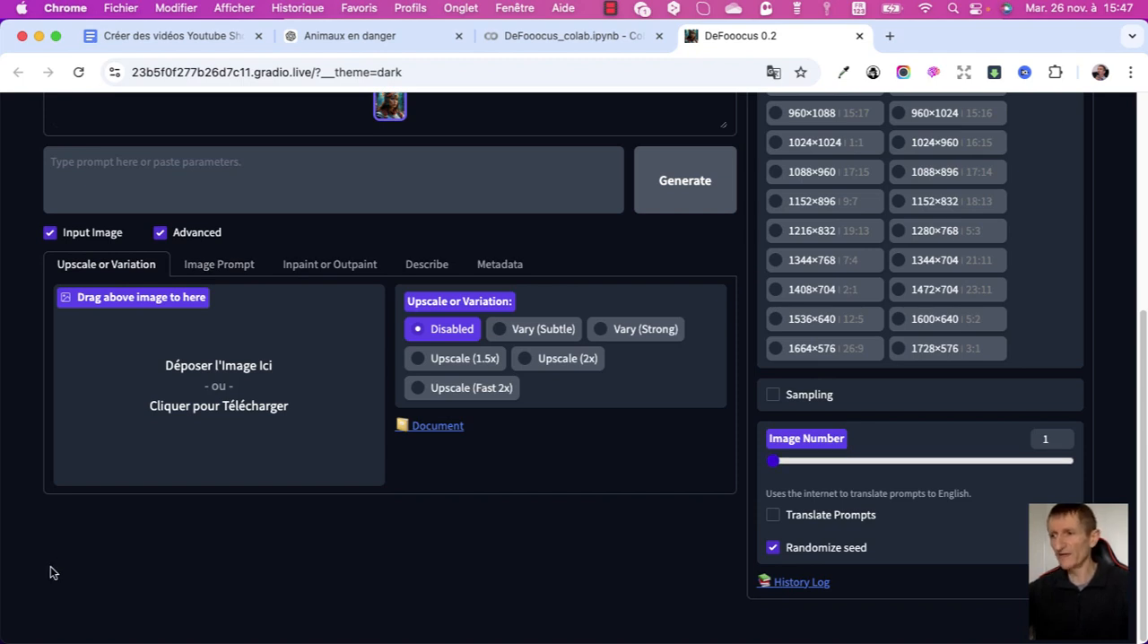
left_click_drag(781, 459, 802, 464)
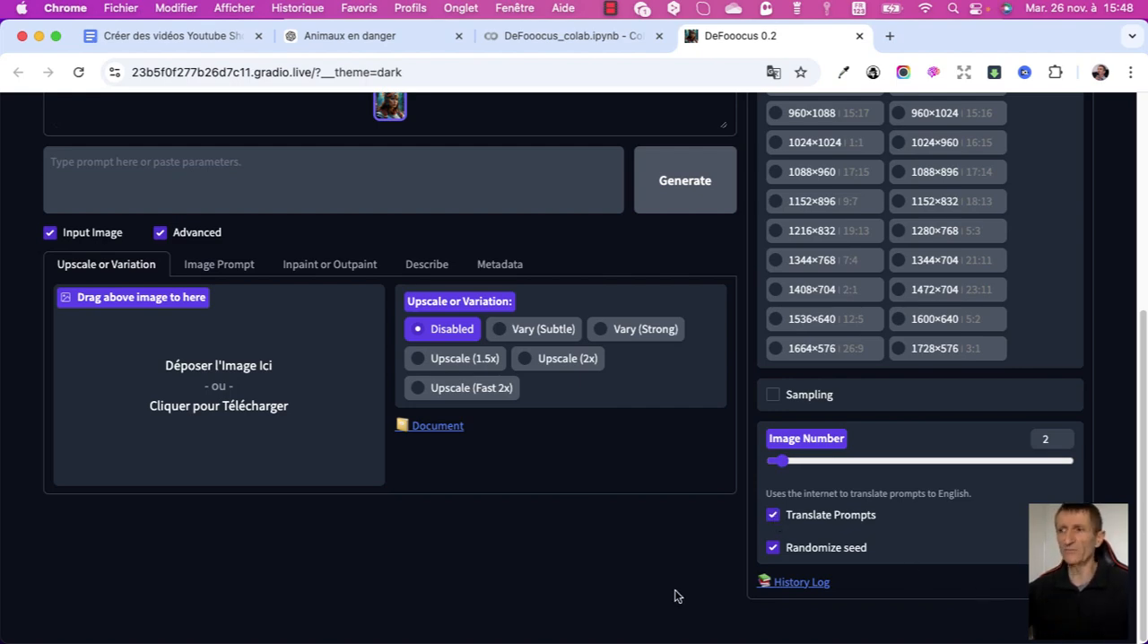
Copy the English Sumatran tiger soldier prompt from DeepL, close its window, and generate images from it in DeFooocus.
scroll(479, 598, "up", 2)
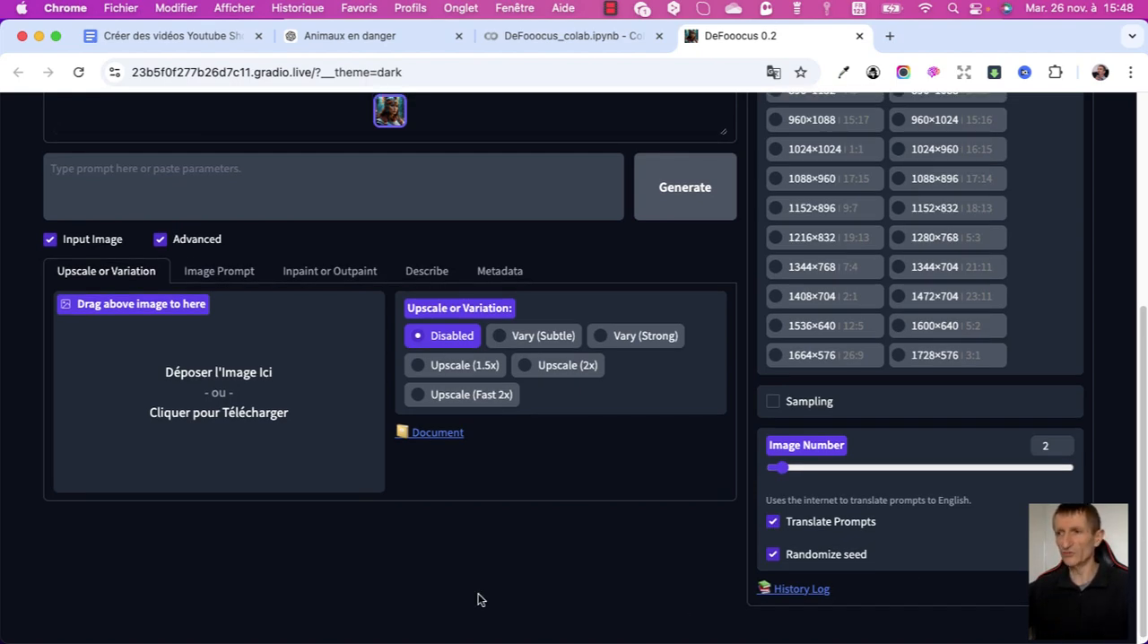
scroll(715, 361, "up", 3)
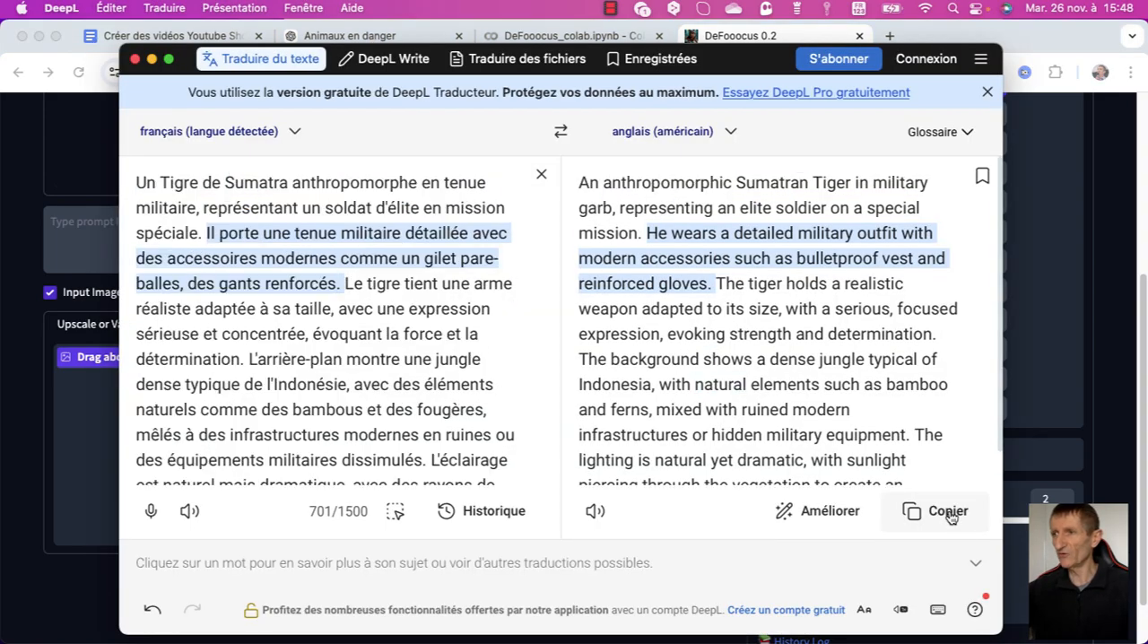
left_click(951, 516)
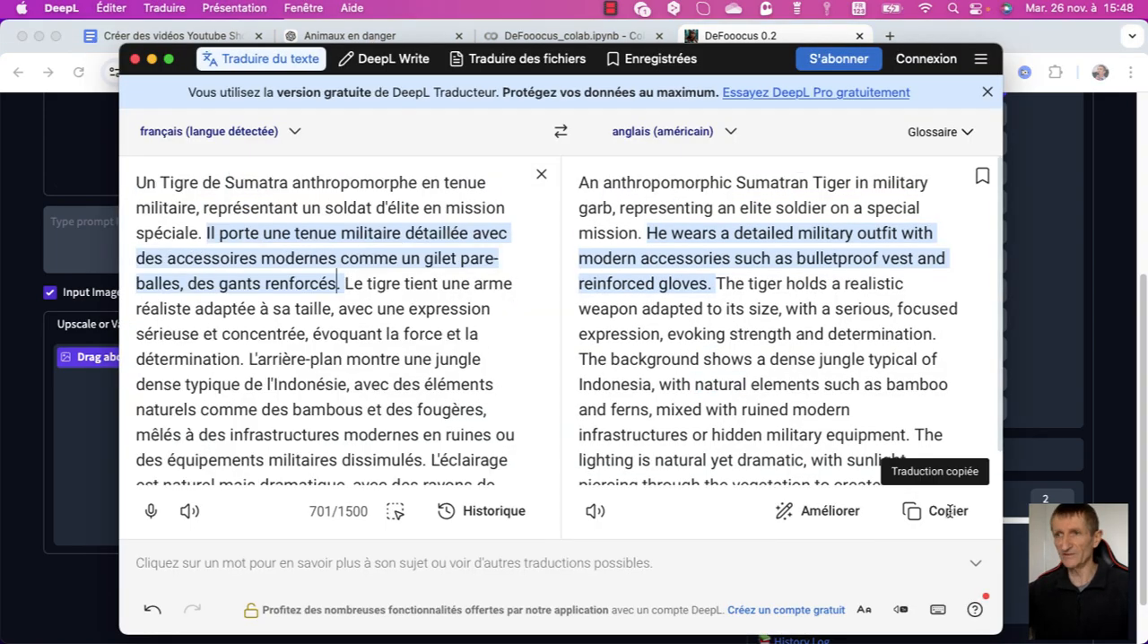
left_click(134, 59)
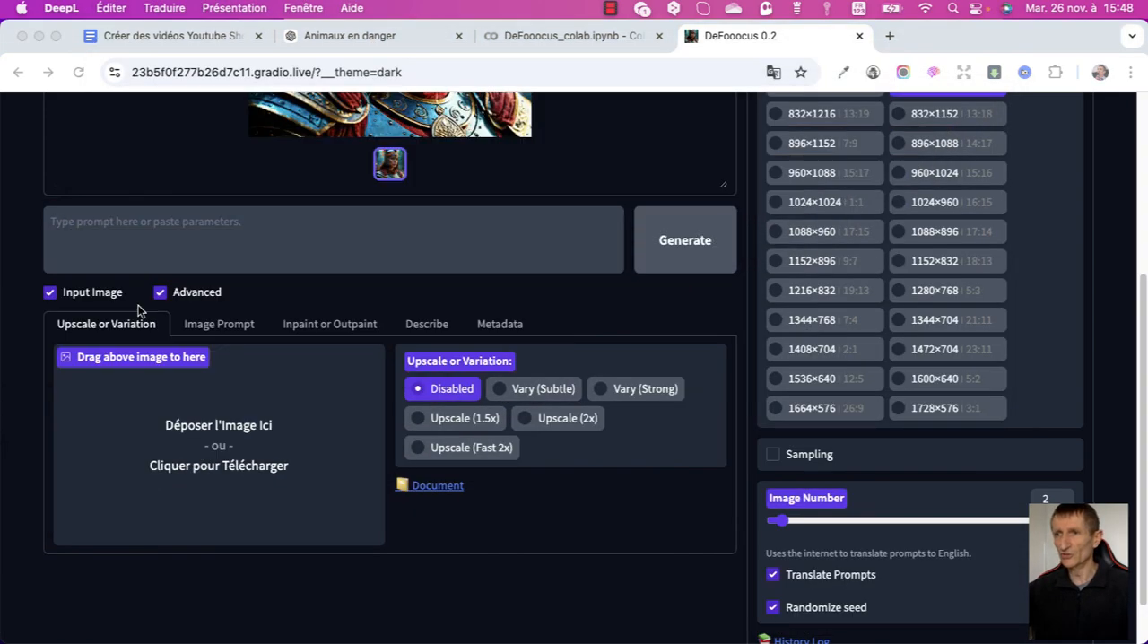
left_click(133, 226)
key("super+v")
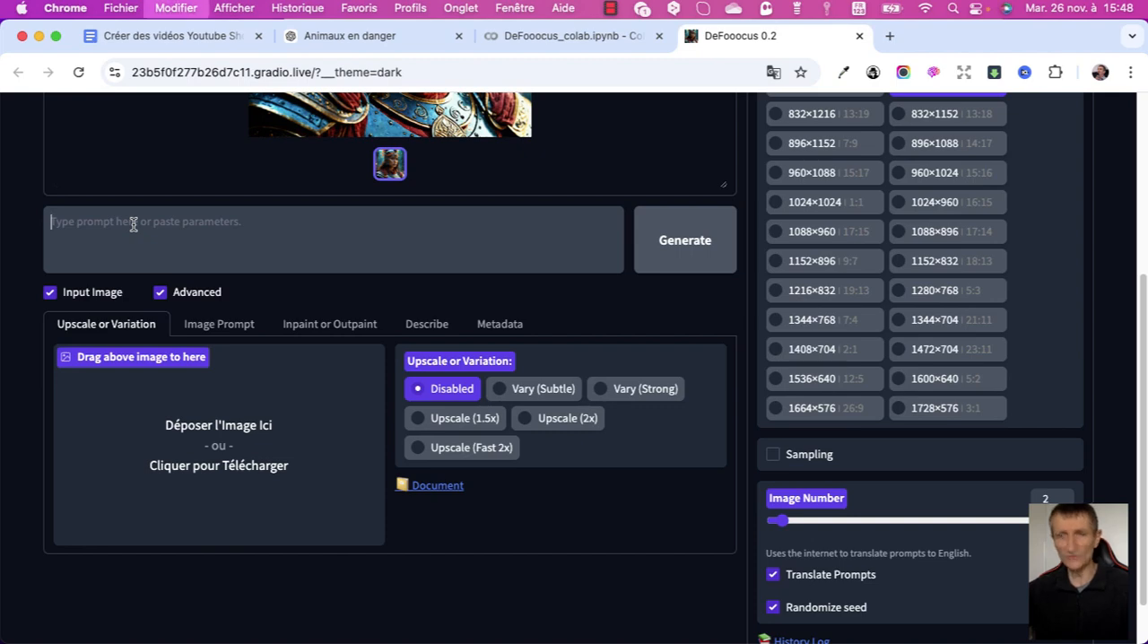
left_click(682, 241)
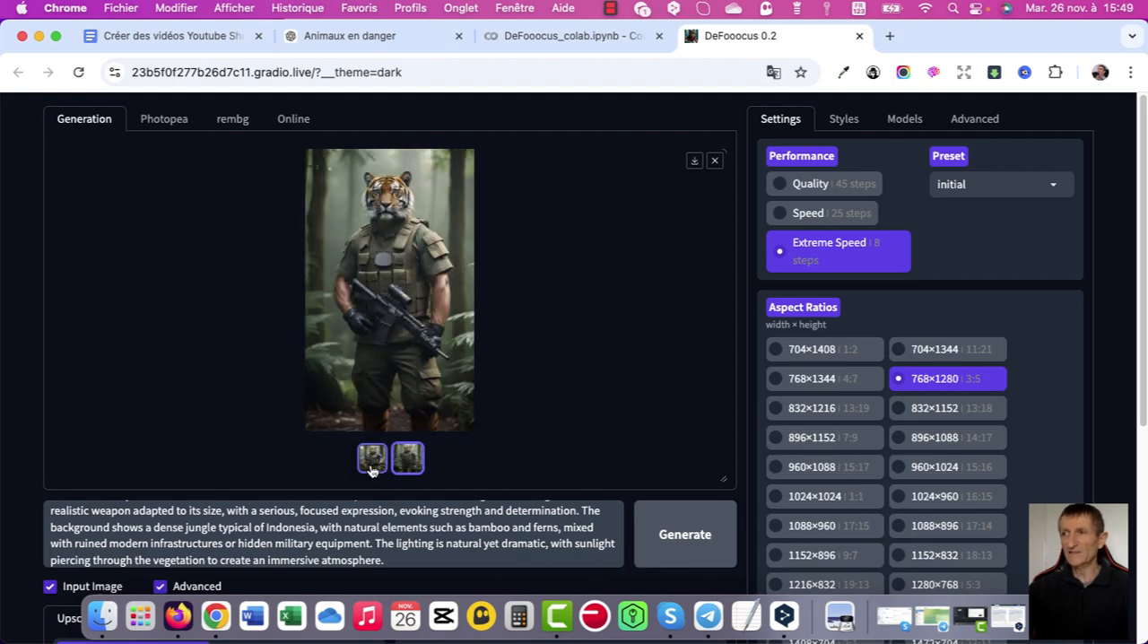
Open the save dialog for the generated tiger image, dismiss it, and open the History Log.
left_click(694, 164)
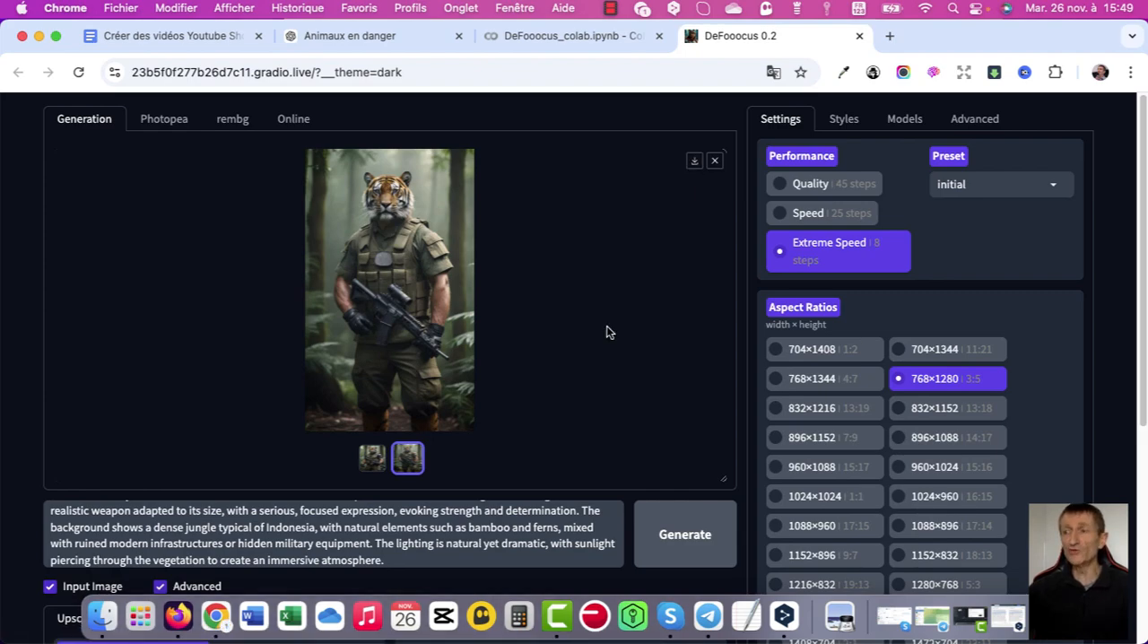
key("Return")
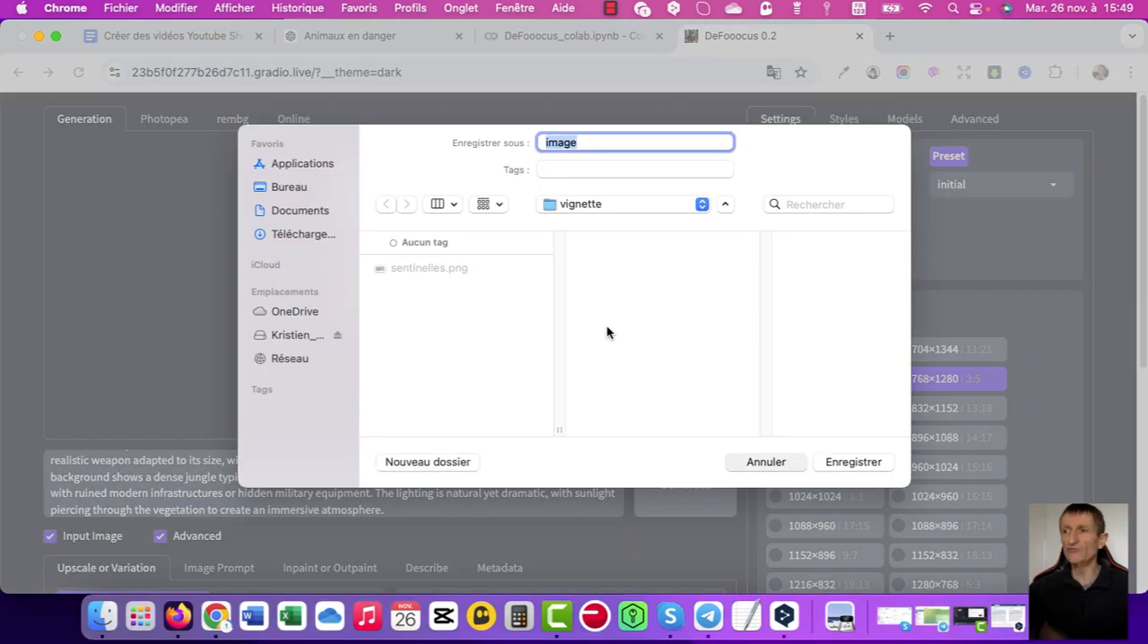
scroll(607, 332, "down", 5)
scroll(607, 332, "down", 3)
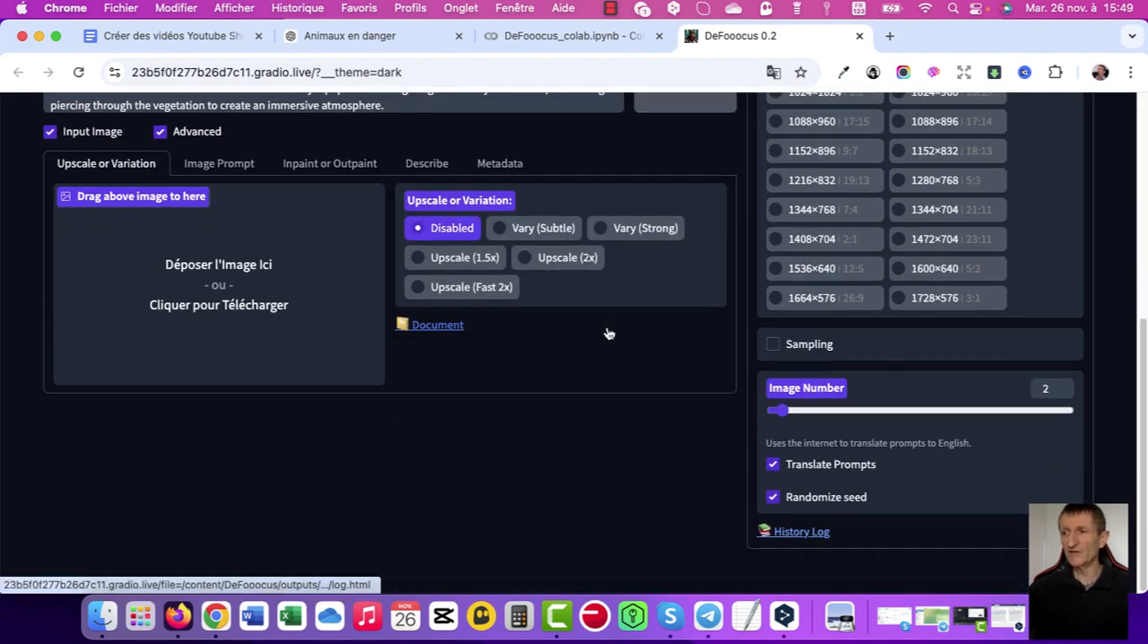
key("Return")
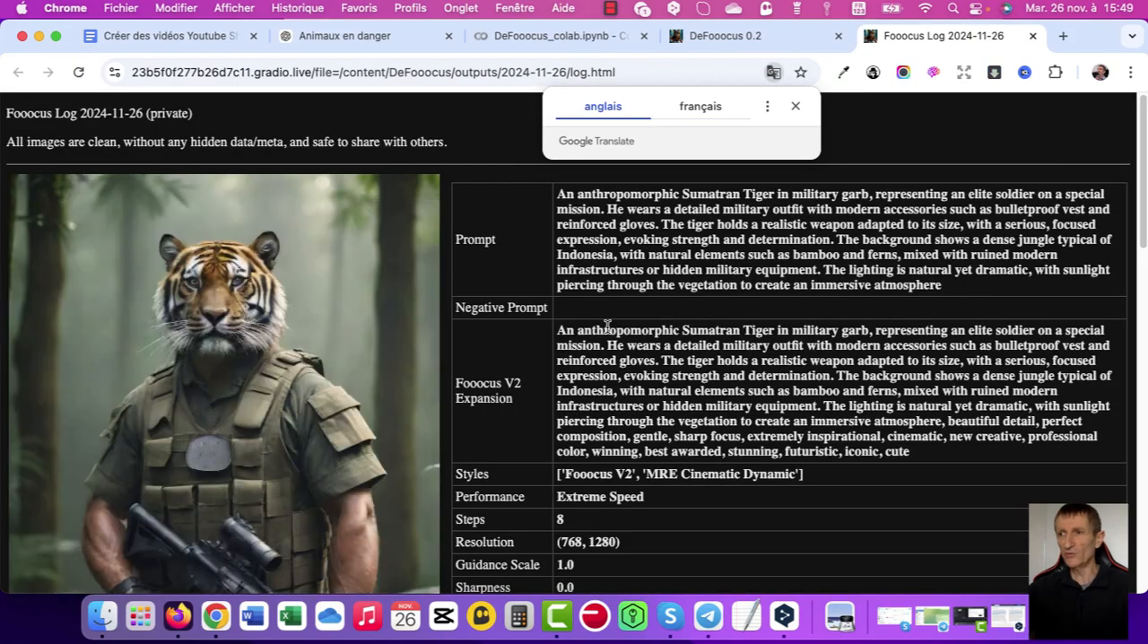
Examine the tiger image's log entry, including its Fooocus V2 Expansion prompt, generation parameters and image-saving options.
left_click_drag(558, 329, 619, 419)
scroll(607, 327, "down", 4)
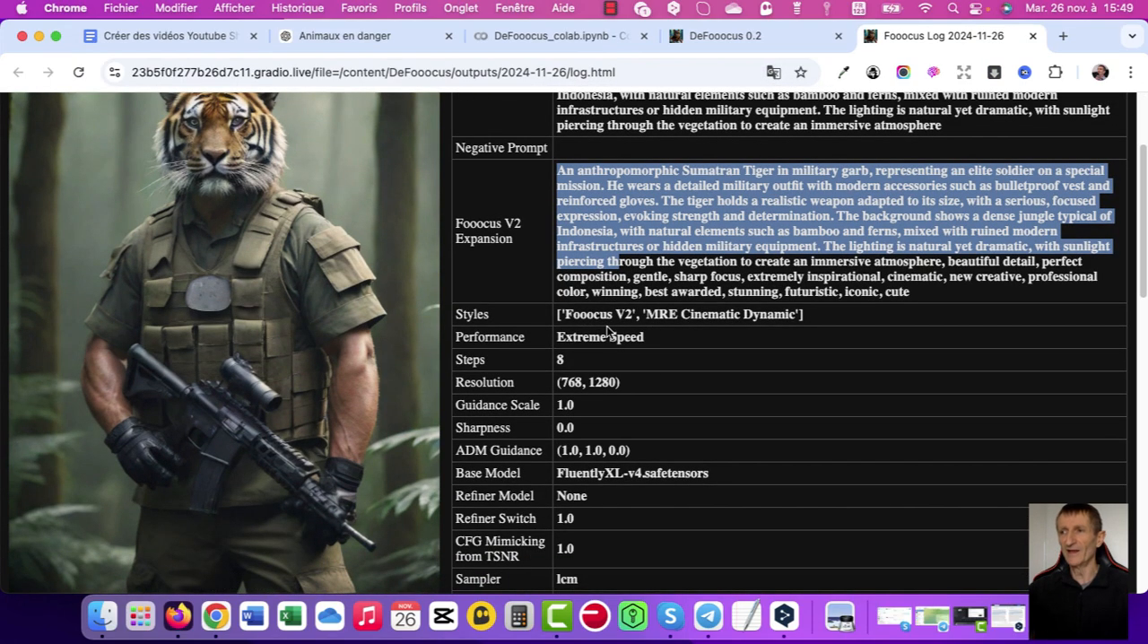
scroll(608, 328, "up", 3)
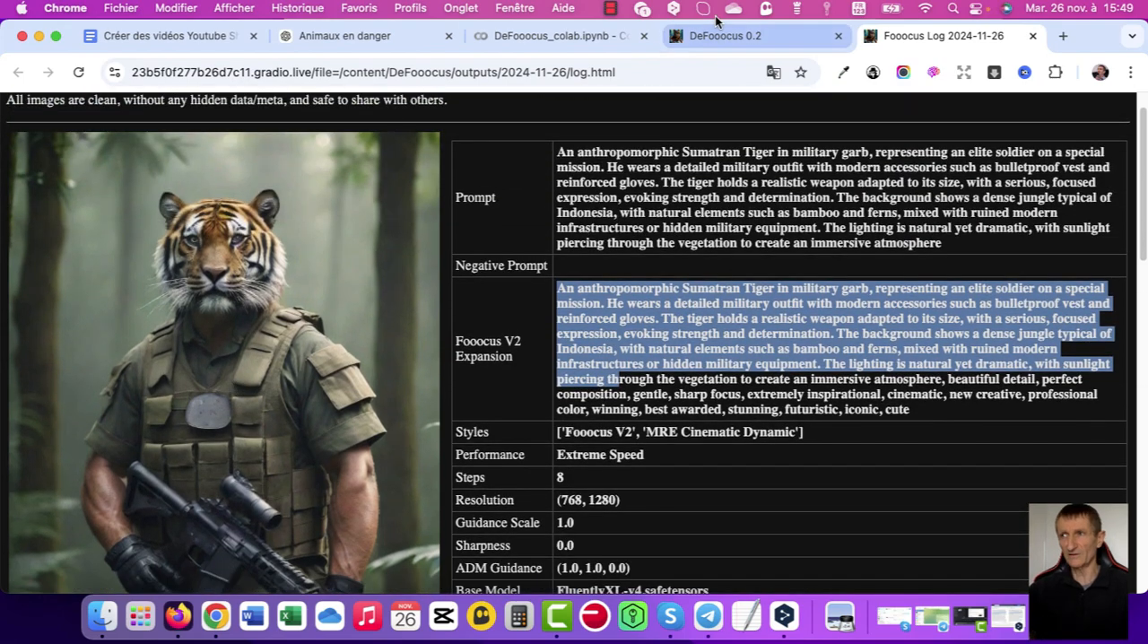
scroll(364, 278, "down", 1)
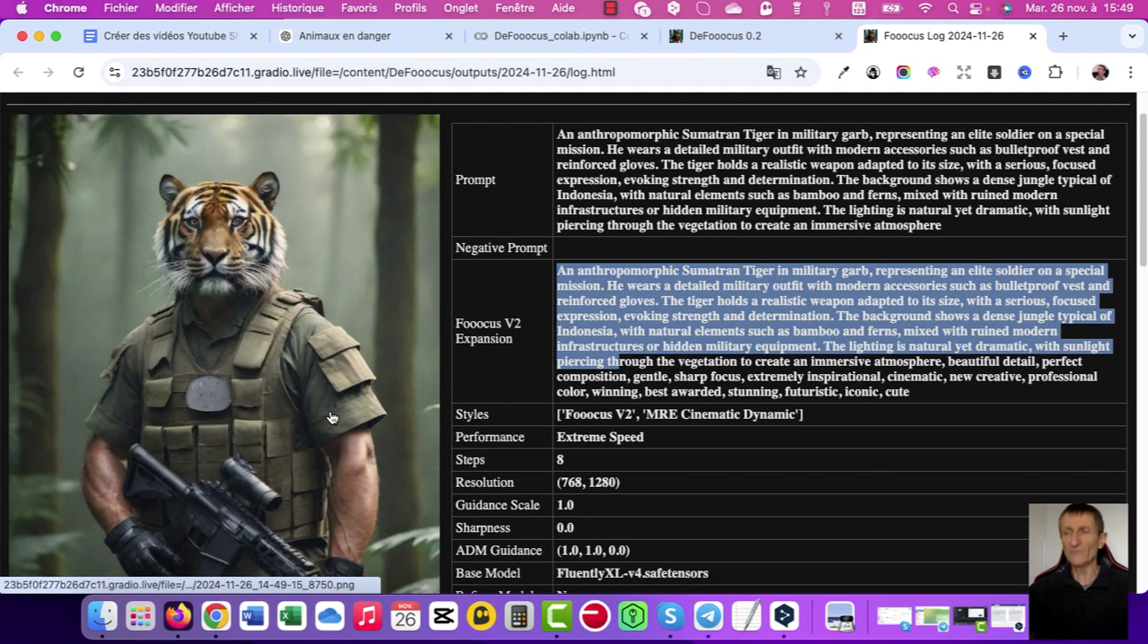
right_click(371, 262)
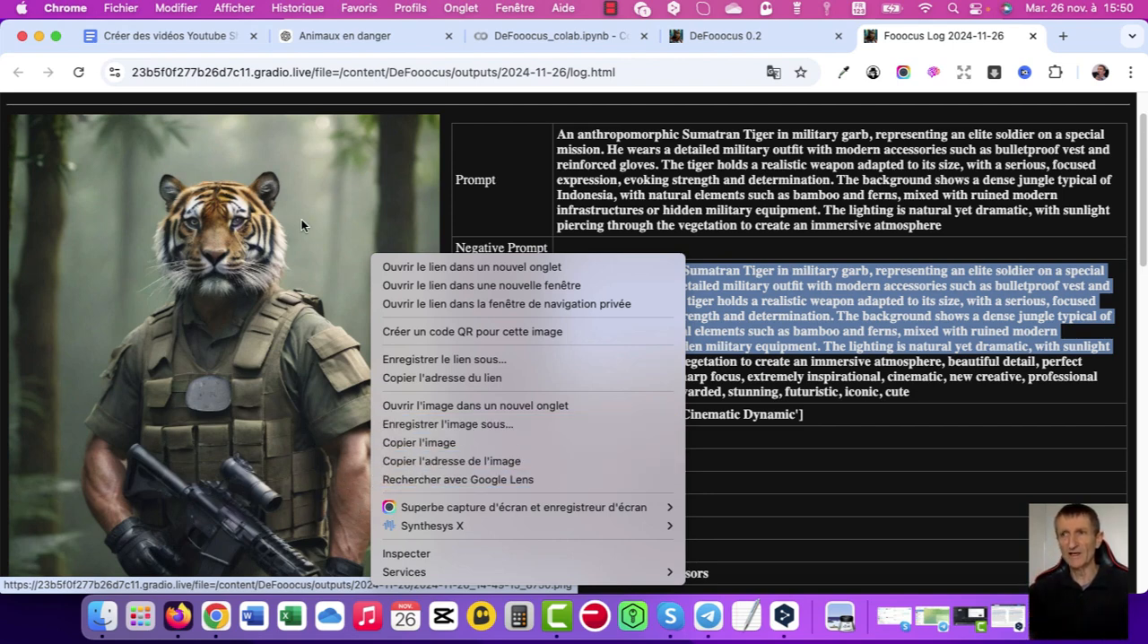
left_click(1032, 37)
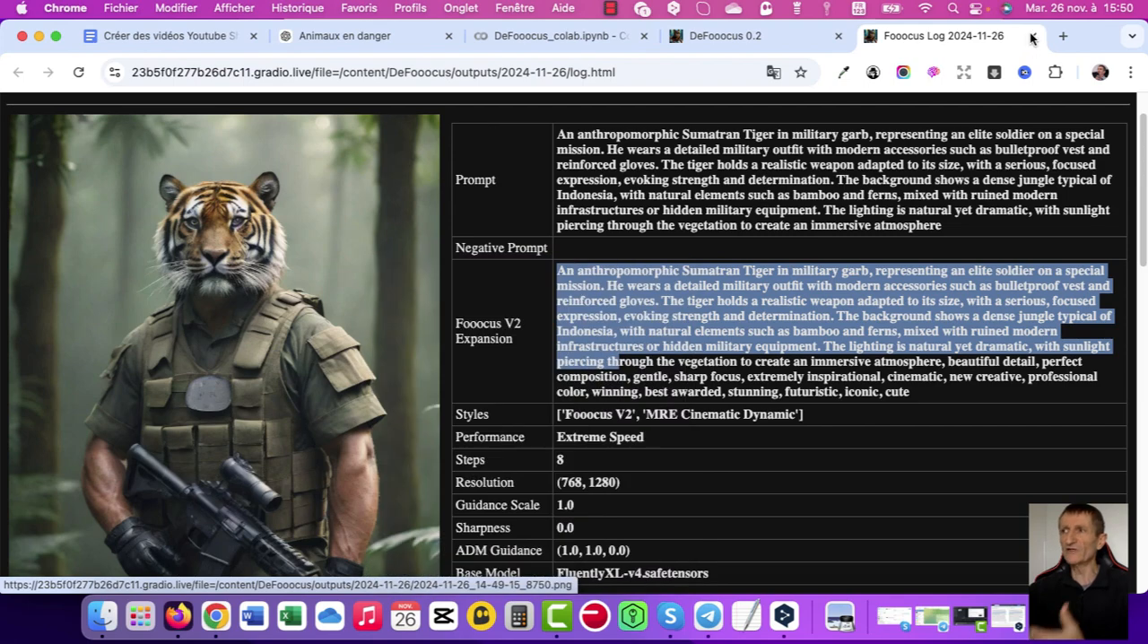
left_click(677, 443)
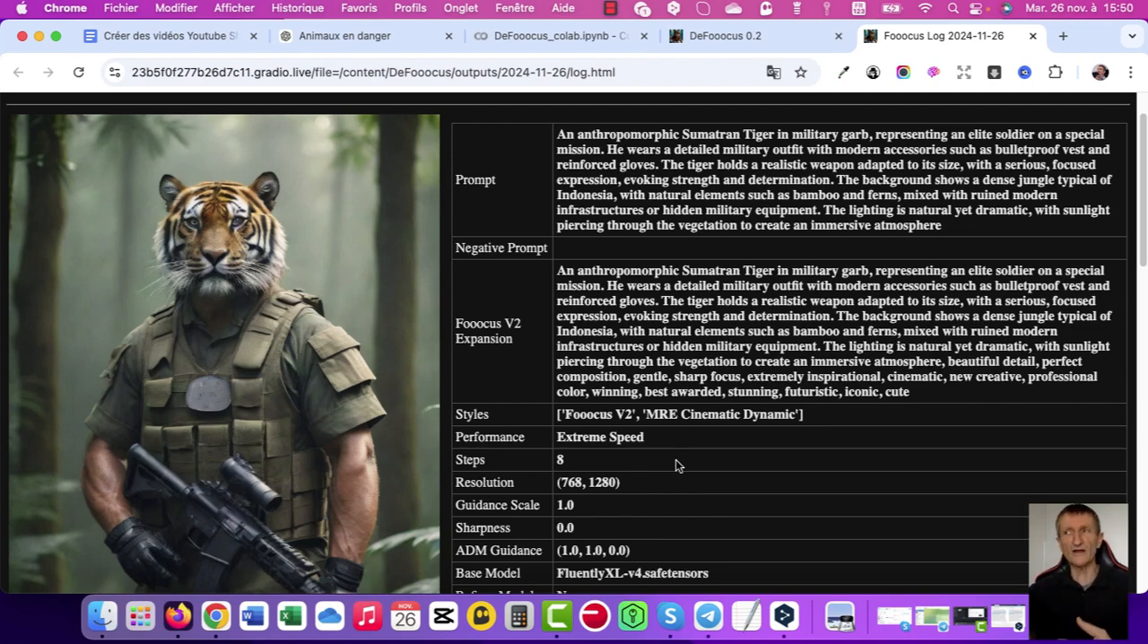
Return to DeFooocus, bring the Finder window into view, and look through the condor and gorille folders inside originaux.
left_click(770, 38)
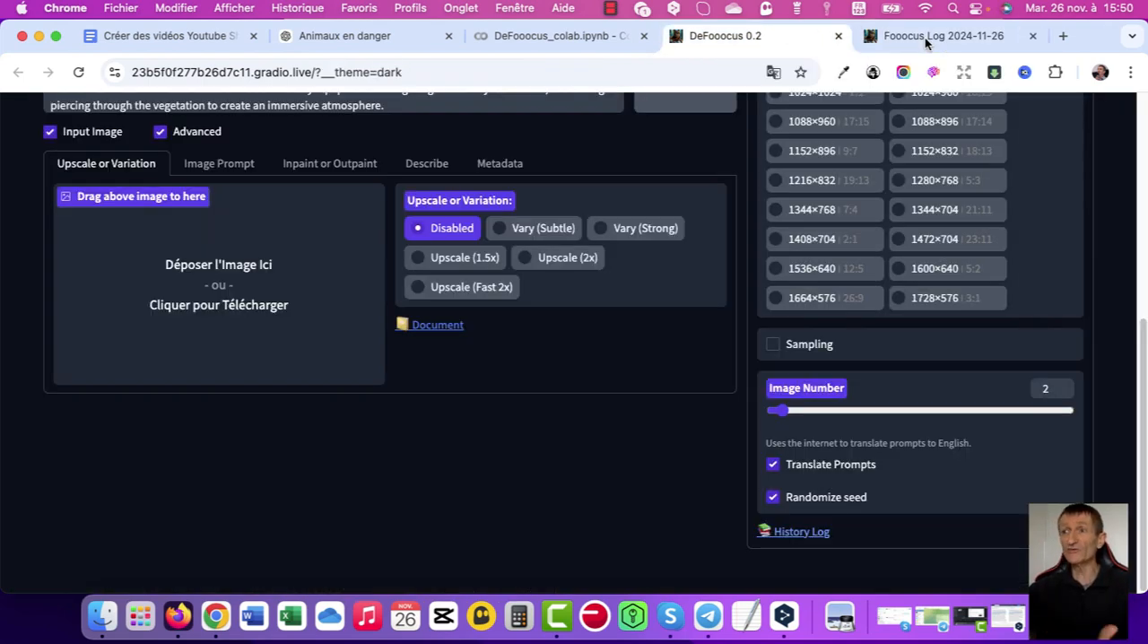
scroll(549, 260, "up", 5)
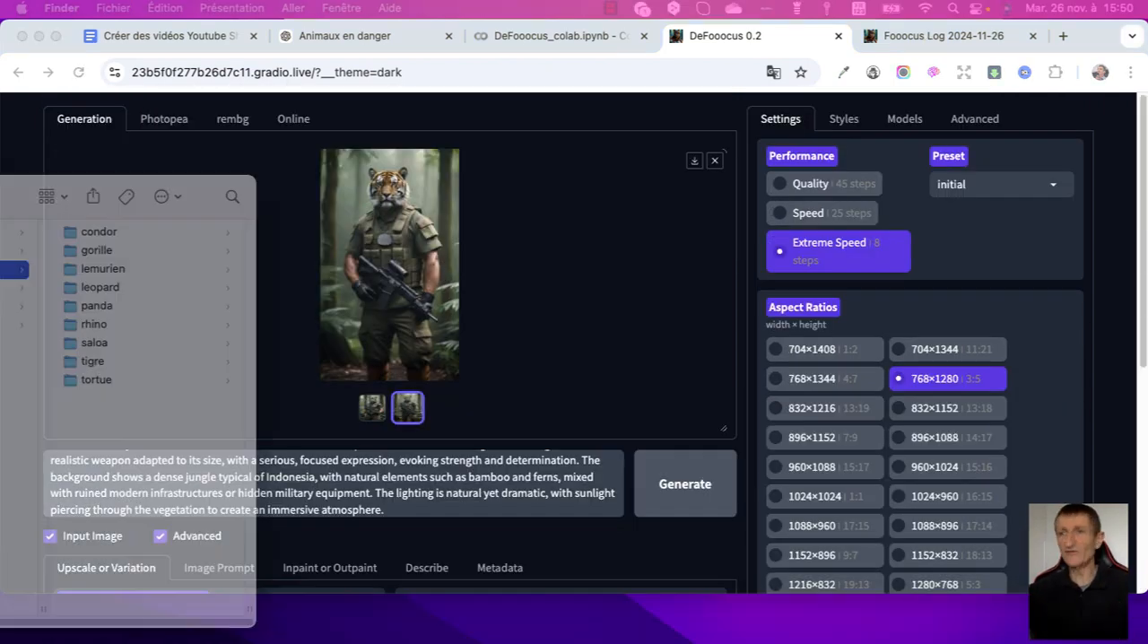
left_click_drag(0, 196, 540, 119)
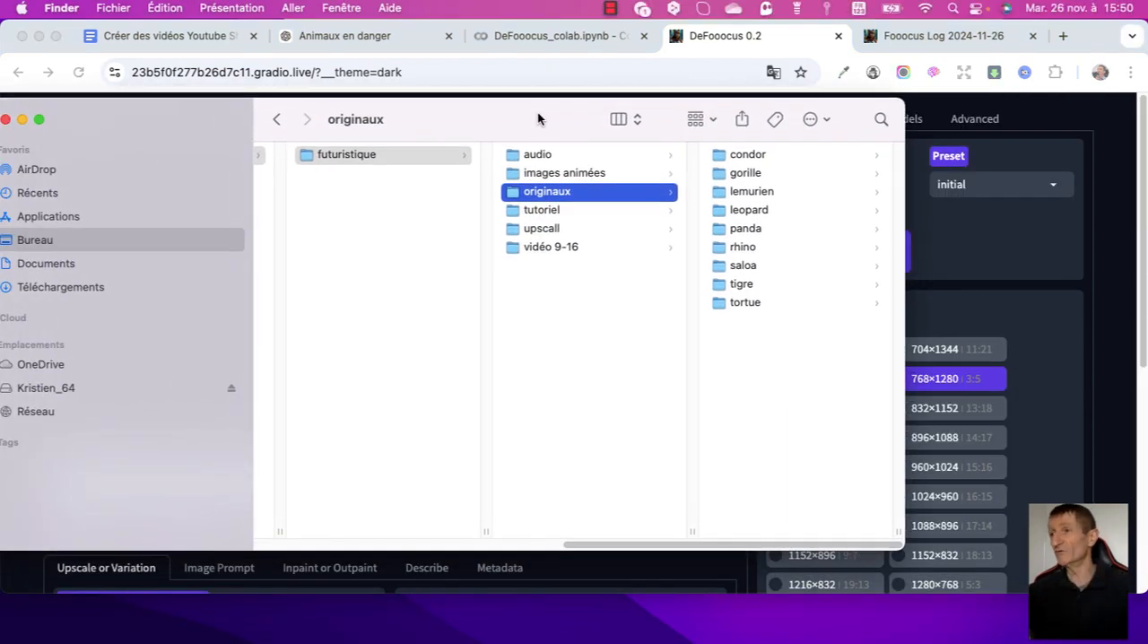
left_click(745, 157)
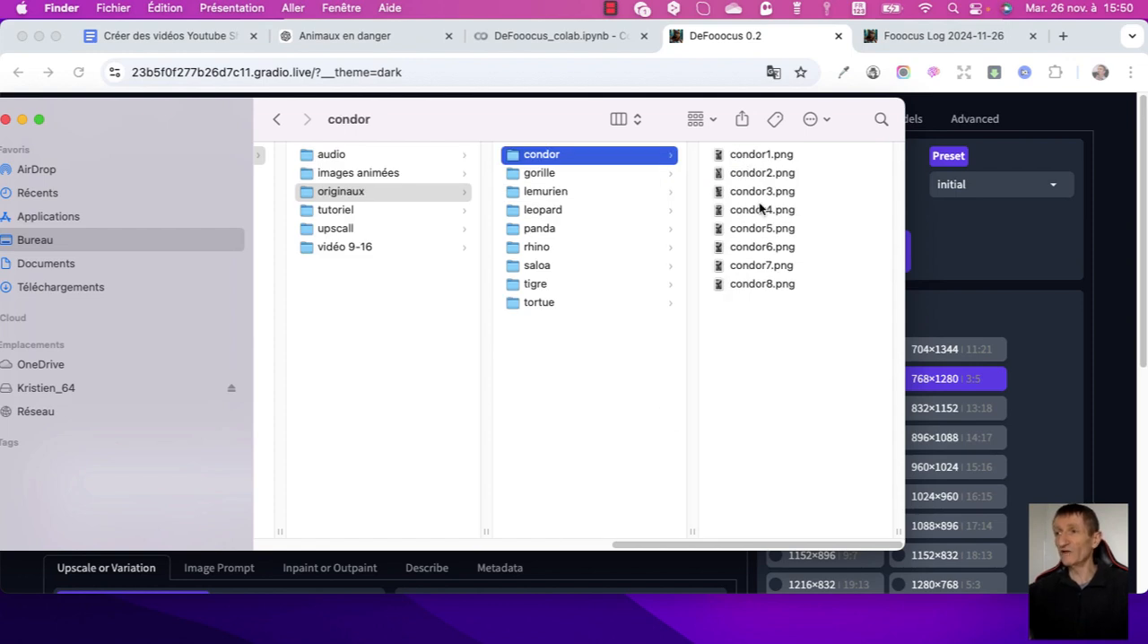
left_click(540, 174)
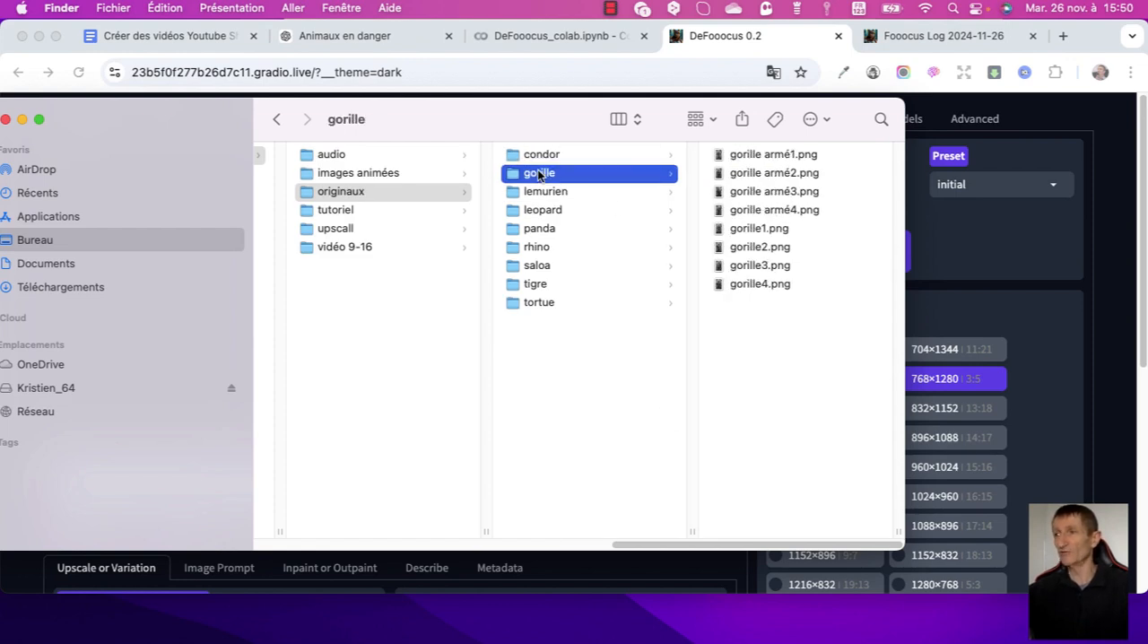
key("Right")
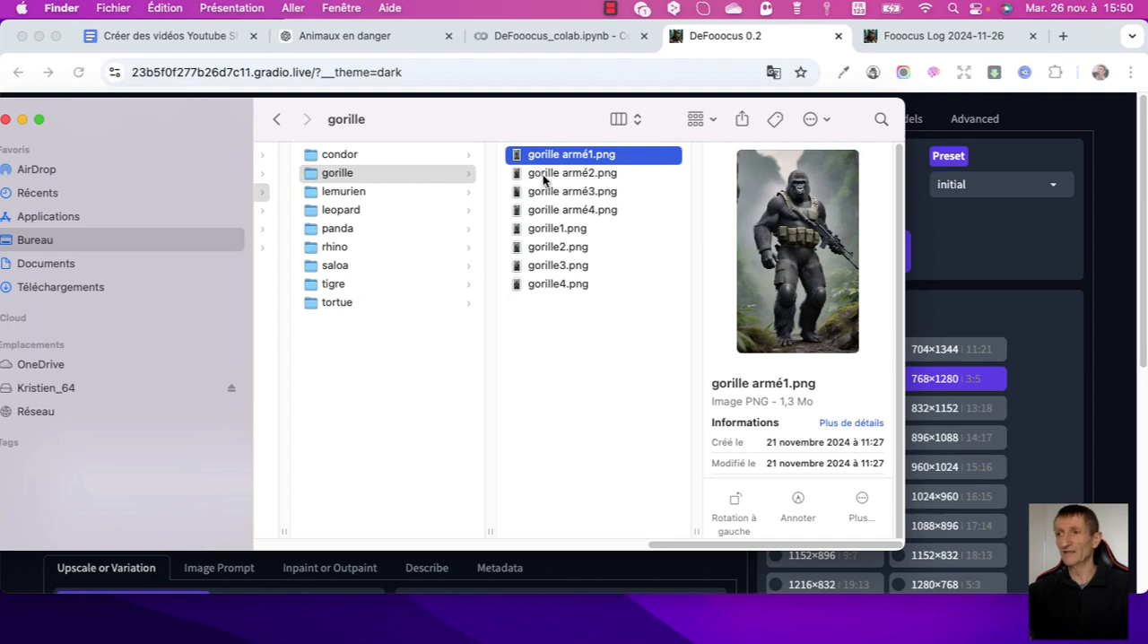
key("Down")
Preview the first image in the lemurien and leopard folders, and close the Finder window.
key("Left")
key("Down")
key("Right")
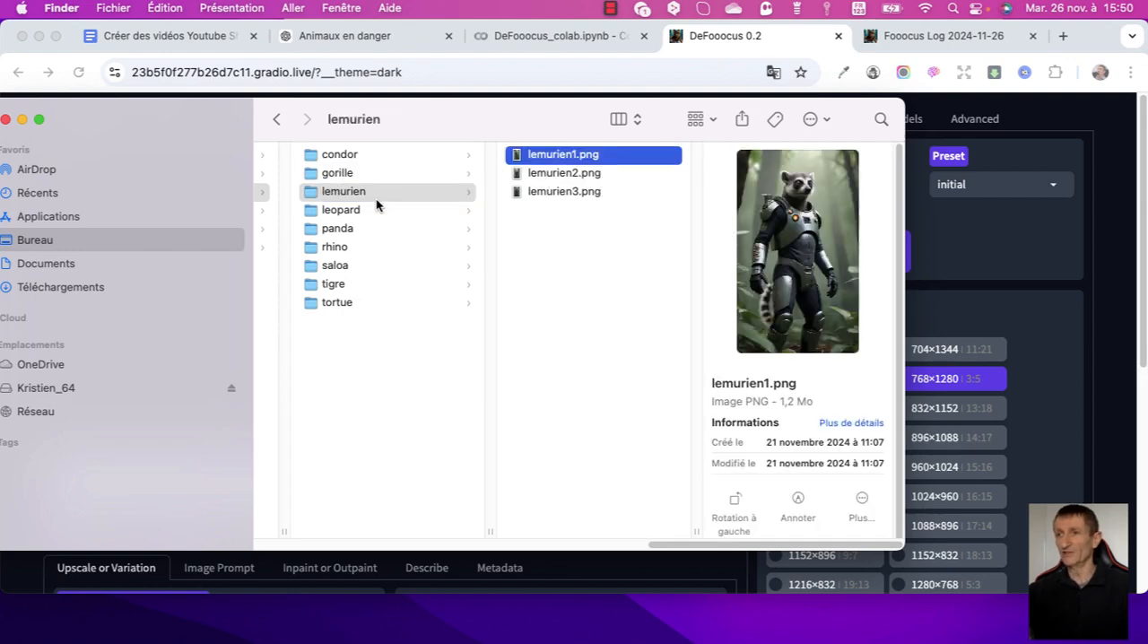
key("Left")
key("Down")
key("Right")
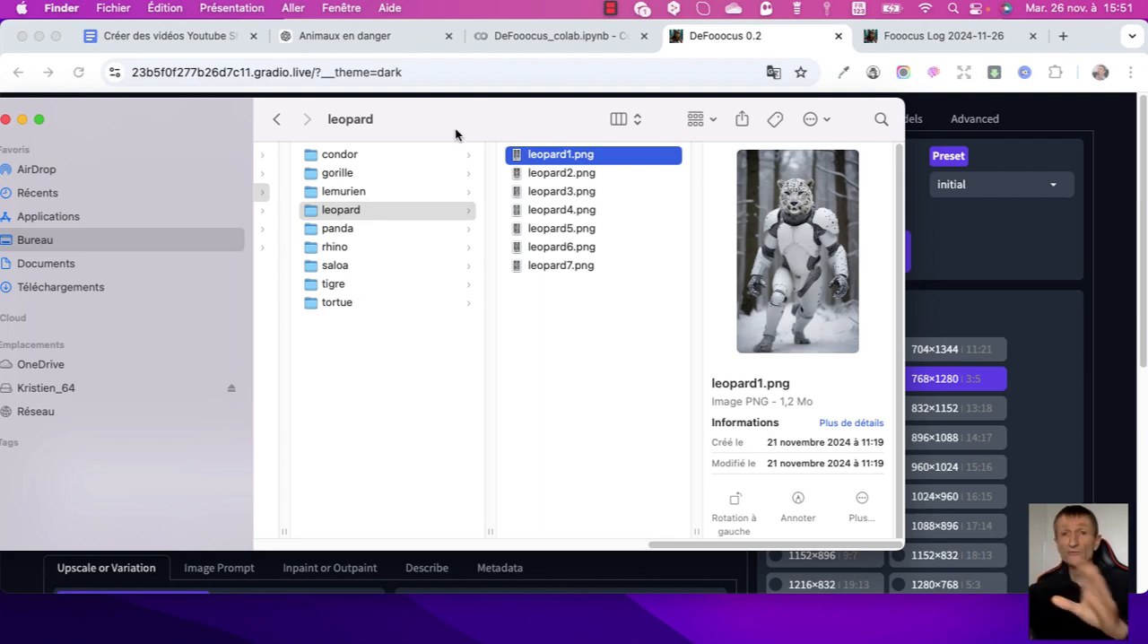
left_click_drag(468, 122, 565, 82)
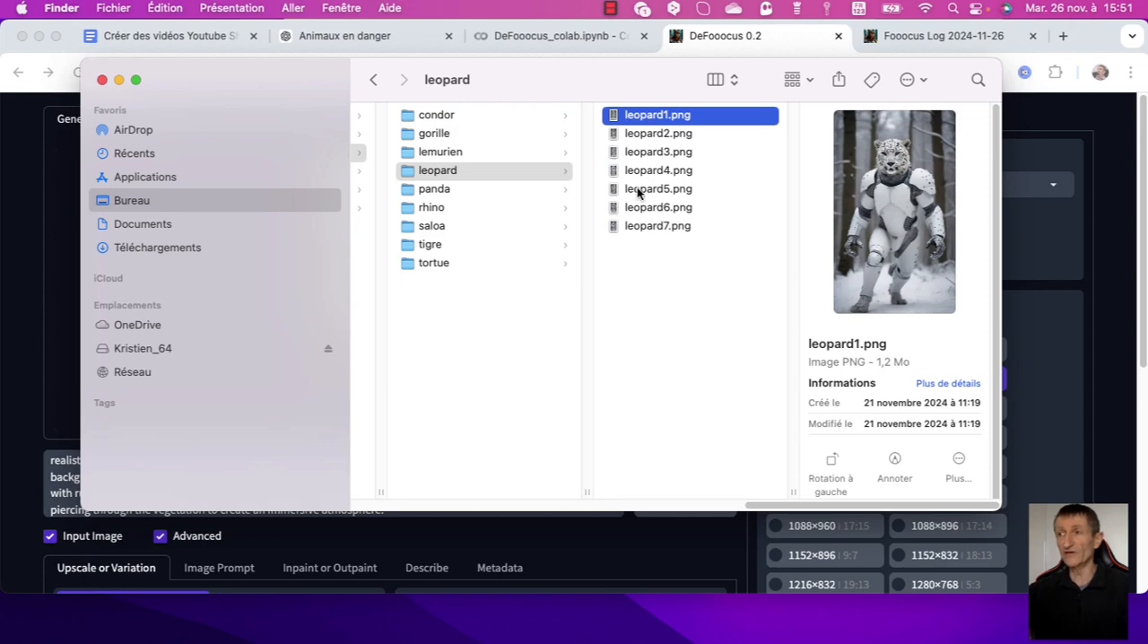
key("super+w")
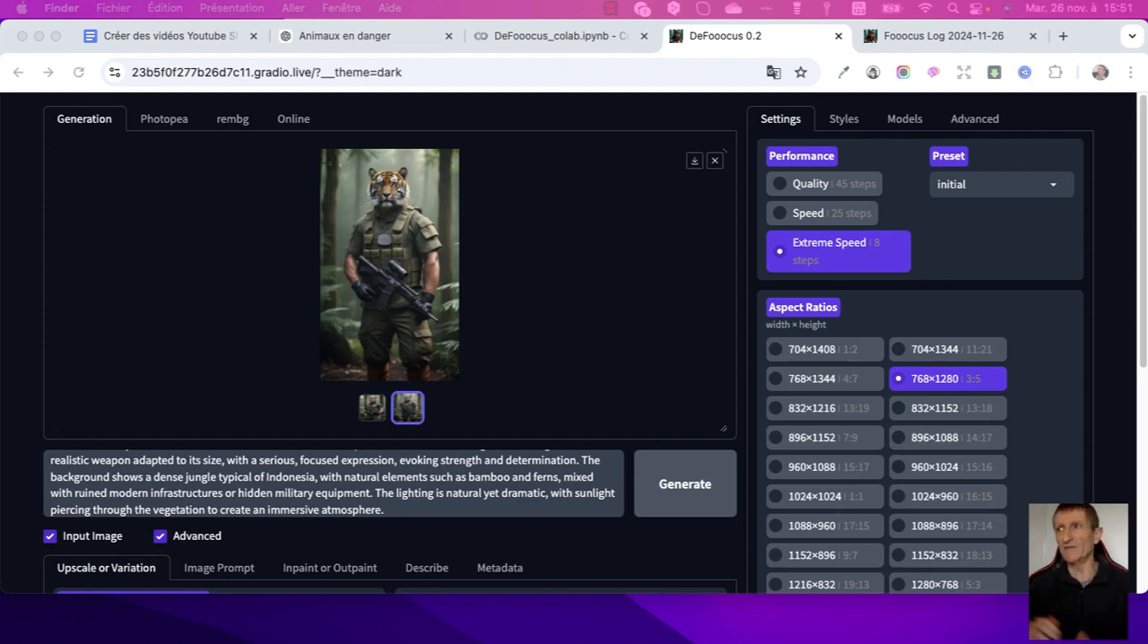
Open krea.ai in a new tab and enhance the white armoured leopard image at 2x upscaling.
left_click(1063, 37)
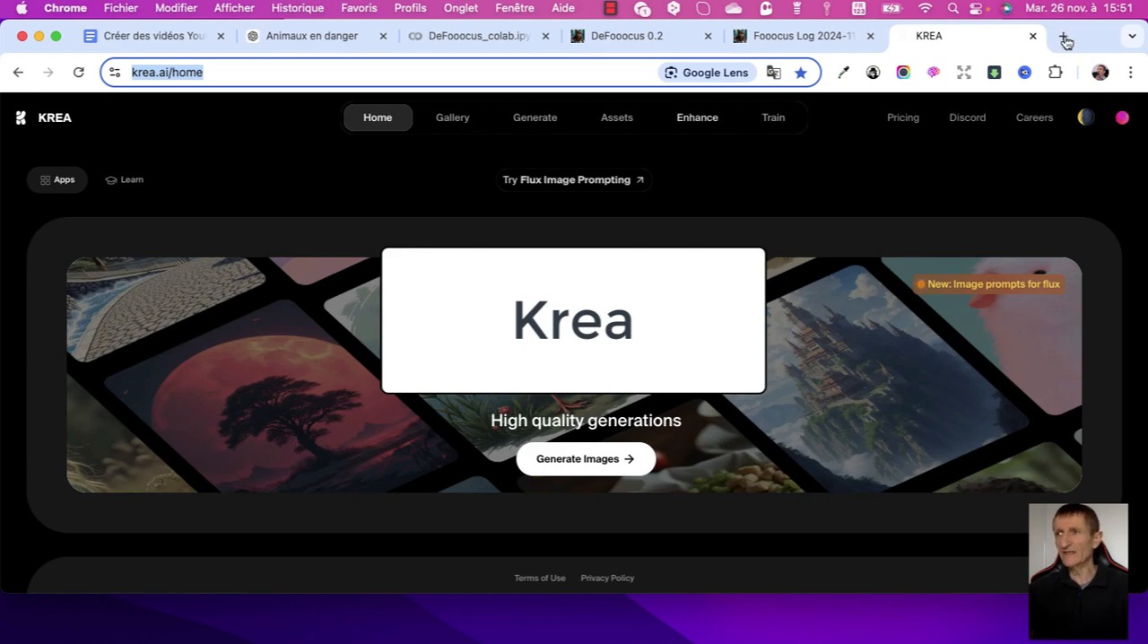
left_click(692, 122)
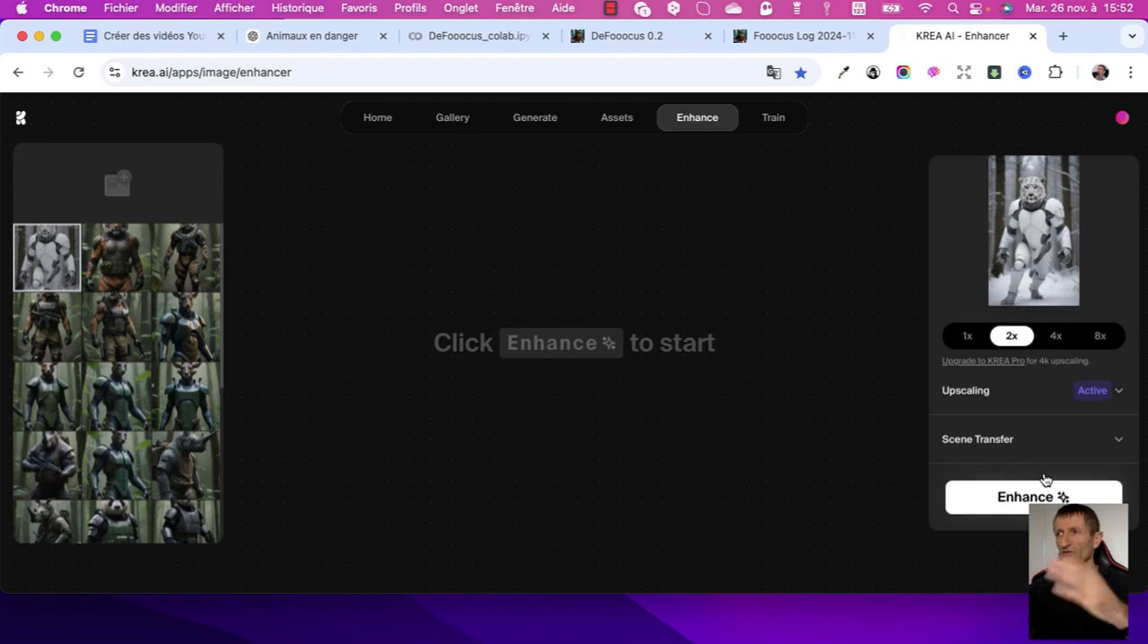
left_click(1046, 485)
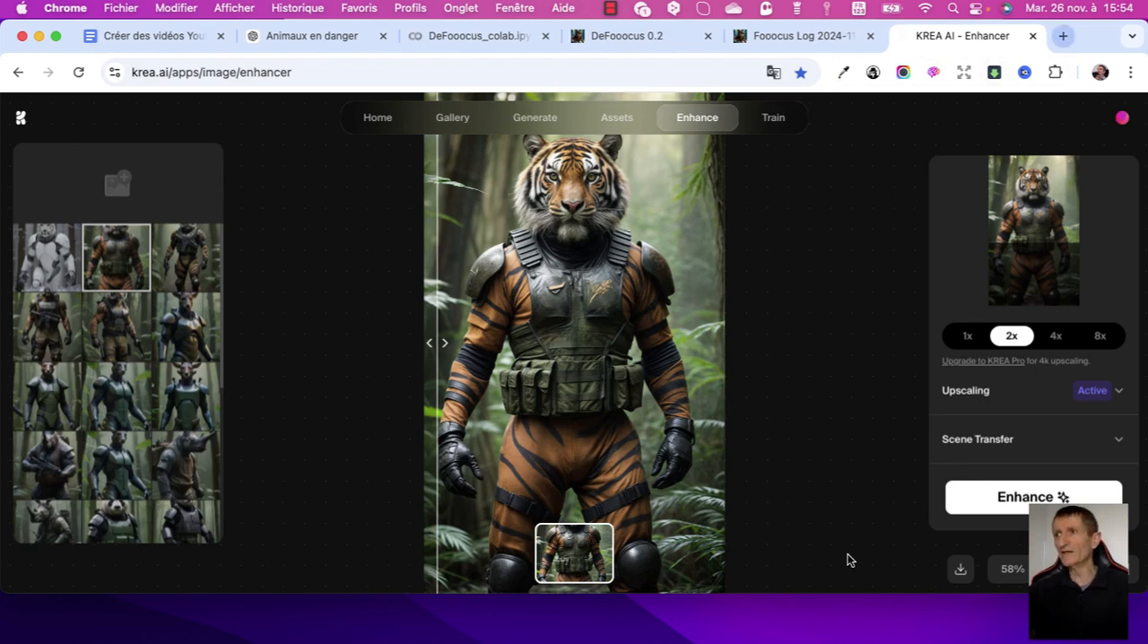
Open Kling AI in a new tab and confirm the Motion Brush paths for the leopard's head and upper body.
key("super+t")
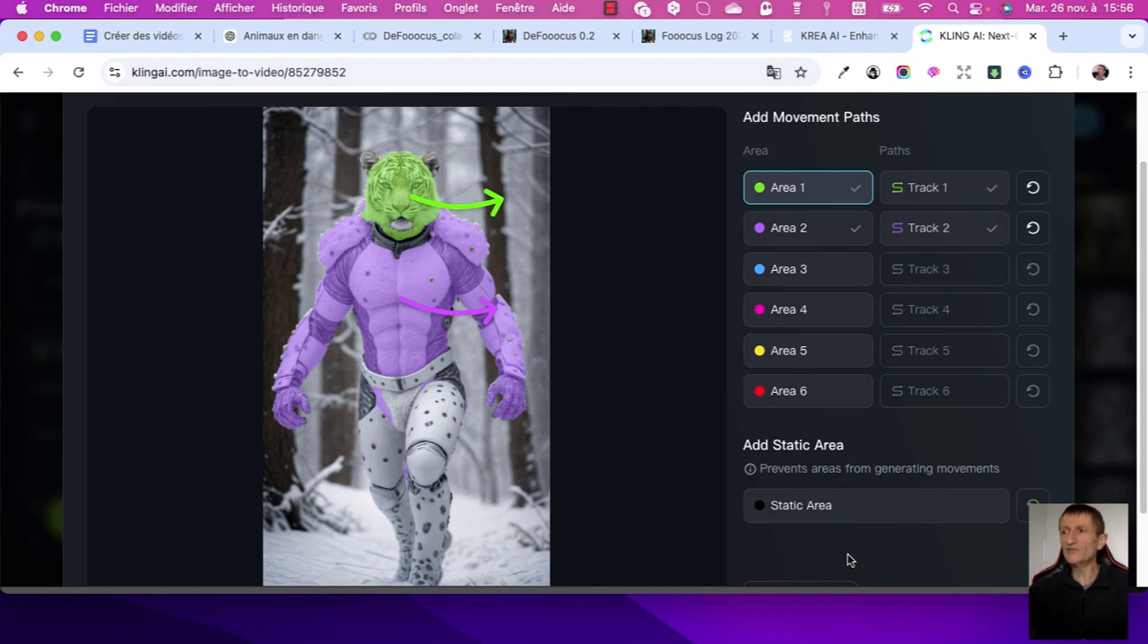
scroll(849, 560, "down", 2)
left_click(868, 554)
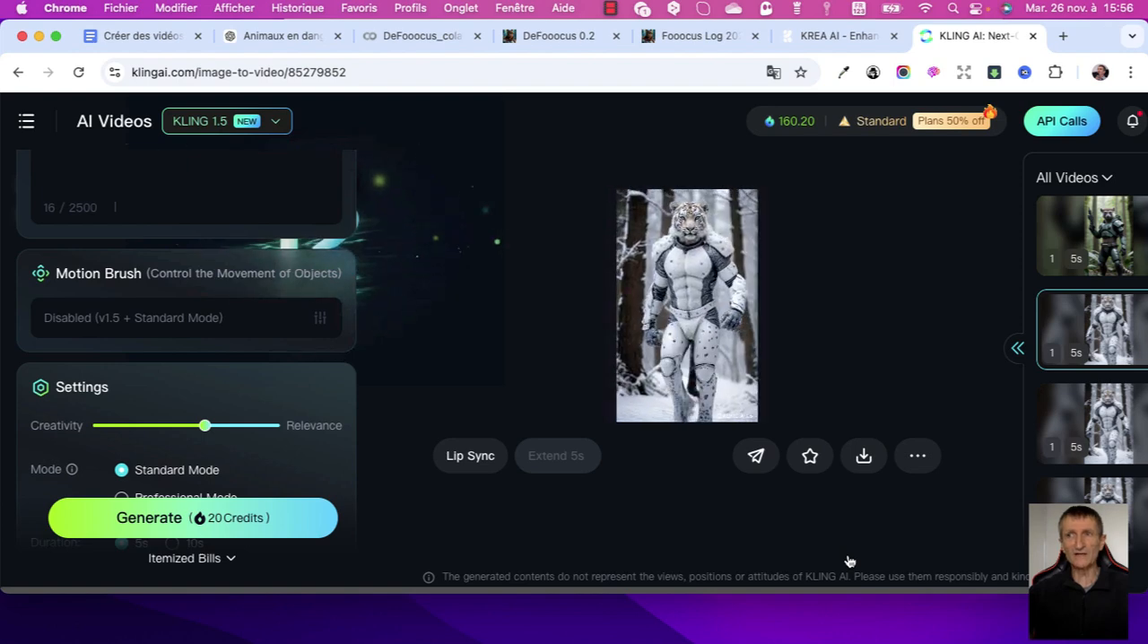
Switch the video model to KLING 1.0 to check Motion Brush availability, and set it back to KLING 1.5.
left_click(227, 121)
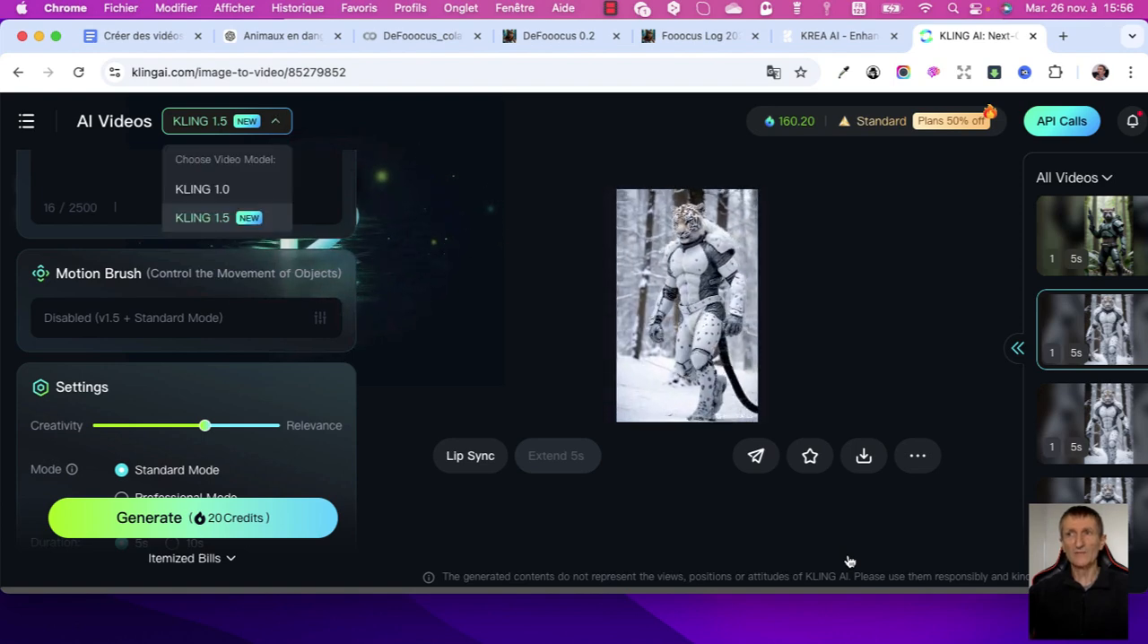
left_click(227, 190)
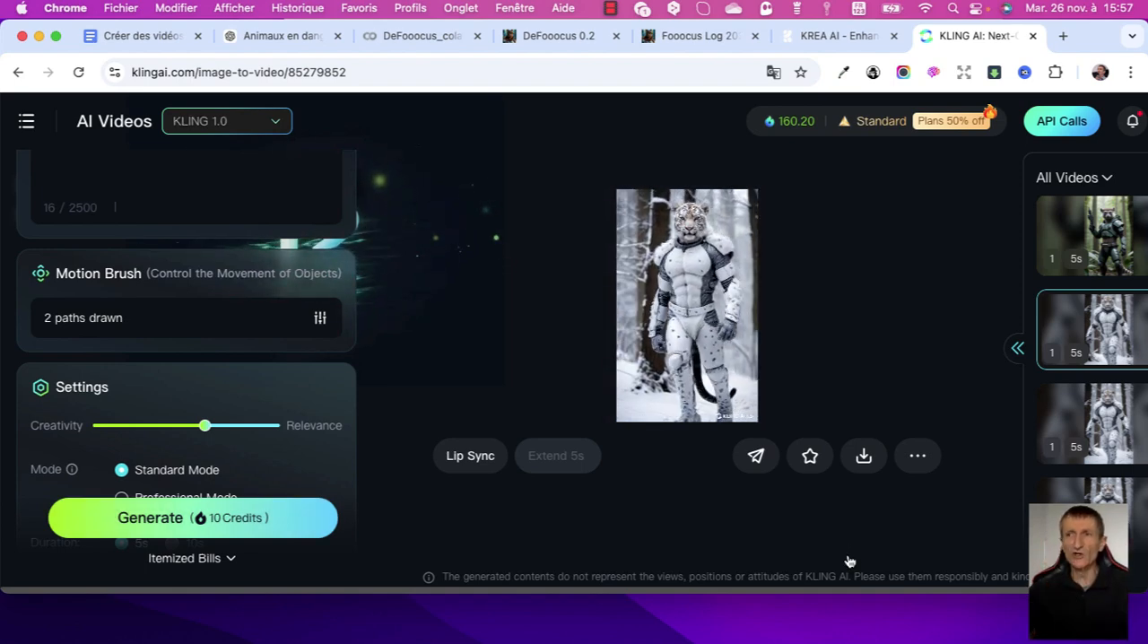
left_click(227, 121)
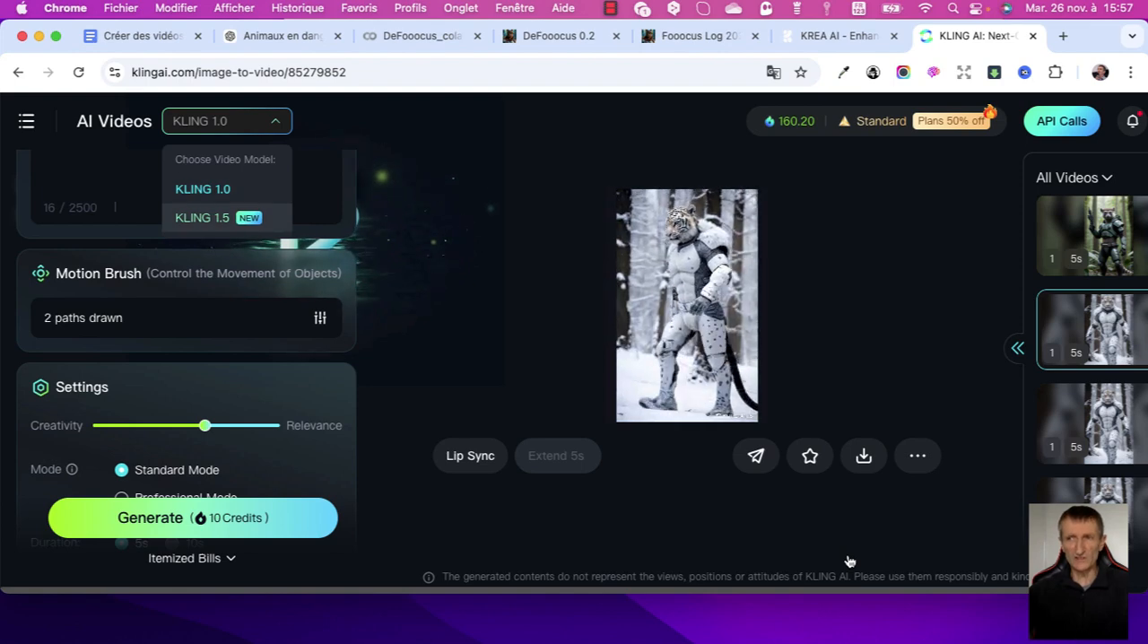
left_click(201, 218)
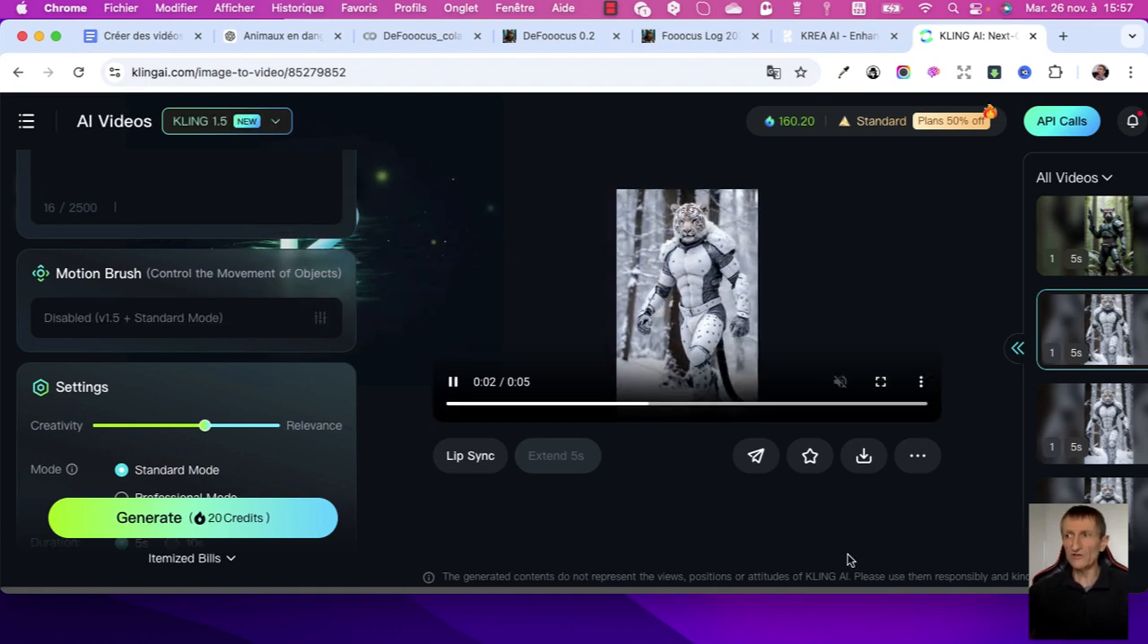
Open the third clip in the list of generated videos and look through the other leopard clips.
left_click(1091, 423)
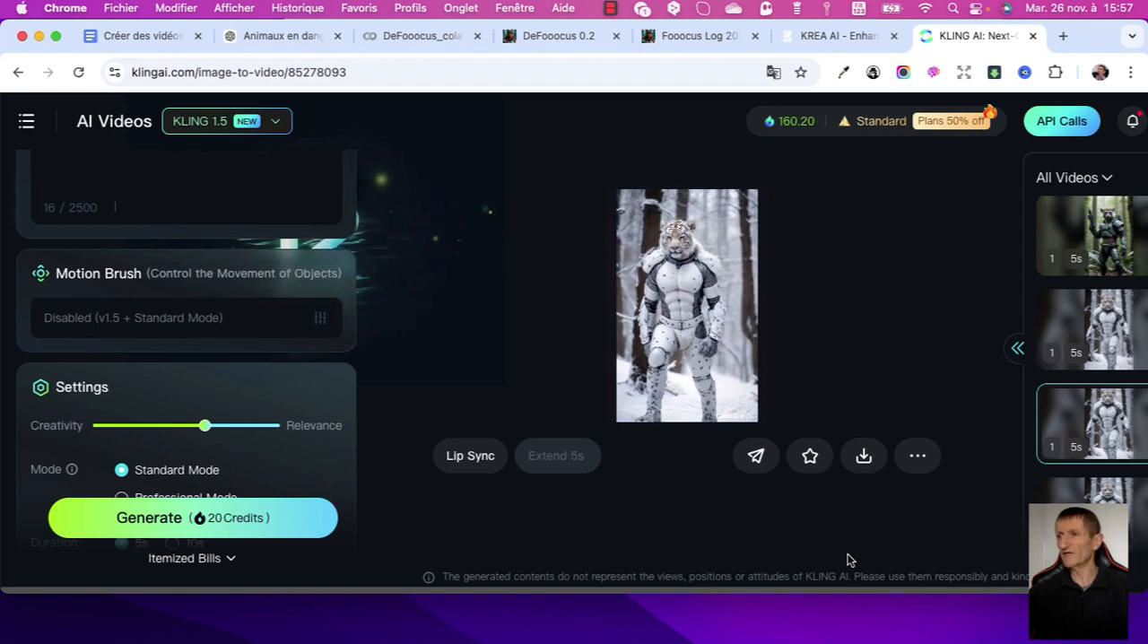
scroll(1092, 341, "down", 1)
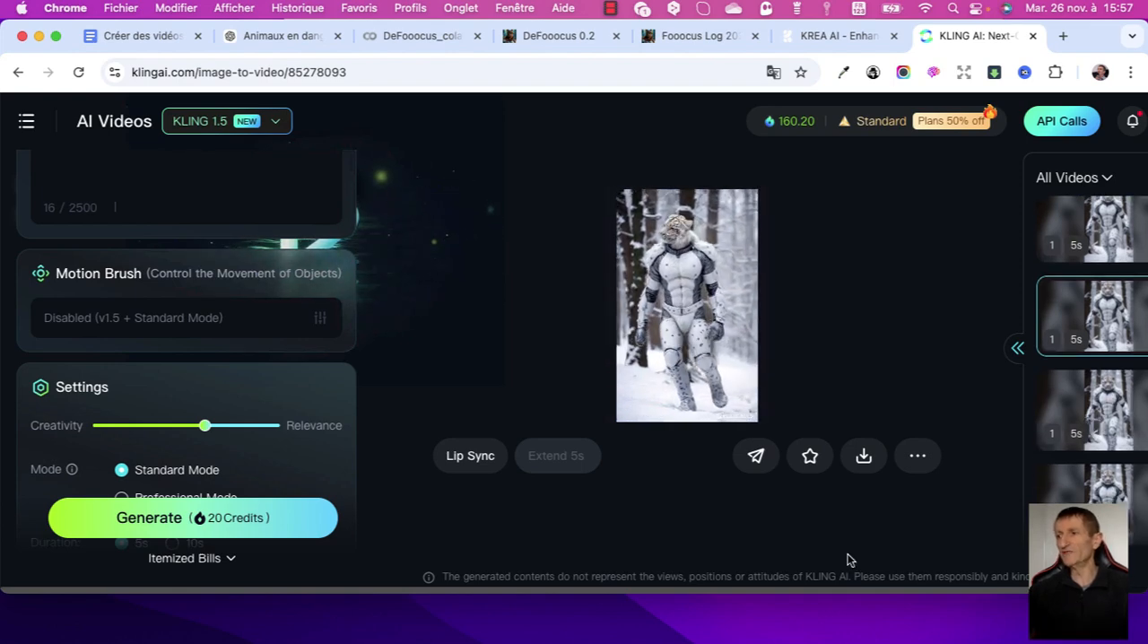
scroll(1092, 340, "down", 2)
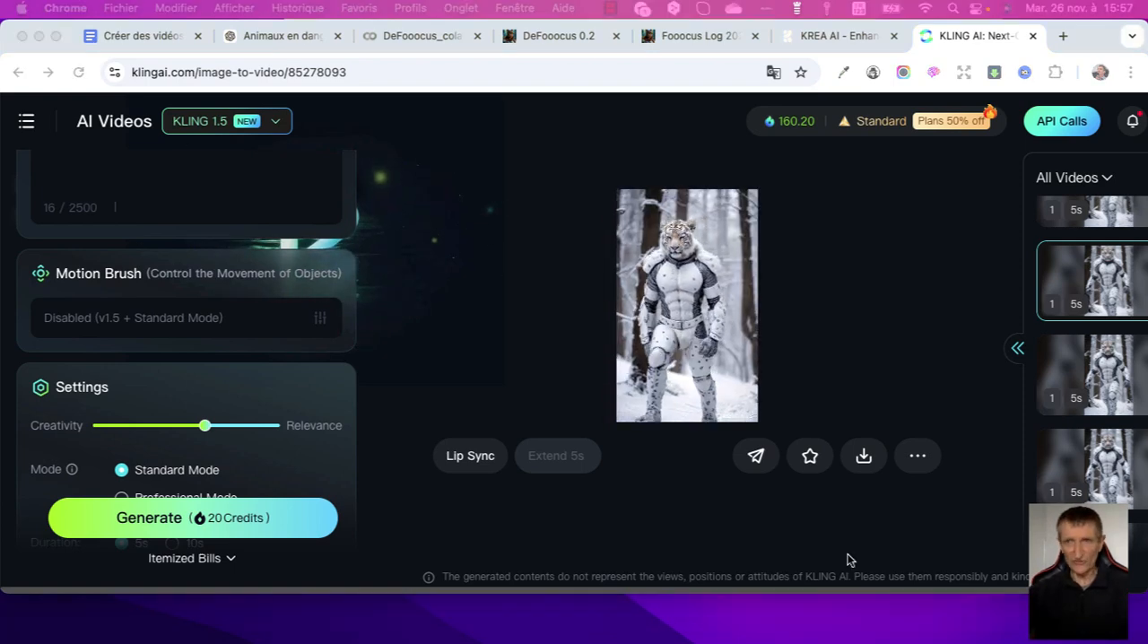
Bring up the images animées folder in Finder and preview its condor and gorilla video clips.
left_click_drag(0, 166, 565, 121)
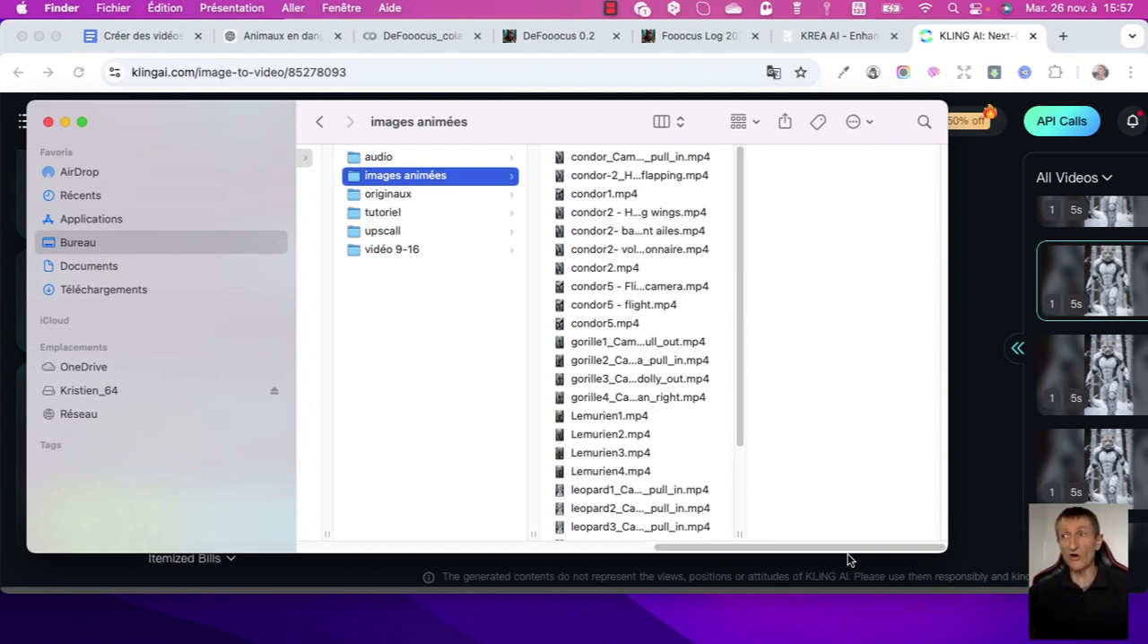
key("Right")
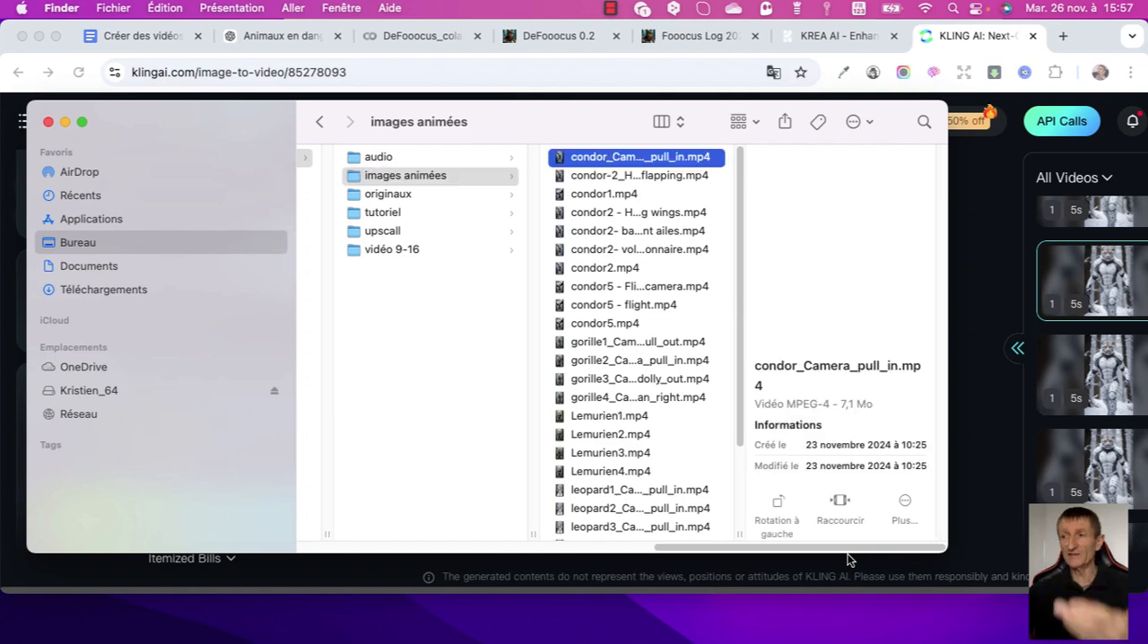
key("Down")
key("Down")
key("Down")
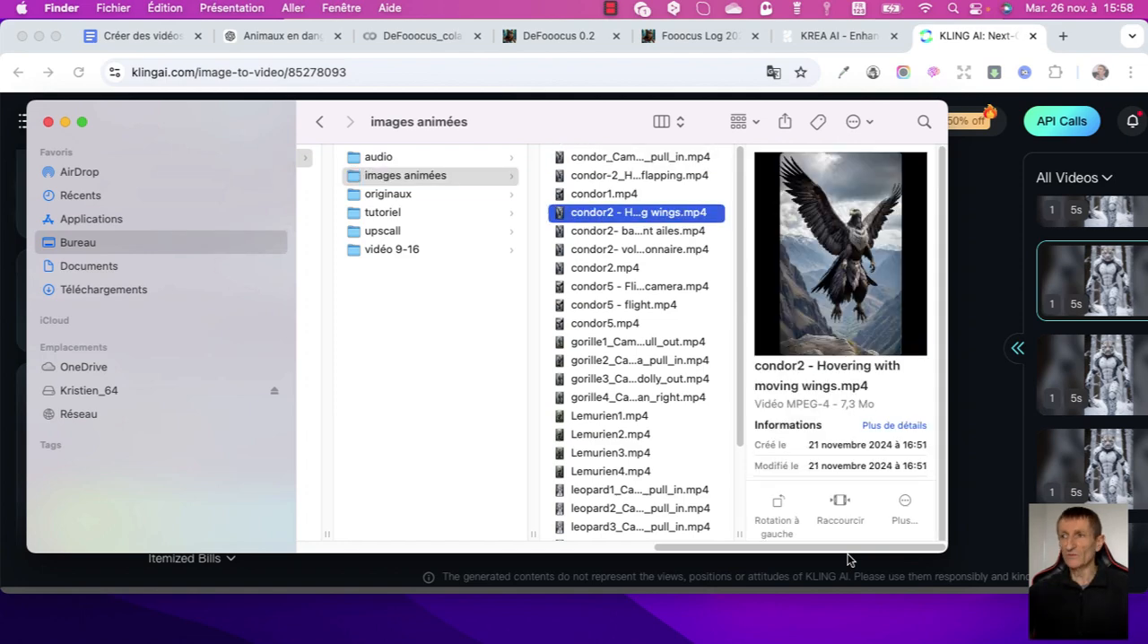
key("Down")
key("Down")
key("Down")
key("Down")
key("Down")
key("Down")
key("Down")
key("Down")
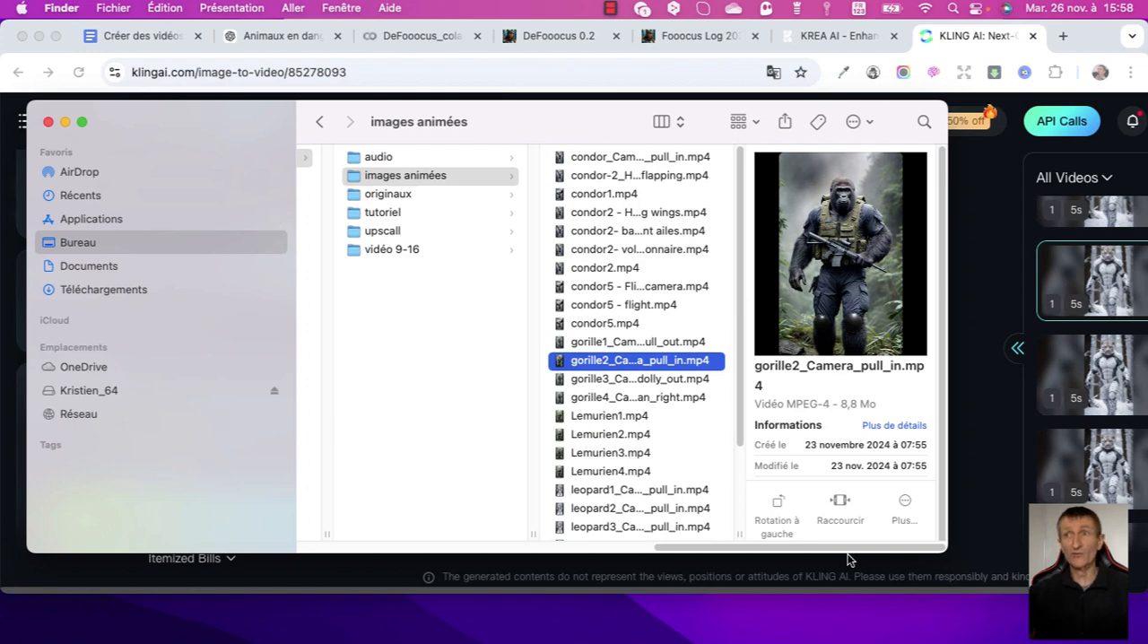
Return to the Google Docs plan and check off Prompts 1 to 5 under Étape 4.
key("super+Tab")
key("super+1")
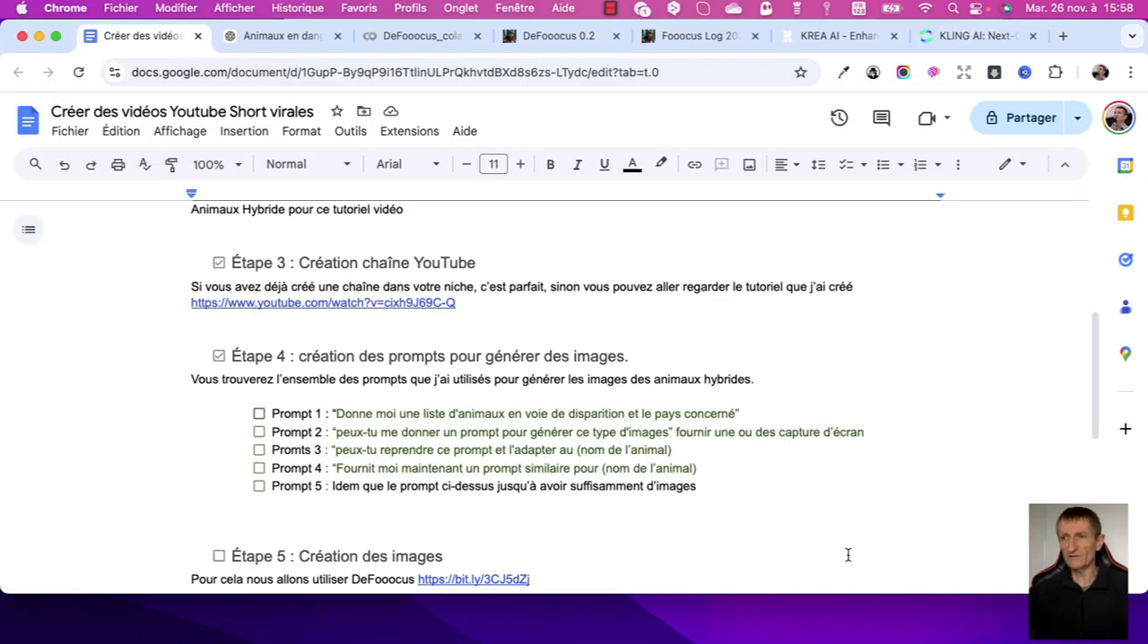
left_click(259, 414)
scroll(848, 558, "down", 1)
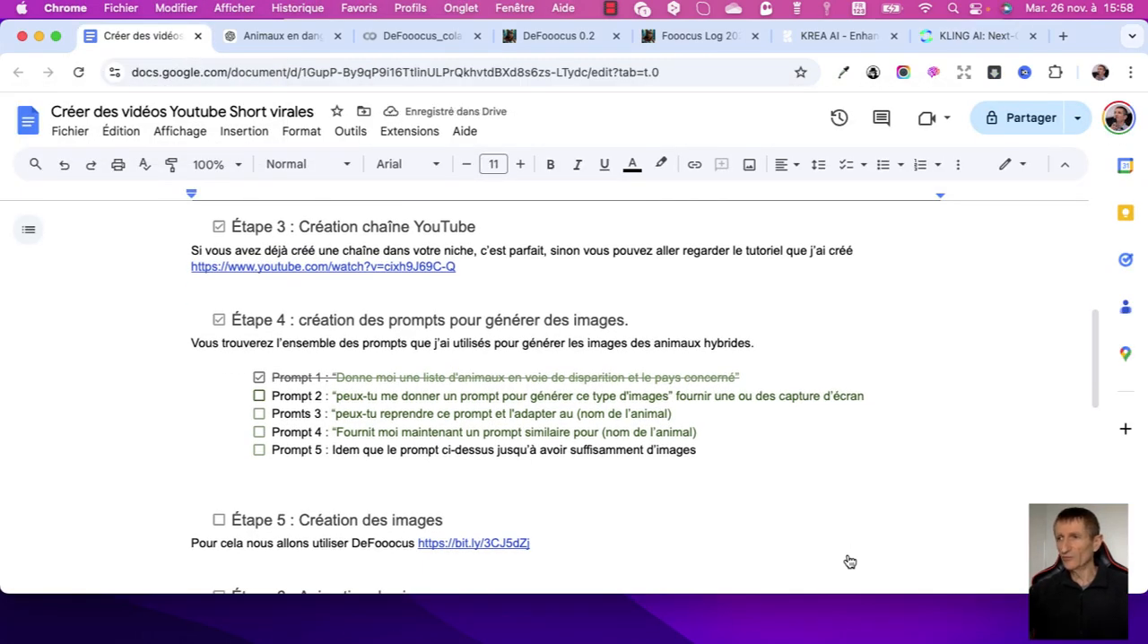
left_click(259, 396)
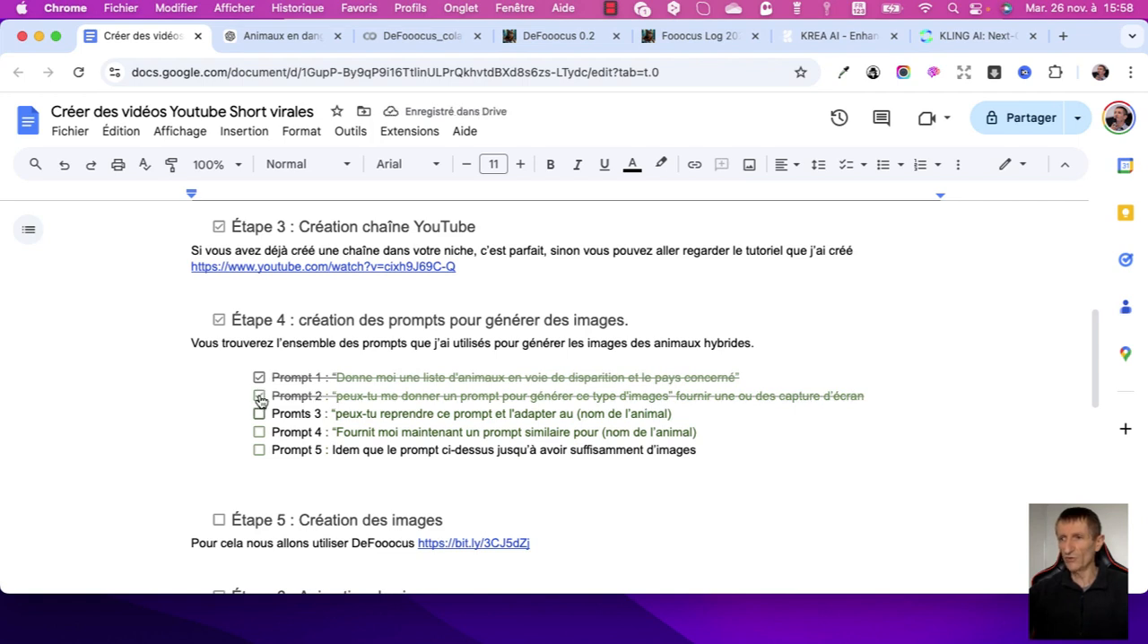
left_click(259, 415)
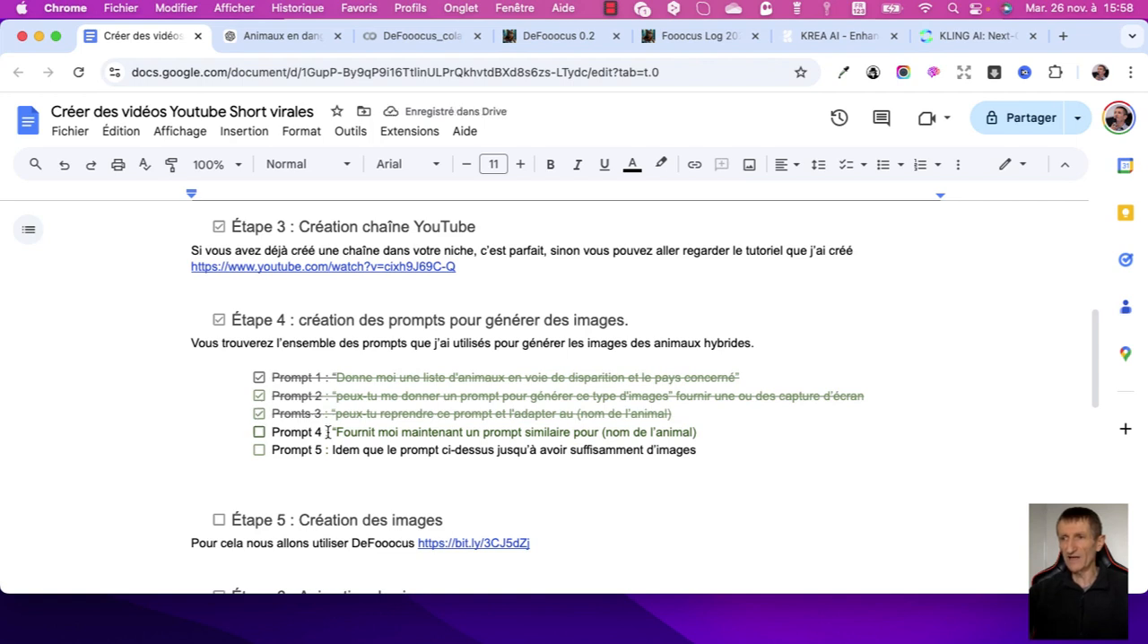
left_click(260, 433)
scroll(329, 432, "down", 1)
left_click(259, 437)
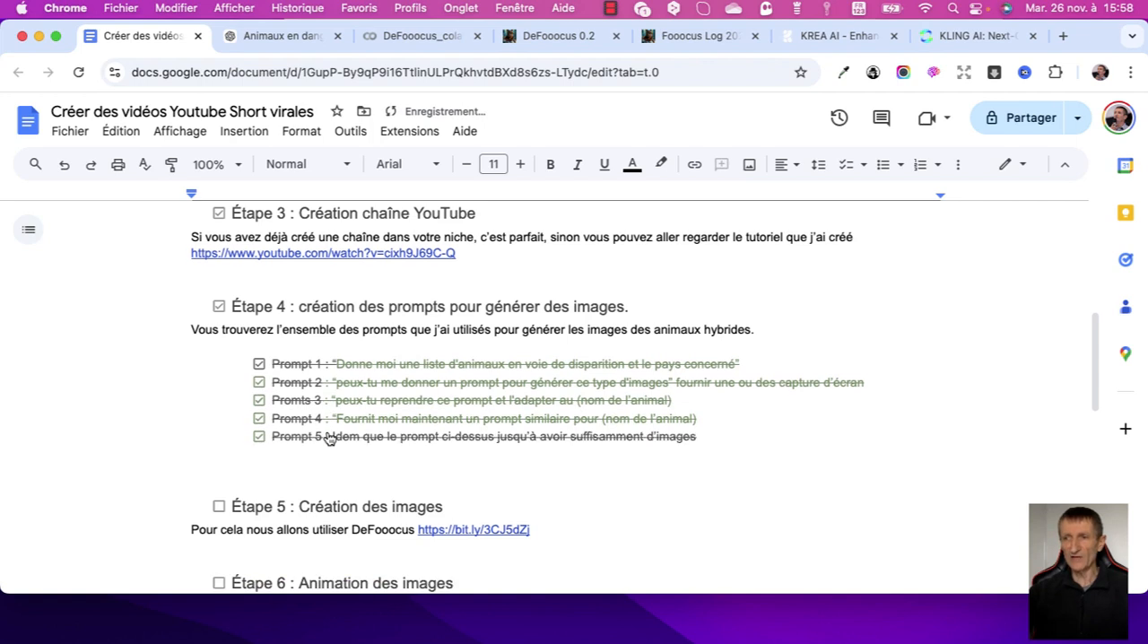
Check off Étape 5 (Création des images) and Étape 6 (Animation des images) in the plan.
scroll(379, 480, "down", 2)
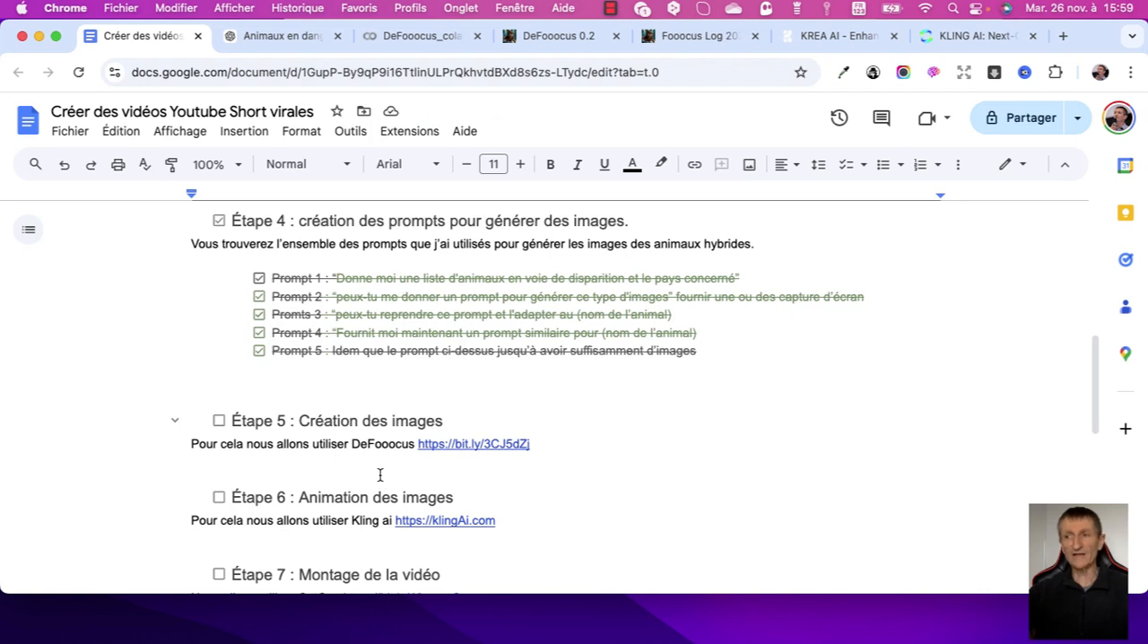
left_click(219, 421)
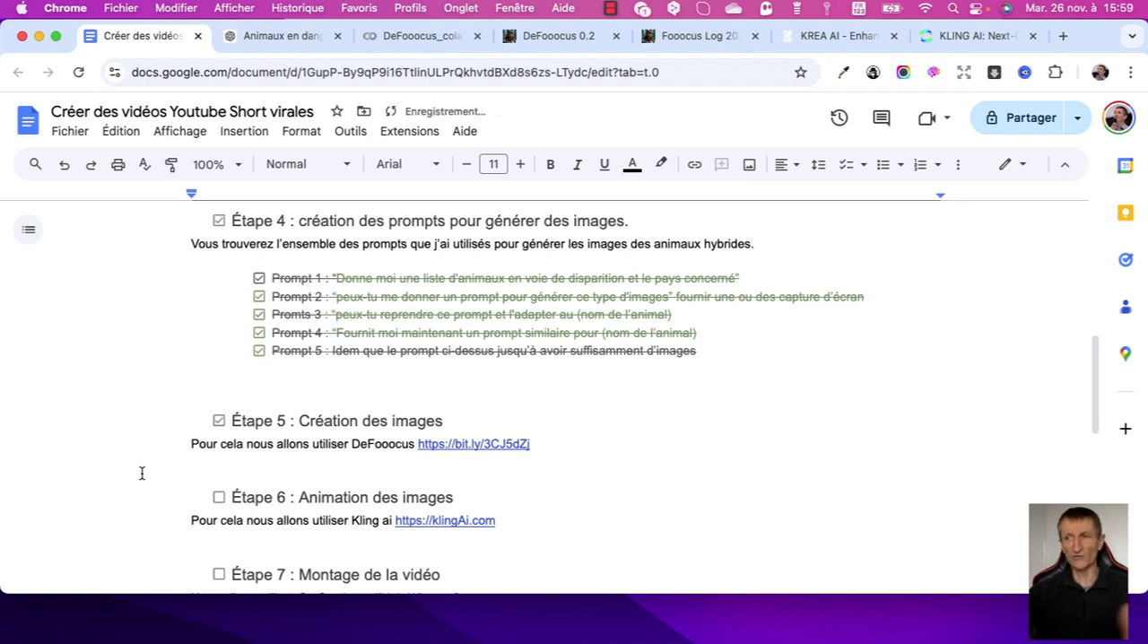
scroll(140, 474, "down", 2)
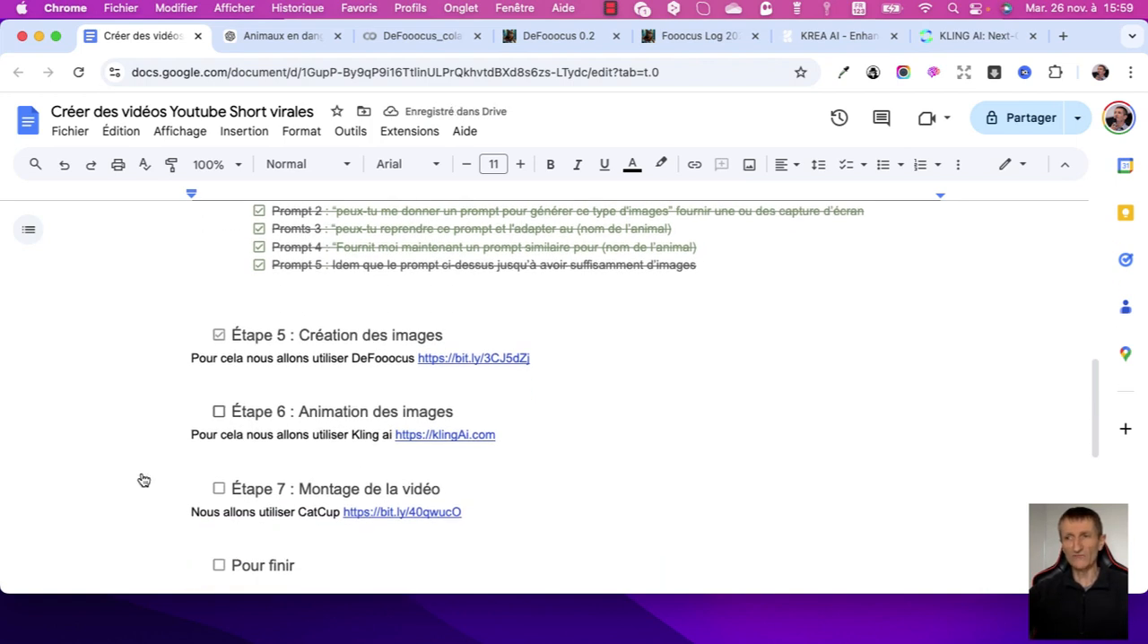
left_click(219, 411)
scroll(120, 405, "down", 2)
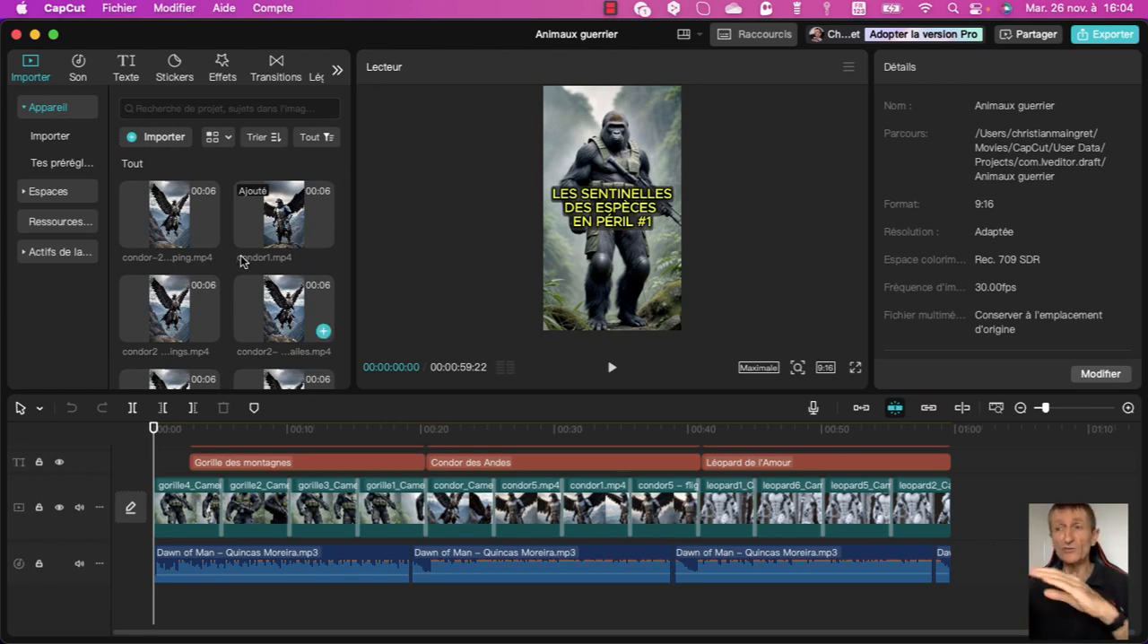
Try moving the gorille2 clip out of its place in the main video track, and undo the move.
scroll(269, 300, "down", 2)
scroll(269, 305, "down", 5)
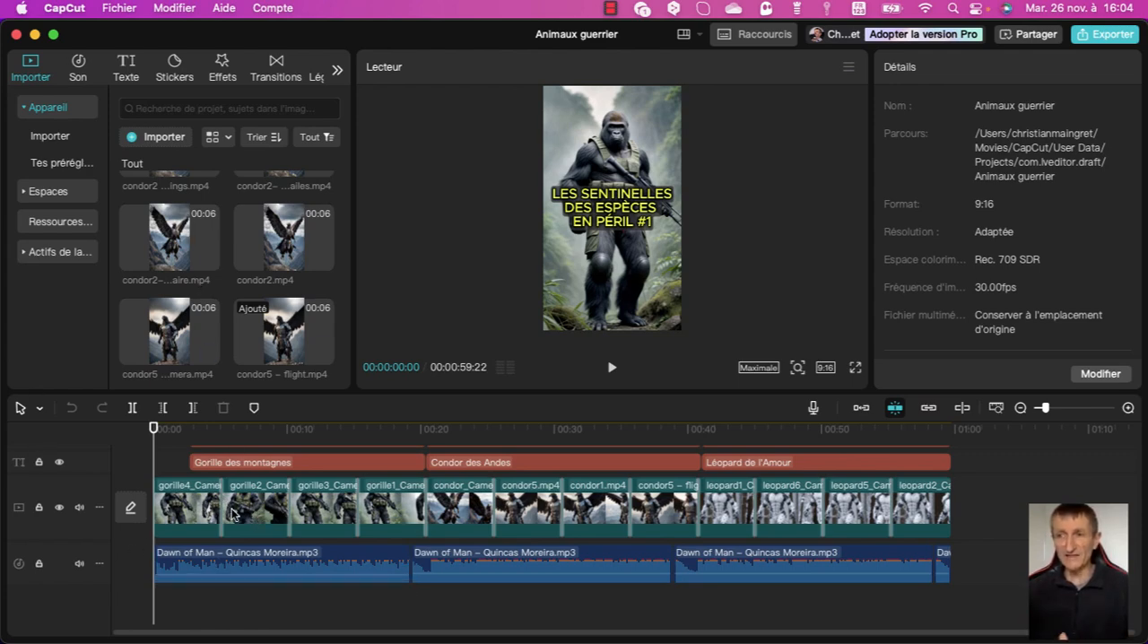
left_click_drag(232, 513, 264, 503)
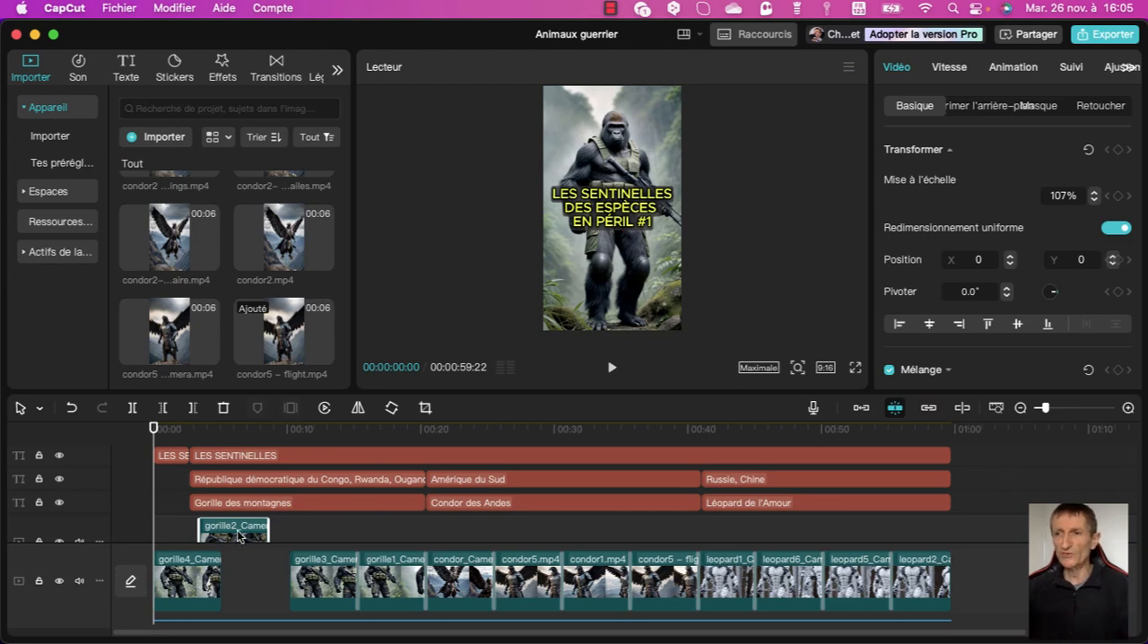
left_click_drag(240, 537, 253, 570)
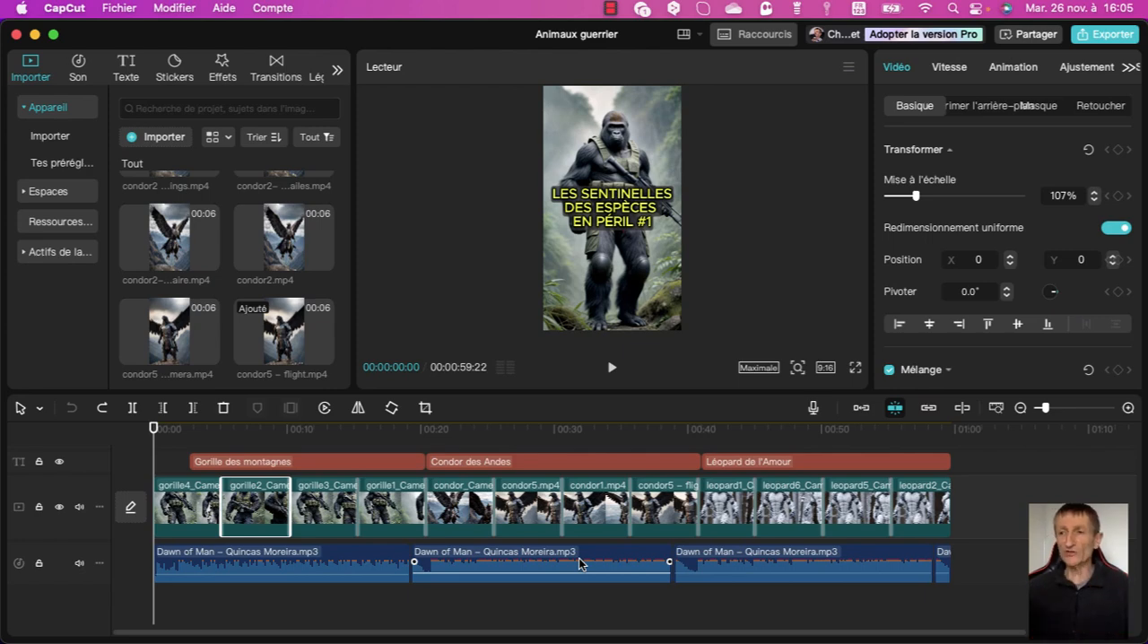
Inspect the transition between the last gorilla clip and the first condor clip, and search the transitions for "fondu enchaîné".
left_click(425, 507)
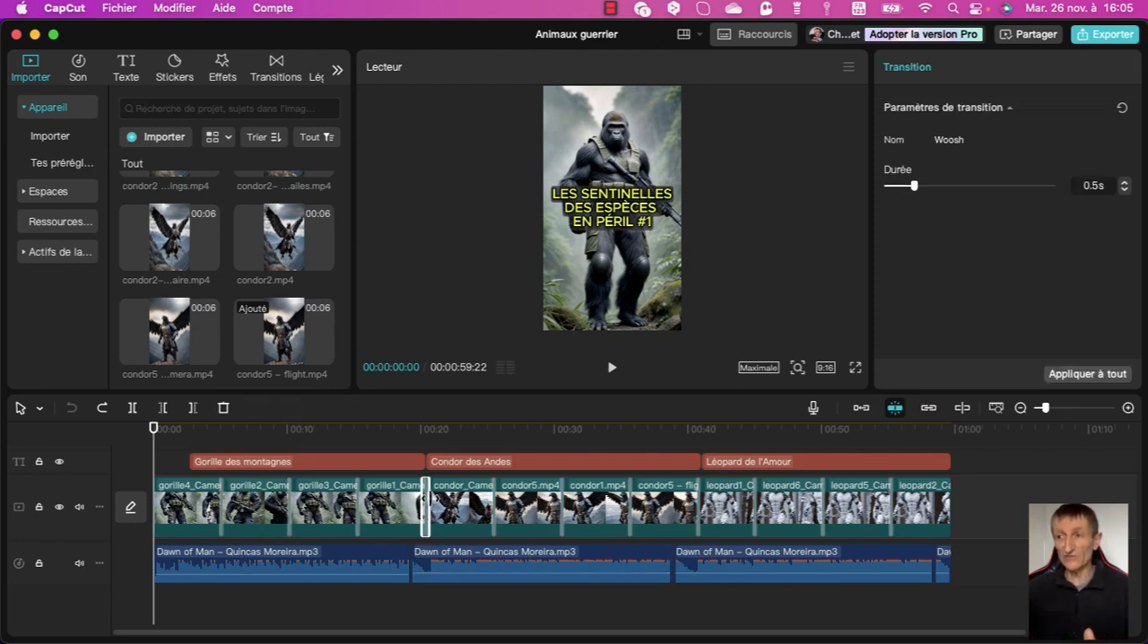
left_click(277, 67)
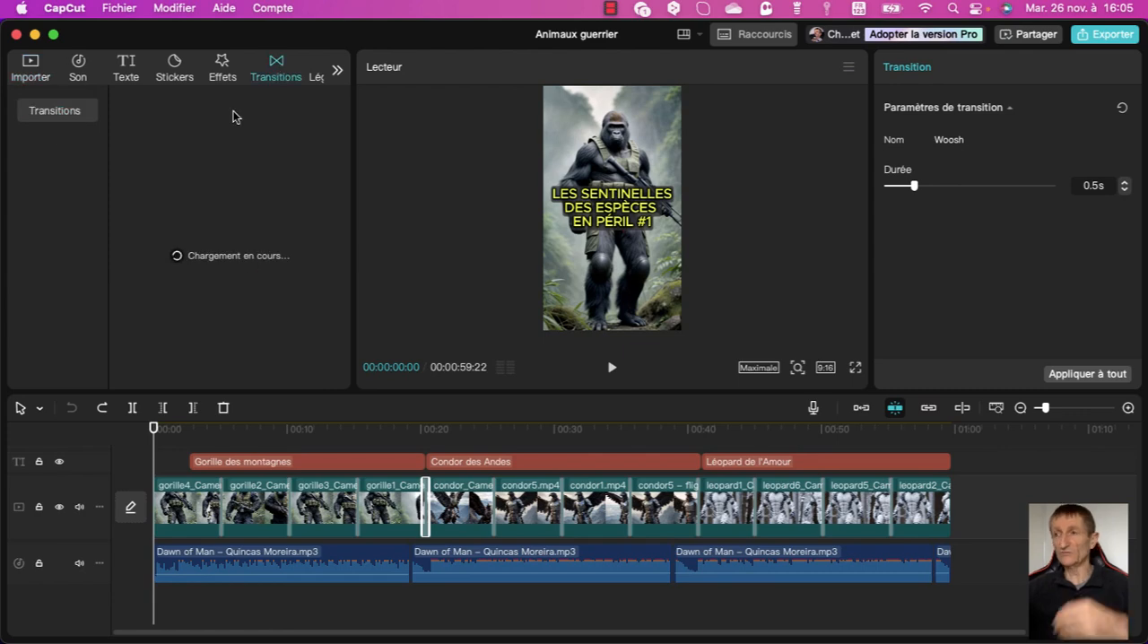
left_click(194, 106)
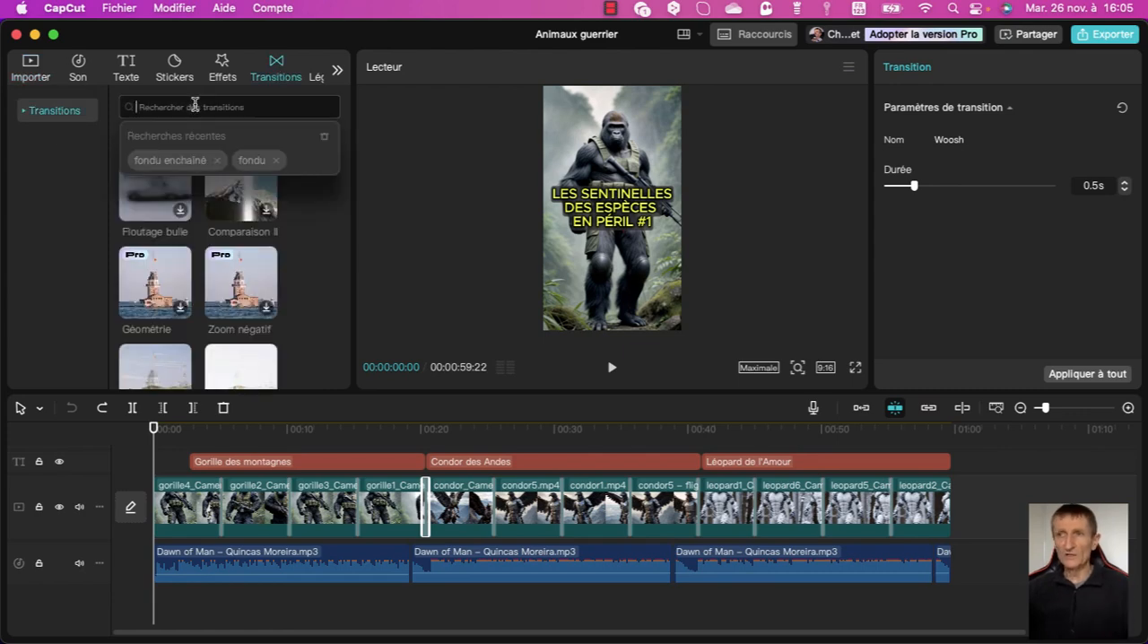
type("fondu e")
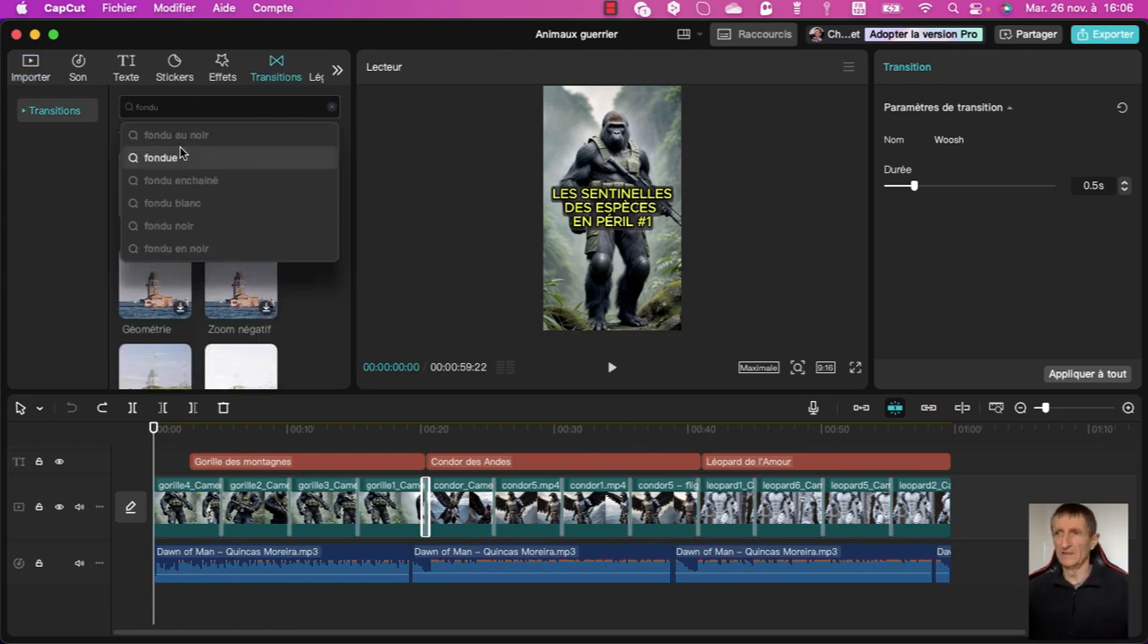
left_click(185, 182)
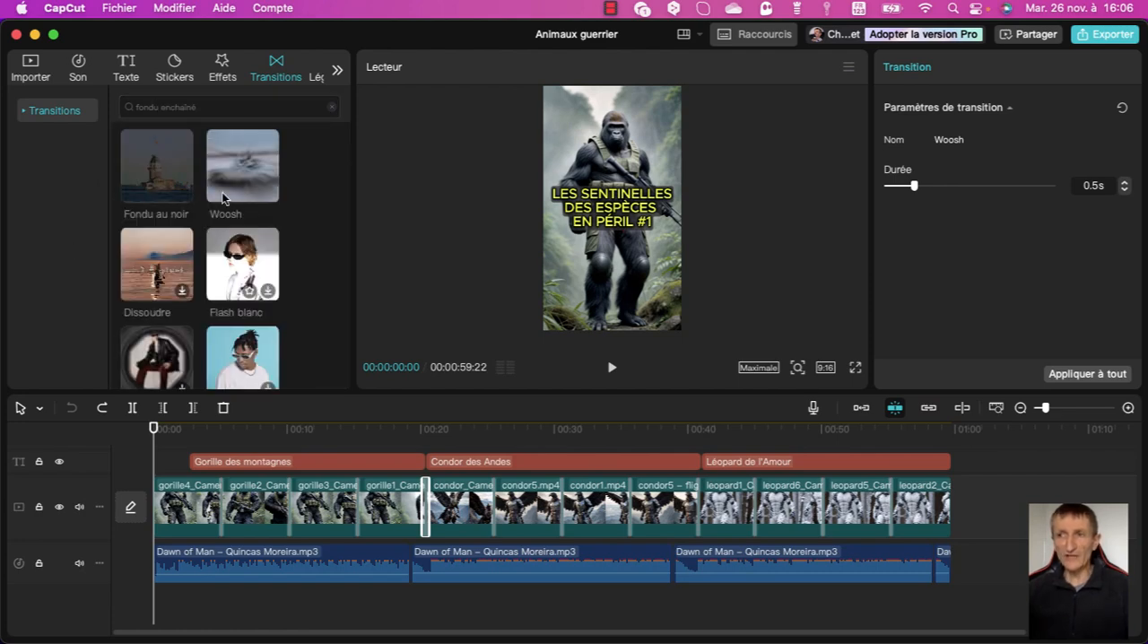
scroll(252, 260, "down", 3)
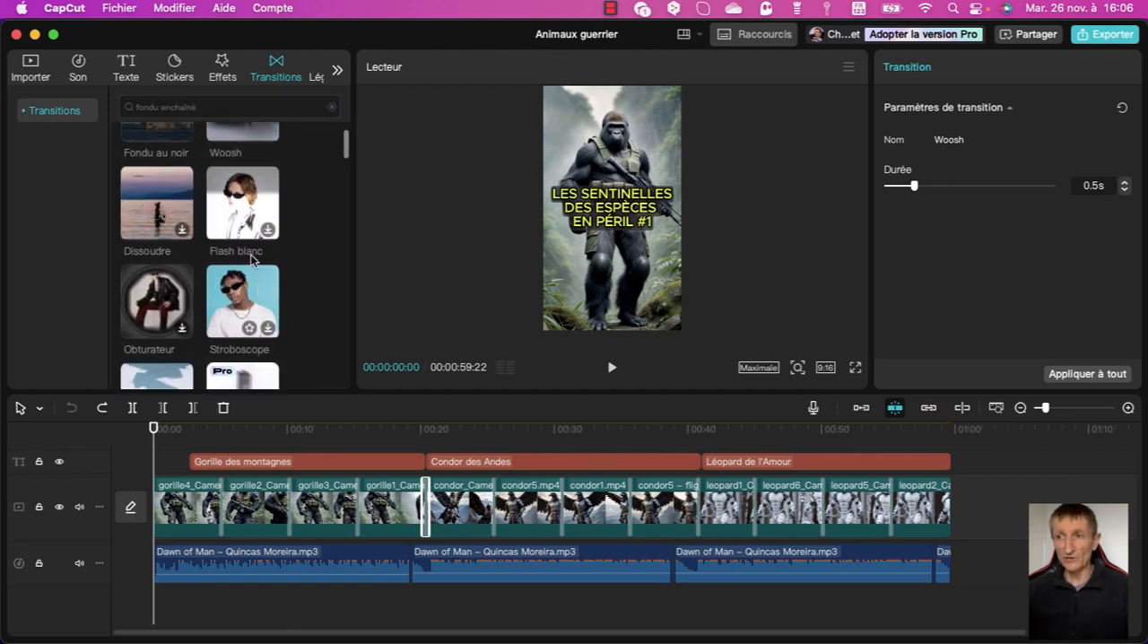
scroll(224, 368, "down", 3)
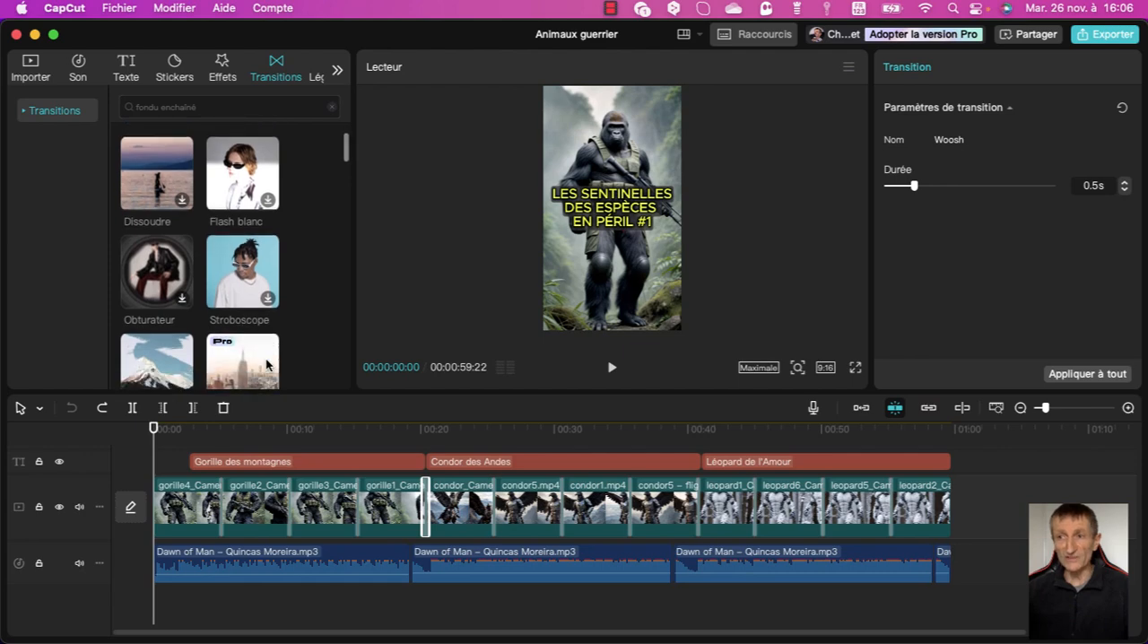
scroll(265, 359, "up", 5)
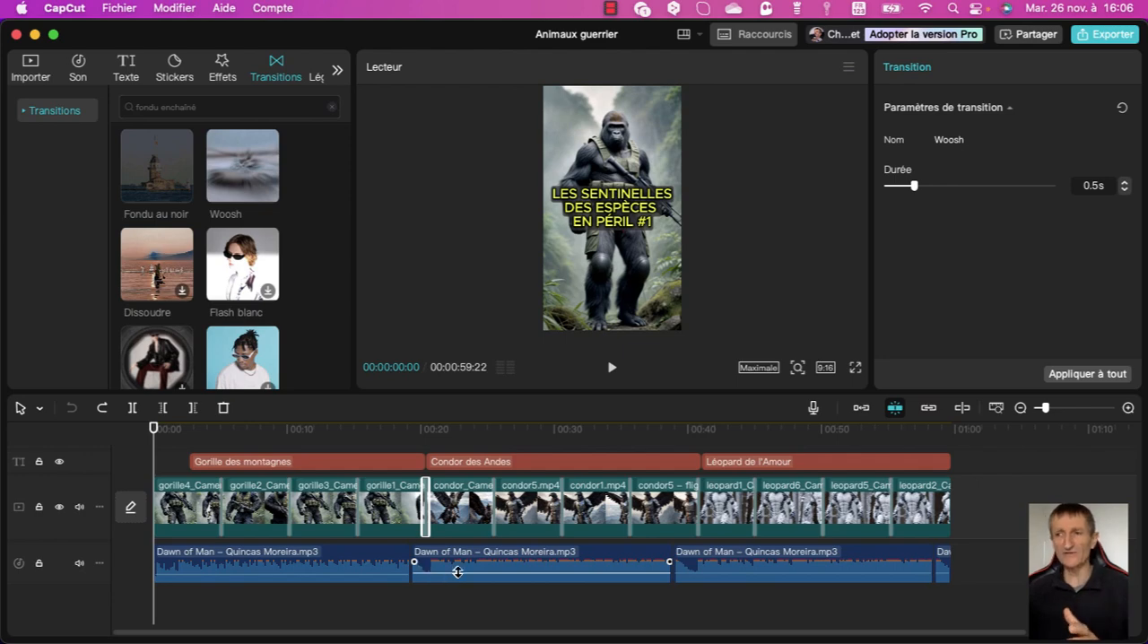
Move the playhead to 00:00:01:20 and open the opening title "LES SENTINELLES DES ESPÈCES EN PÉRIL #1" for text editing.
scroll(422, 529, "up", 3)
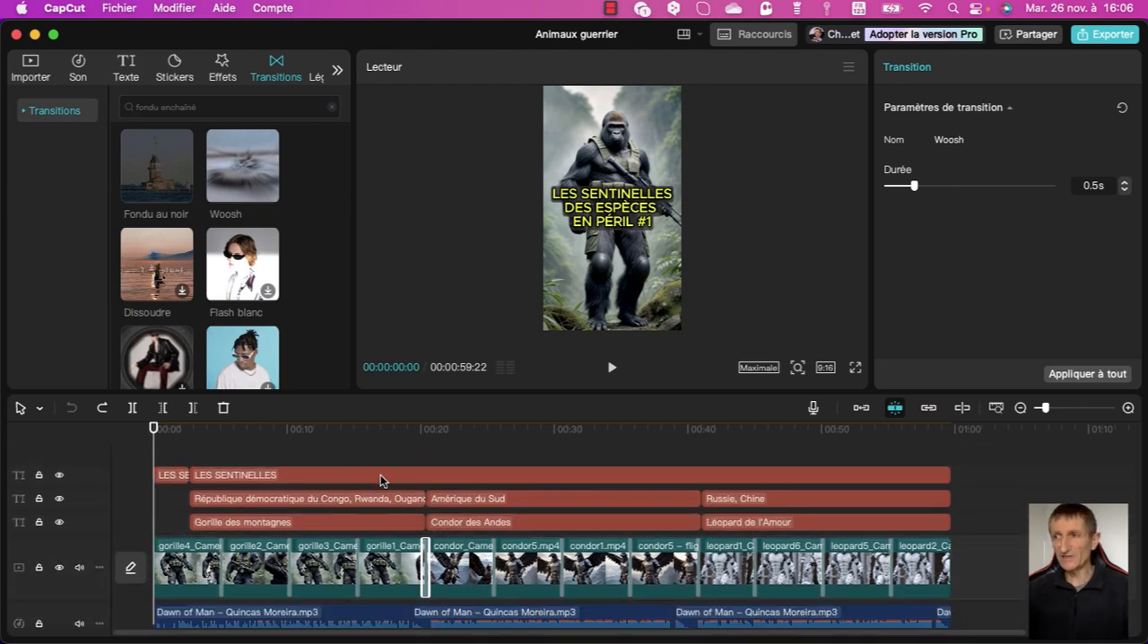
left_click(176, 429)
left_click(127, 71)
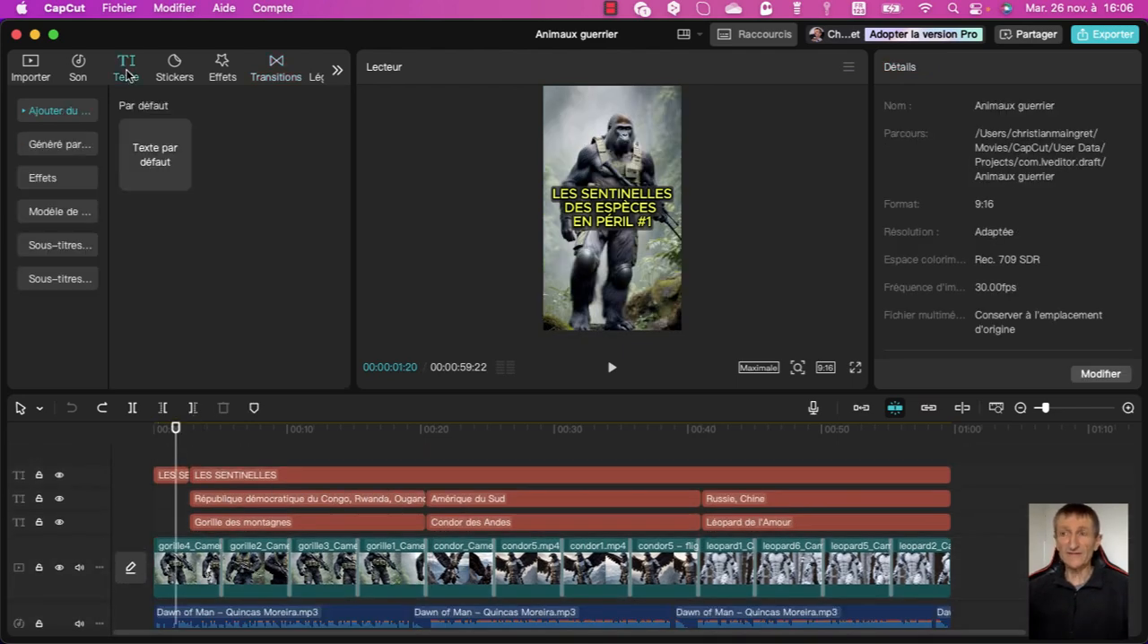
left_click(169, 476)
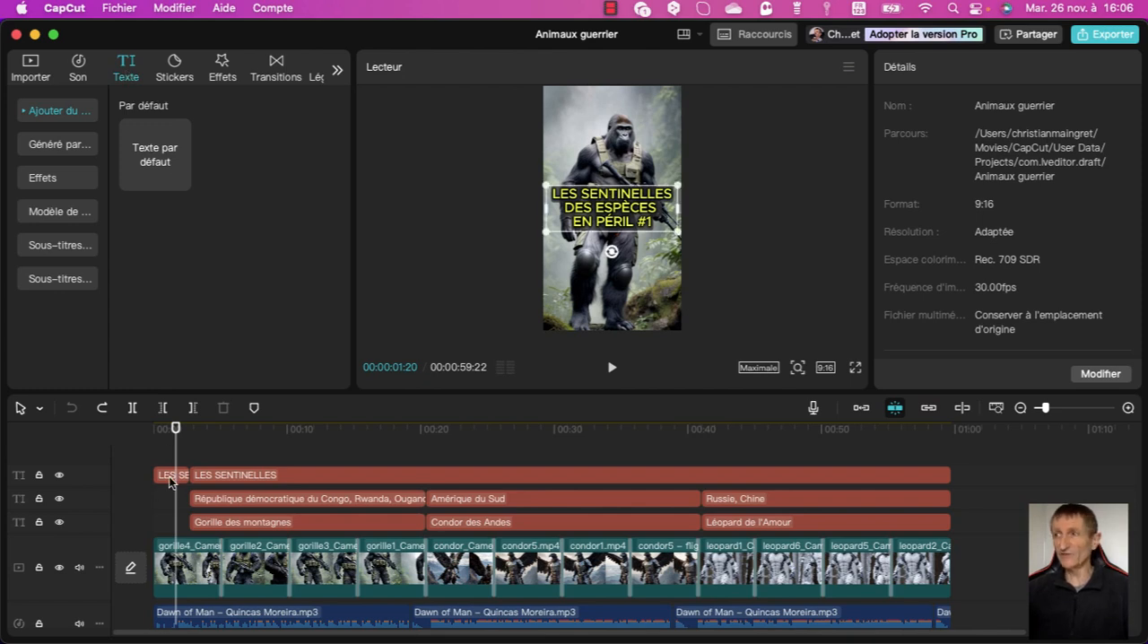
left_click(170, 479)
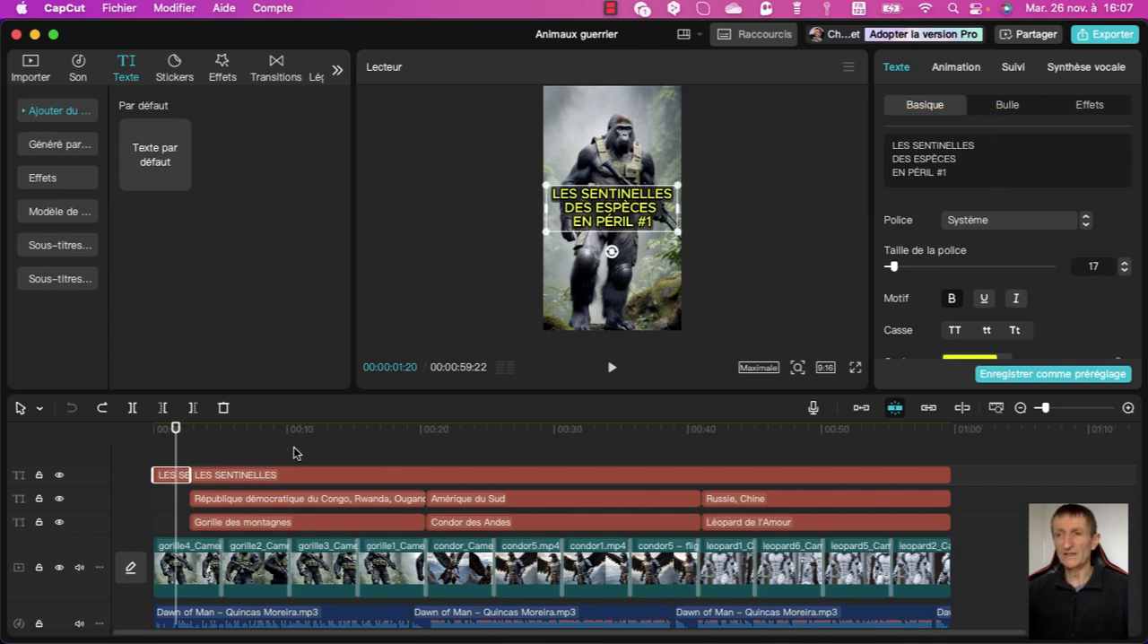
Try joining "EN PÉRIL #1" to the line above in the opening title, and restore the line break.
left_click(891, 173)
key("BackSpace")
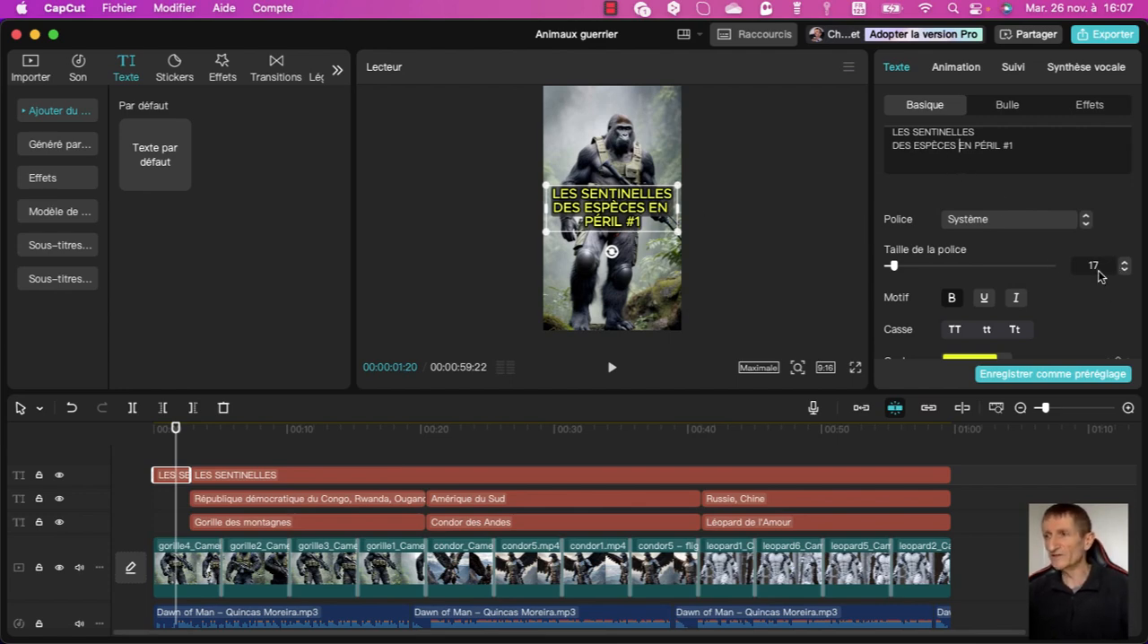
key("Return")
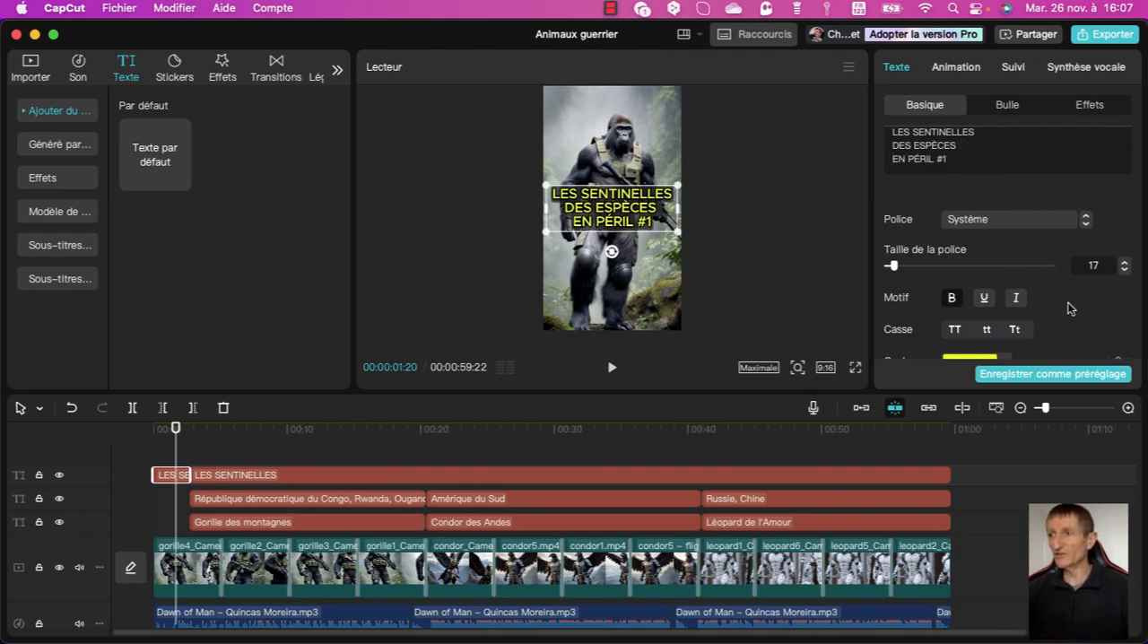
Review the opening title's font size, colour, spacing, alignment and preset style options, and its intro animations.
scroll(1068, 308, "down", 2)
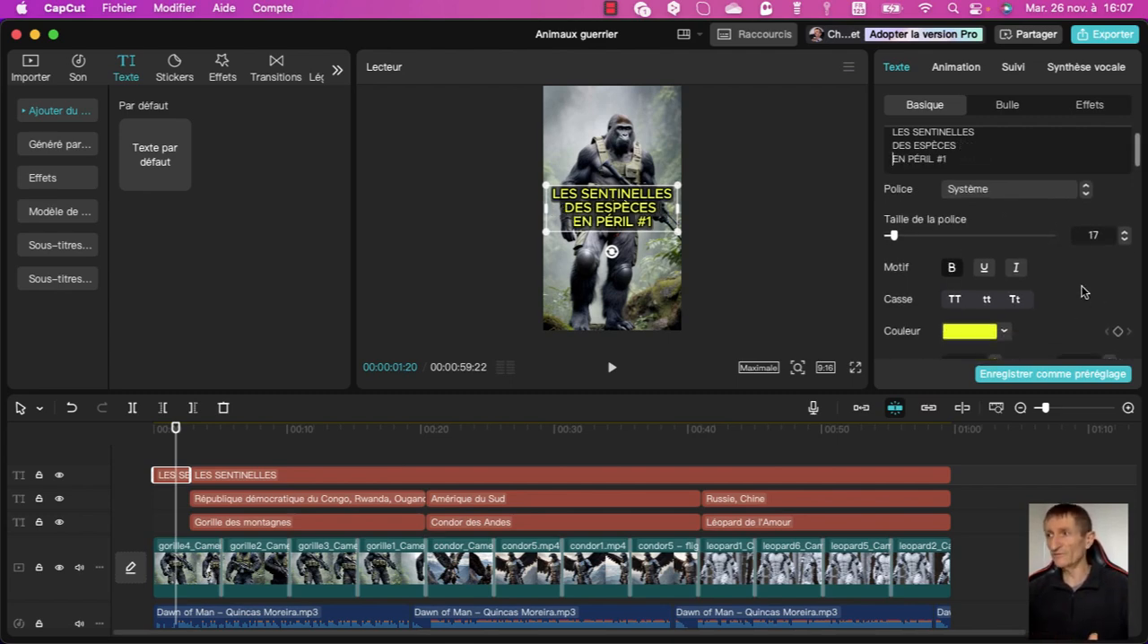
scroll(1097, 295, "down", 1)
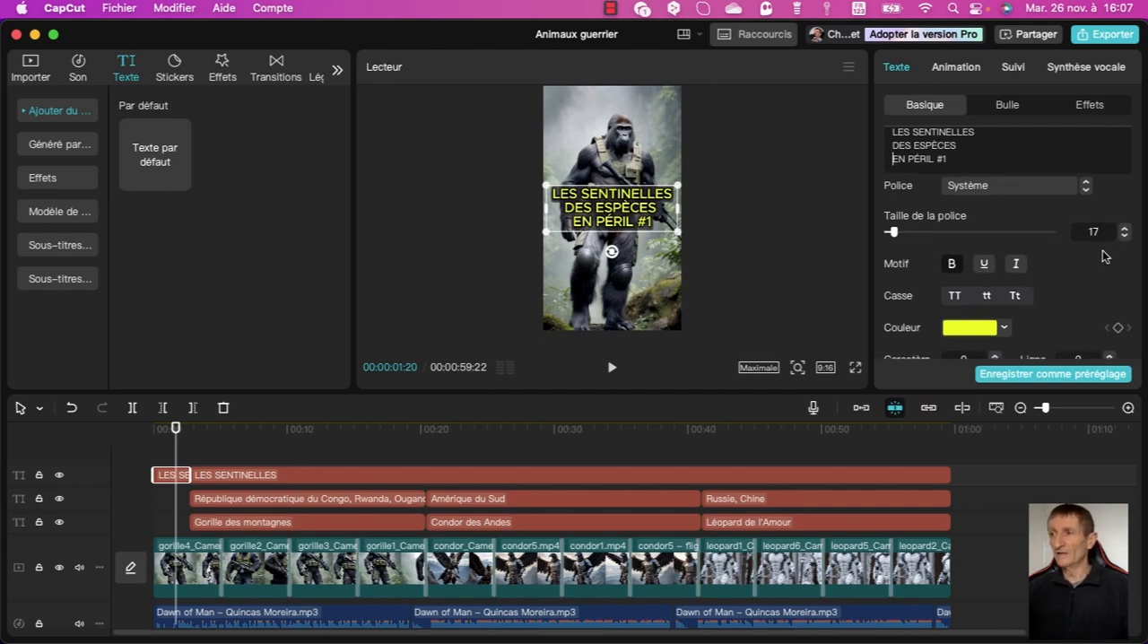
scroll(1100, 282, "down", 3)
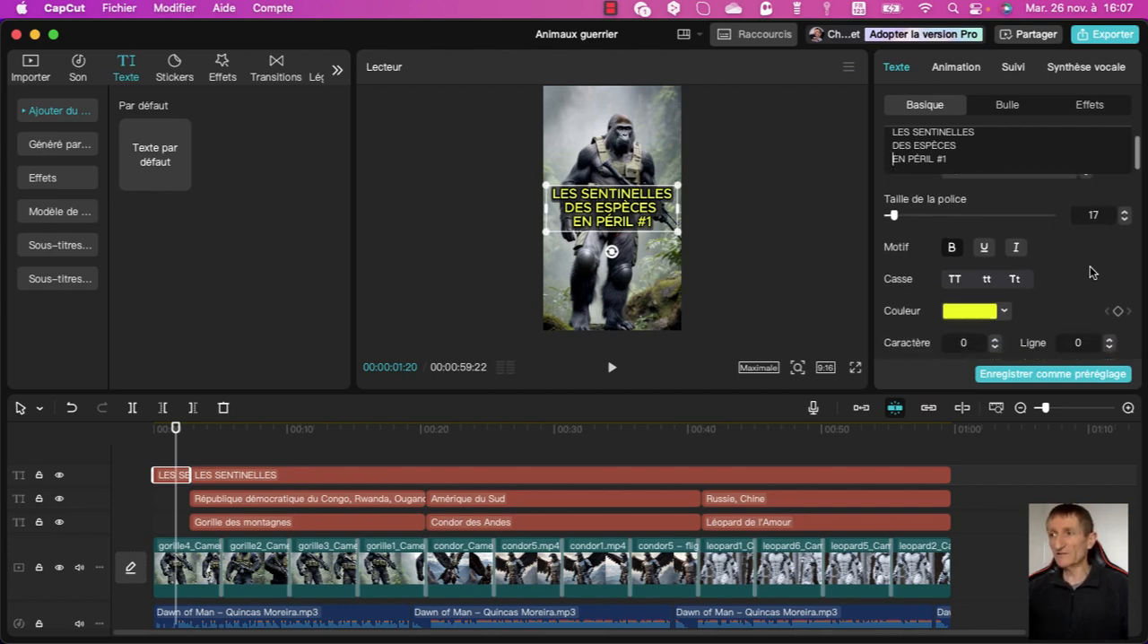
scroll(1091, 269, "down", 7)
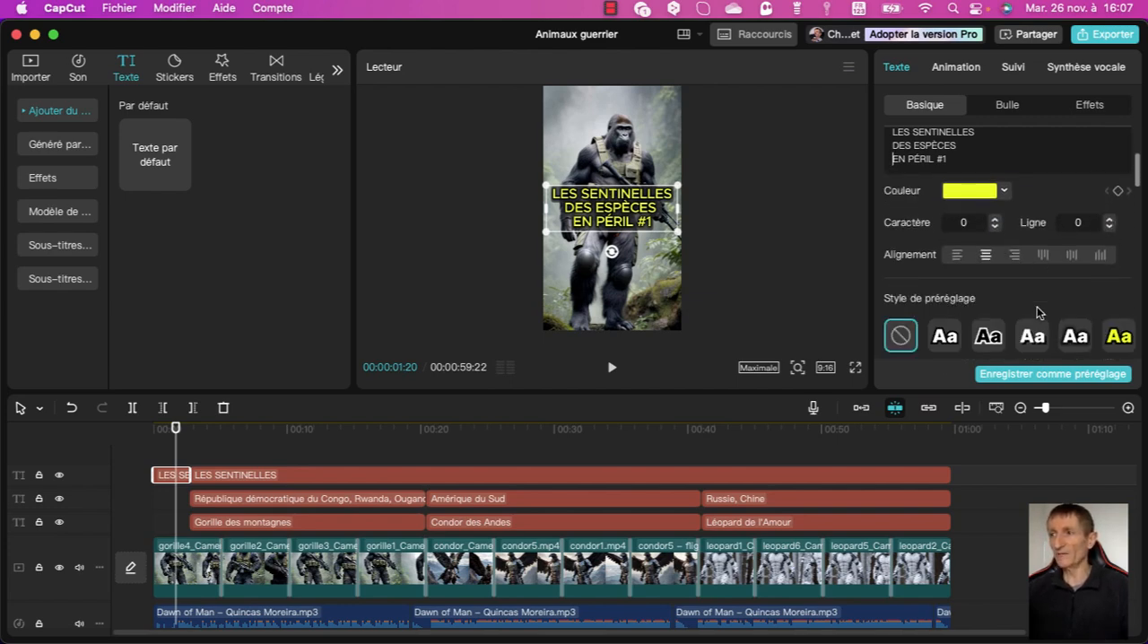
scroll(1103, 318, "down", 4)
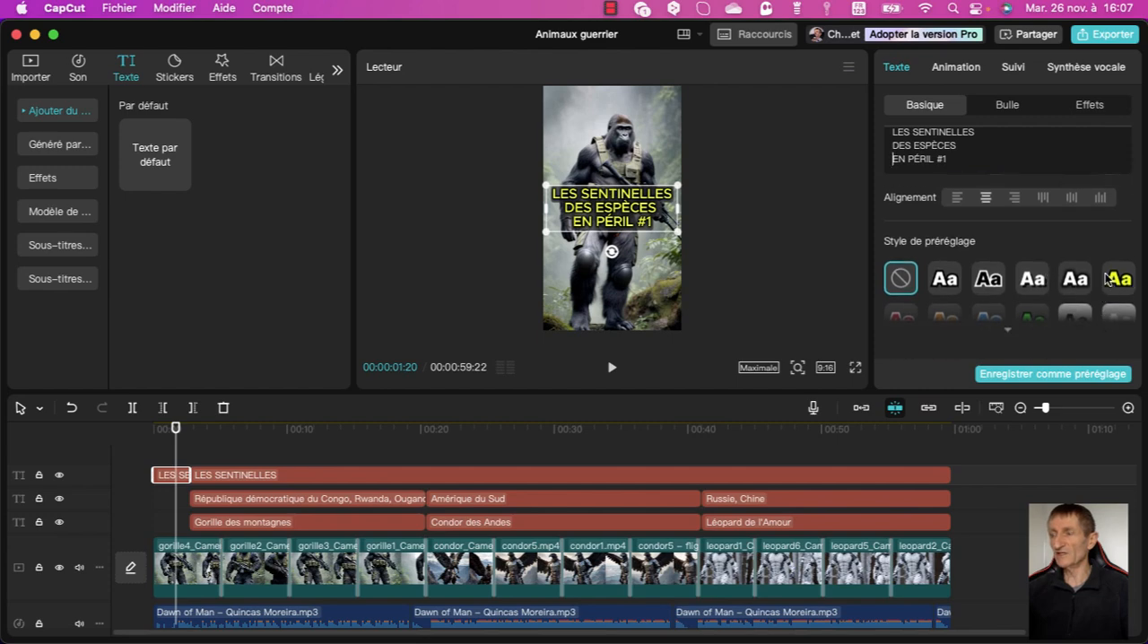
left_click(955, 69)
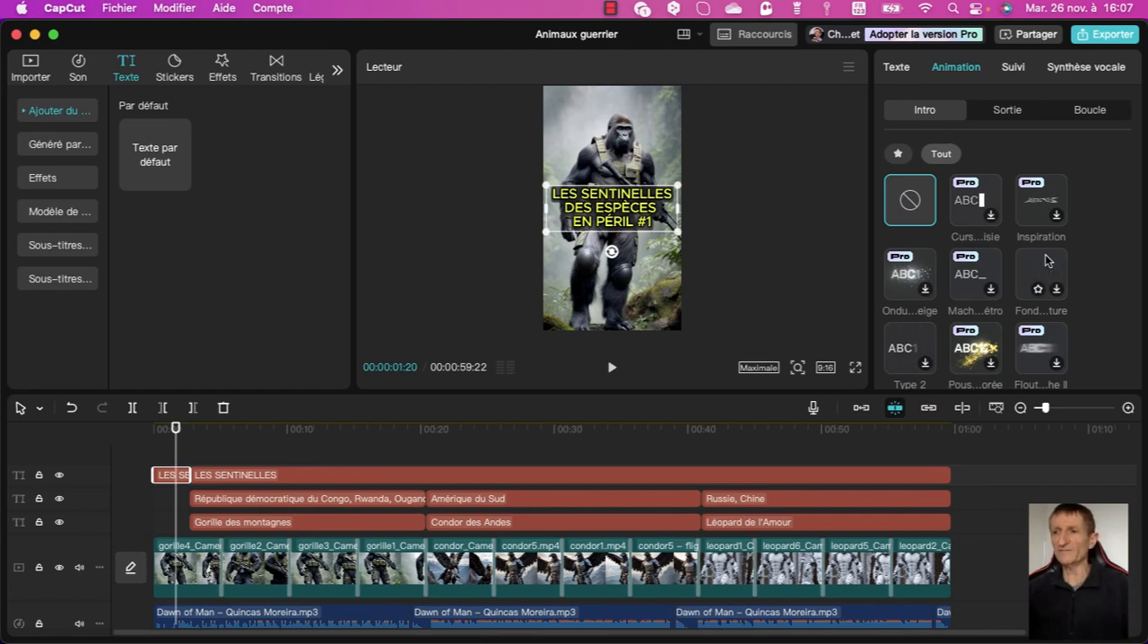
scroll(1046, 253, "down", 1)
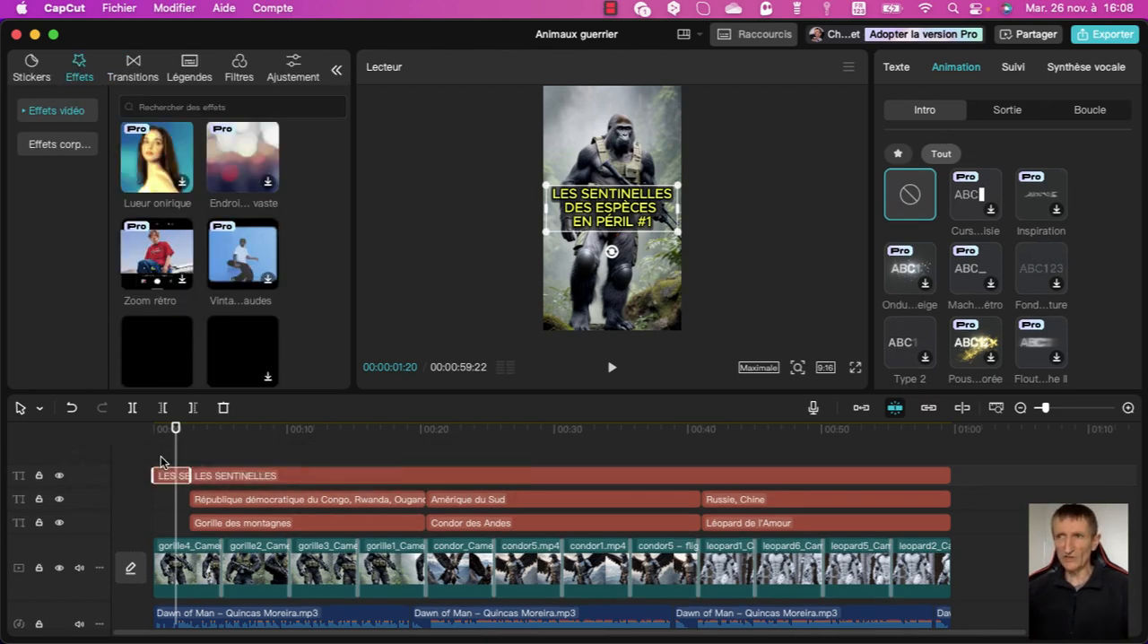
Add a custom adjustment layer above the titles, spanning the full length of the video.
left_click(294, 70)
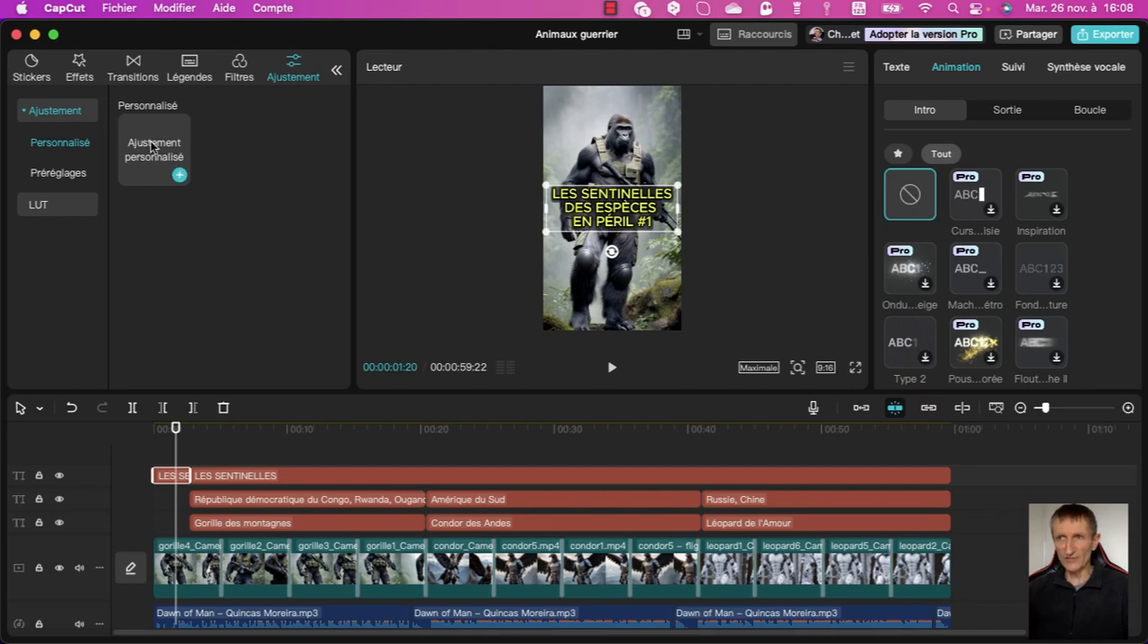
mouse_move(152, 146)
left_mouse_down()
mouse_move(162, 462)
mouse_move(150, 458)
mouse_move(190, 476)
mouse_move(952, 478)
mouse_move(952, 491)
left_mouse_up()
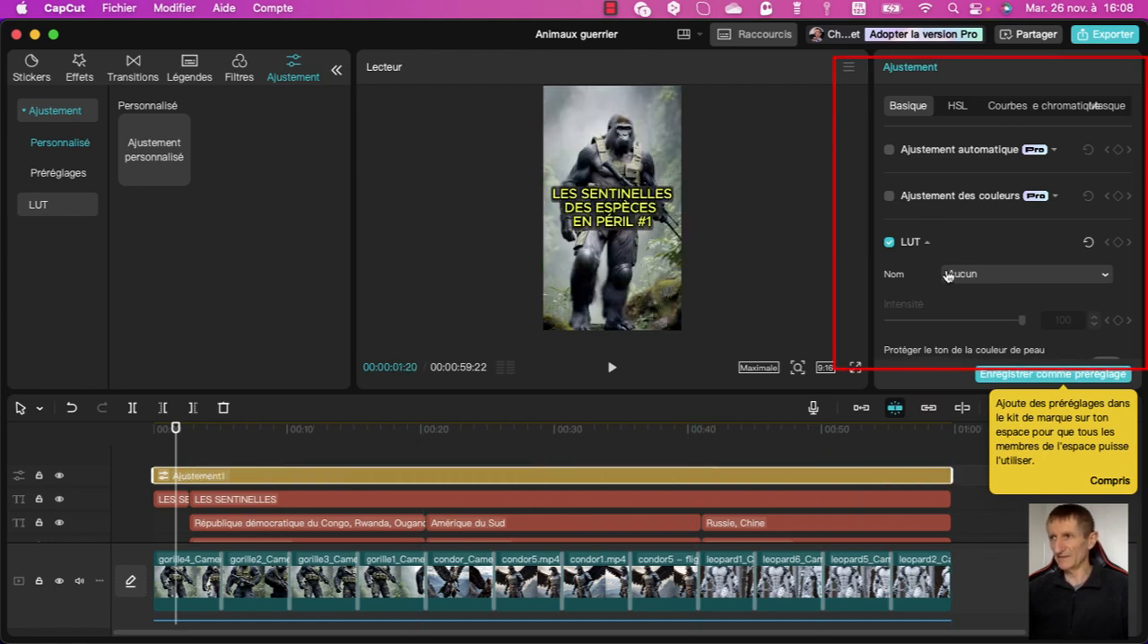
Review the adjustment layer's colour and clarity settings, from temperature, tint and saturation to exposure, contrast, highlights and shadow.
scroll(1096, 201, "down", 1)
scroll(1097, 201, "down", 10)
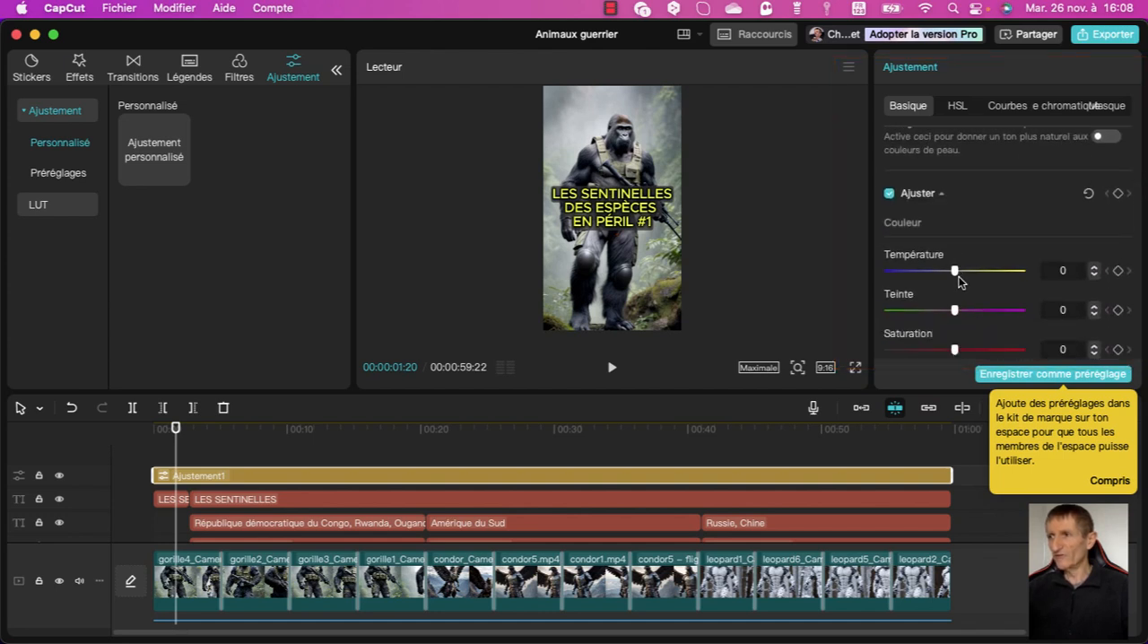
mouse_move(955, 271)
left_mouse_down()
mouse_move(994, 271)
mouse_move(903, 271)
mouse_move(1020, 271)
mouse_move(948, 272)
left_mouse_up()
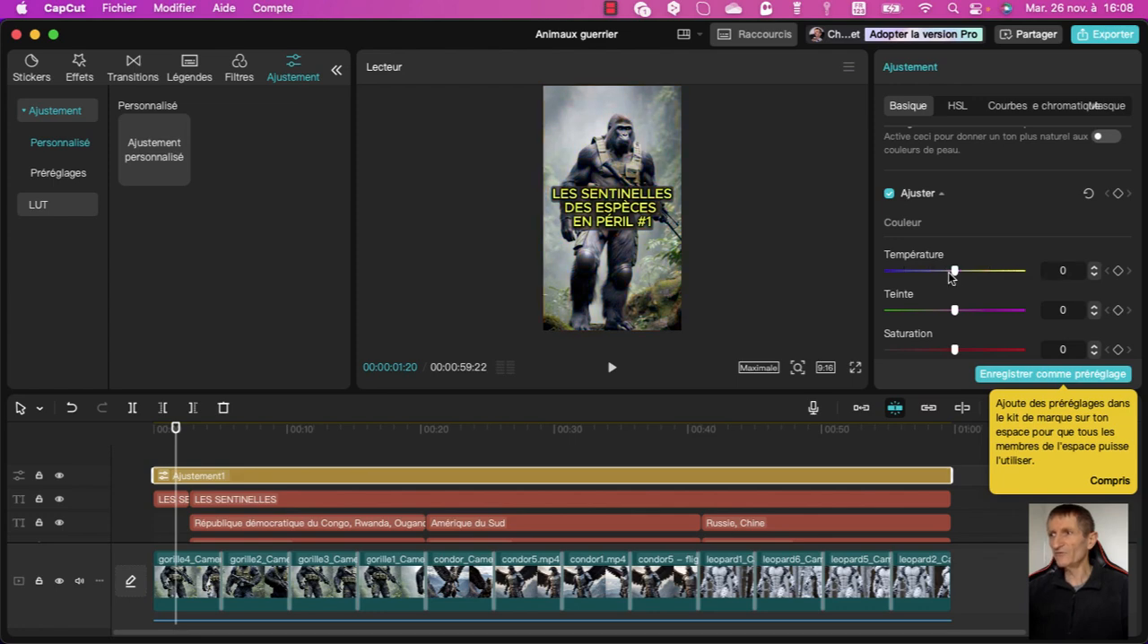
mouse_move(954, 310)
left_mouse_down()
mouse_move(1009, 310)
mouse_move(915, 309)
mouse_move(997, 326)
mouse_move(959, 323)
left_mouse_up()
scroll(976, 332, "down", 1)
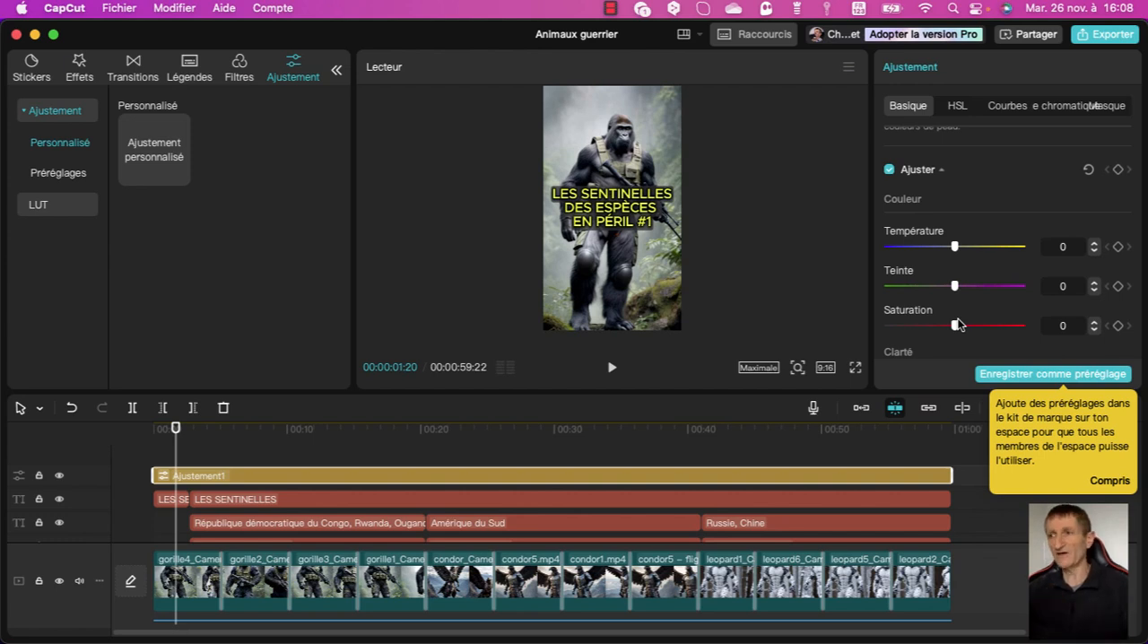
scroll(958, 325, "down", 1)
scroll(958, 323, "down", 2)
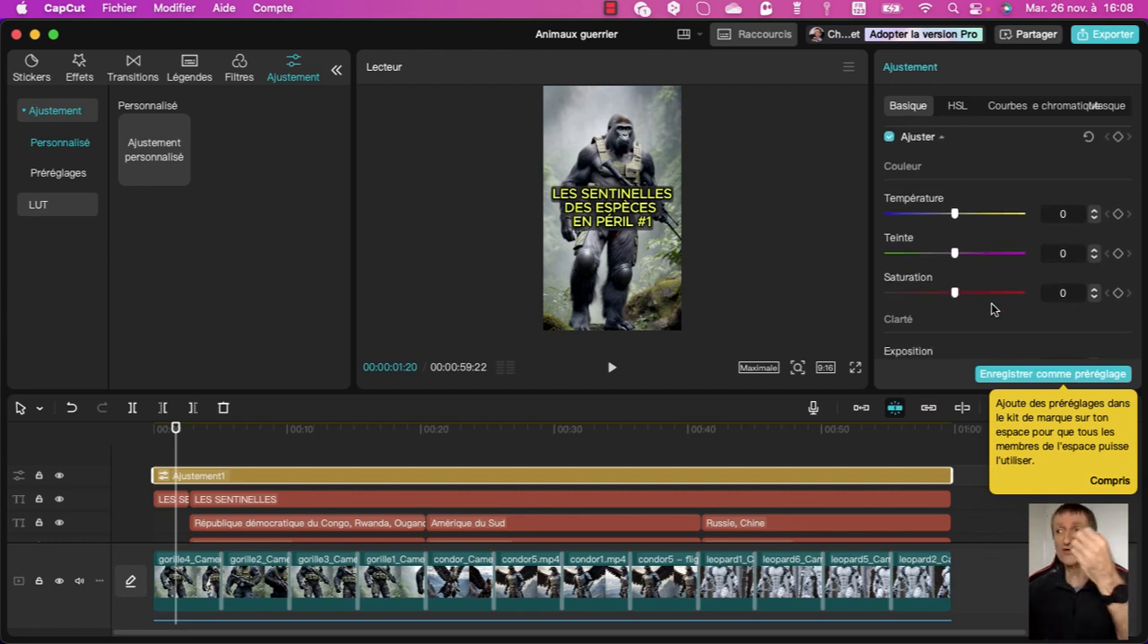
scroll(993, 303, "down", 5)
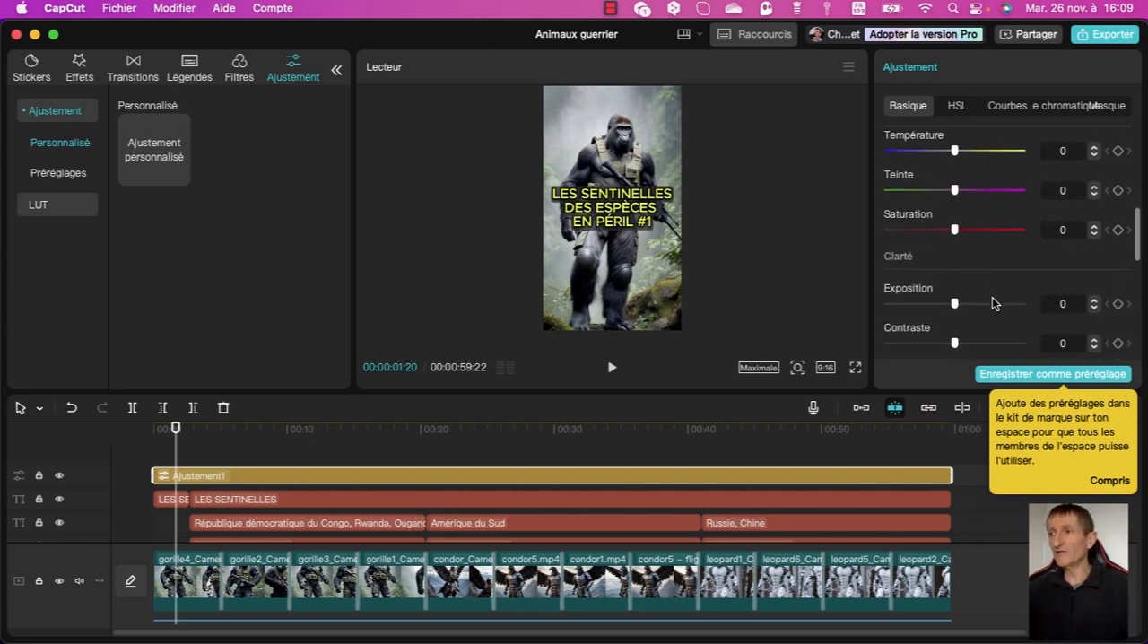
scroll(993, 304, "down", 12)
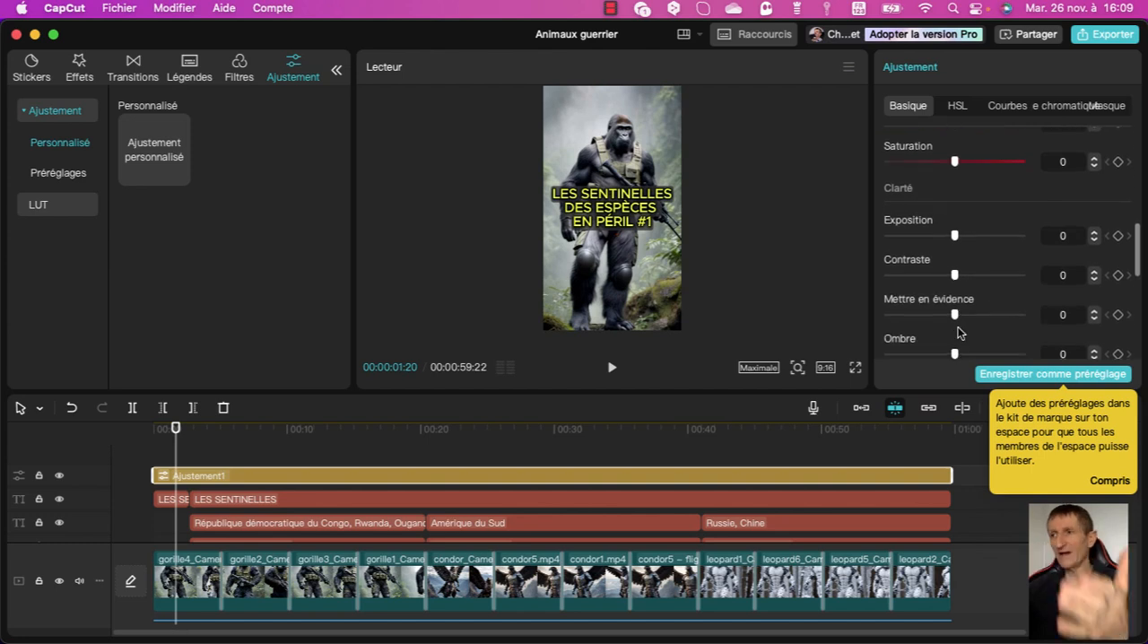
Try vignette values such as -29 and 24 on the adjustment layer, and reset the vignette to 0.
scroll(961, 330, "down", 10)
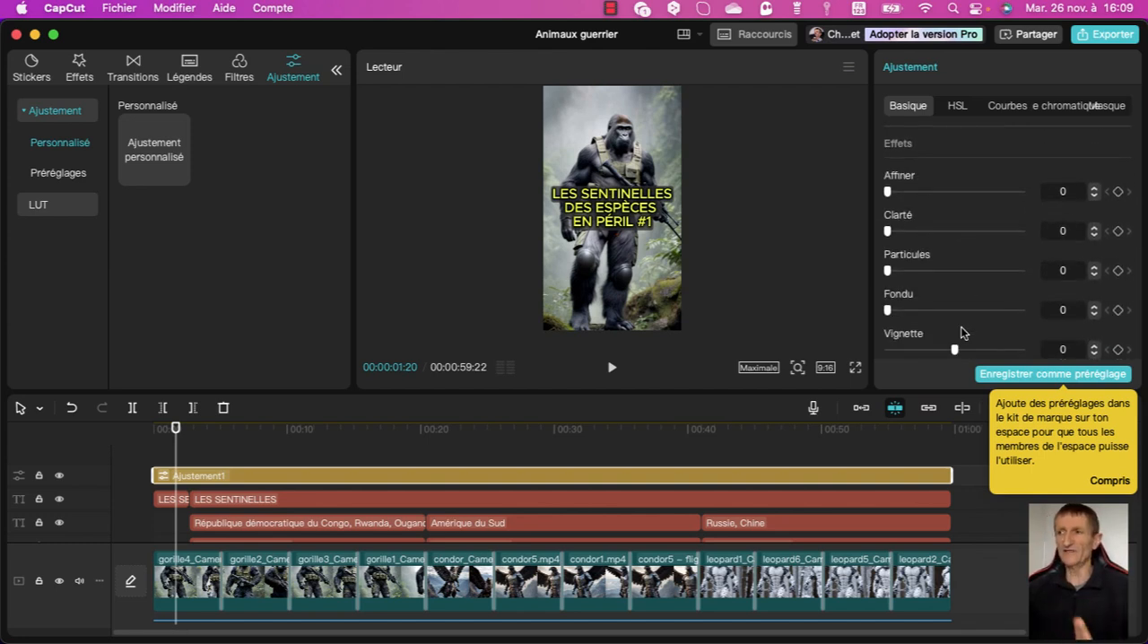
scroll(956, 350, "down", 10)
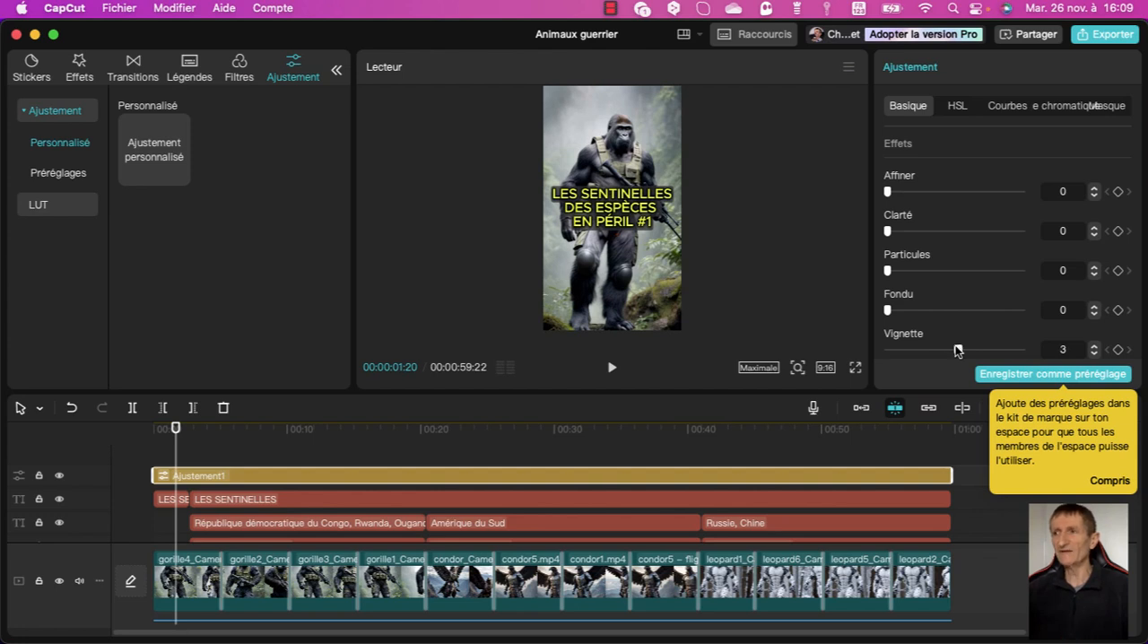
scroll(956, 350, "down", 10)
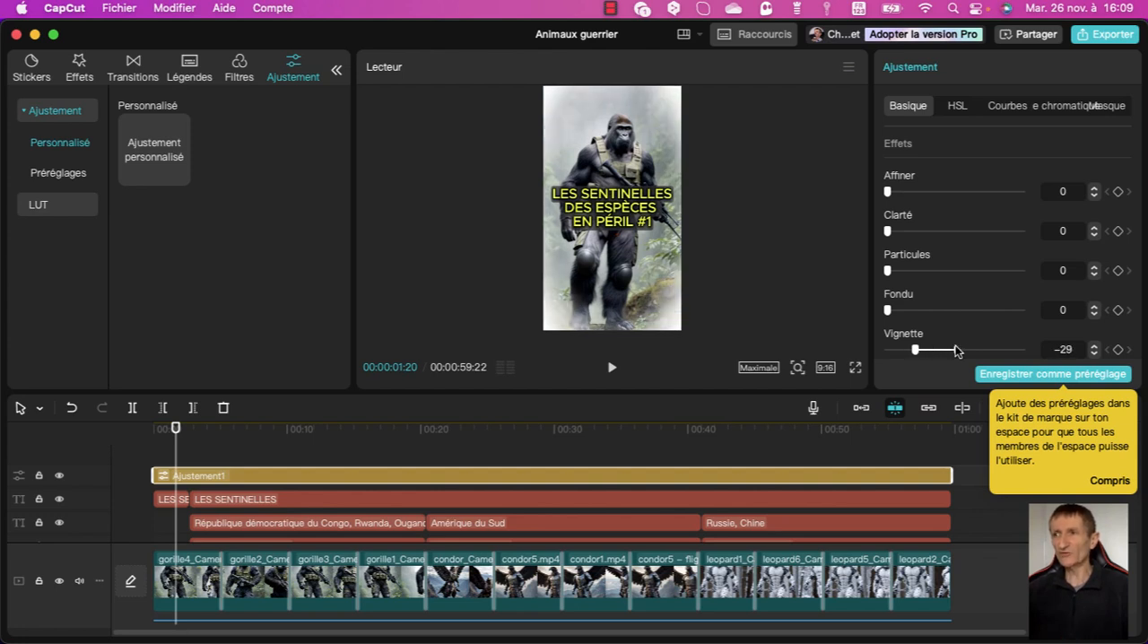
scroll(911, 341, "up", 20)
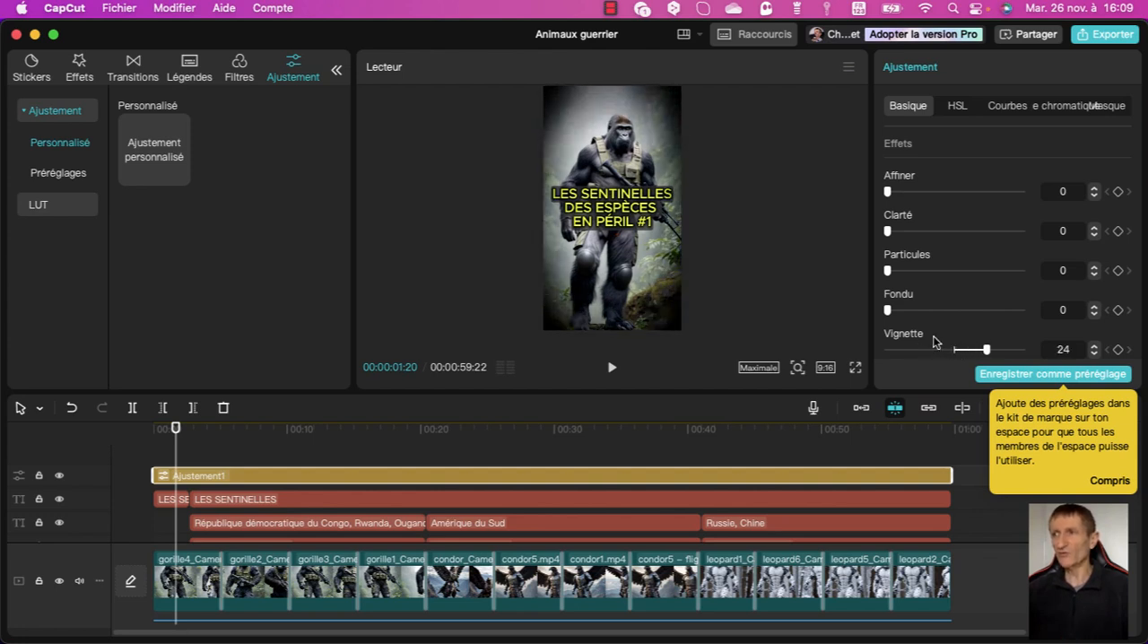
scroll(933, 336, "down", 10)
scroll(933, 336, "down", 7)
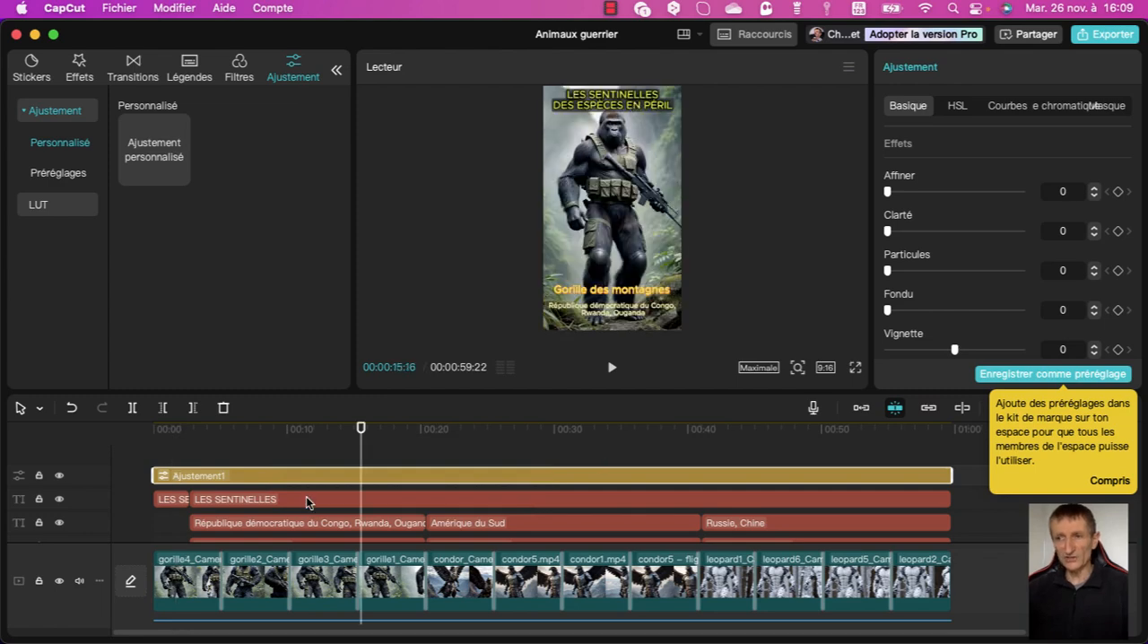
Raise the "Gorille des montagnes" caption and its country list to the gorilla's leg level, keeping the name above the countries.
scroll(308, 501, "down", 2)
scroll(308, 500, "up", 2)
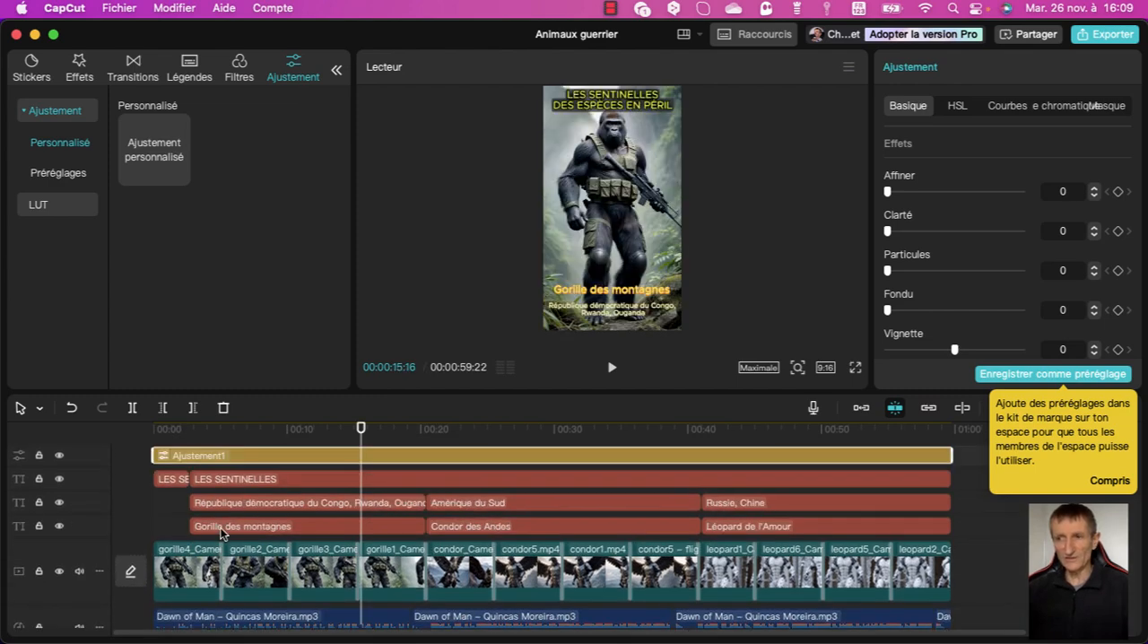
left_click(221, 532)
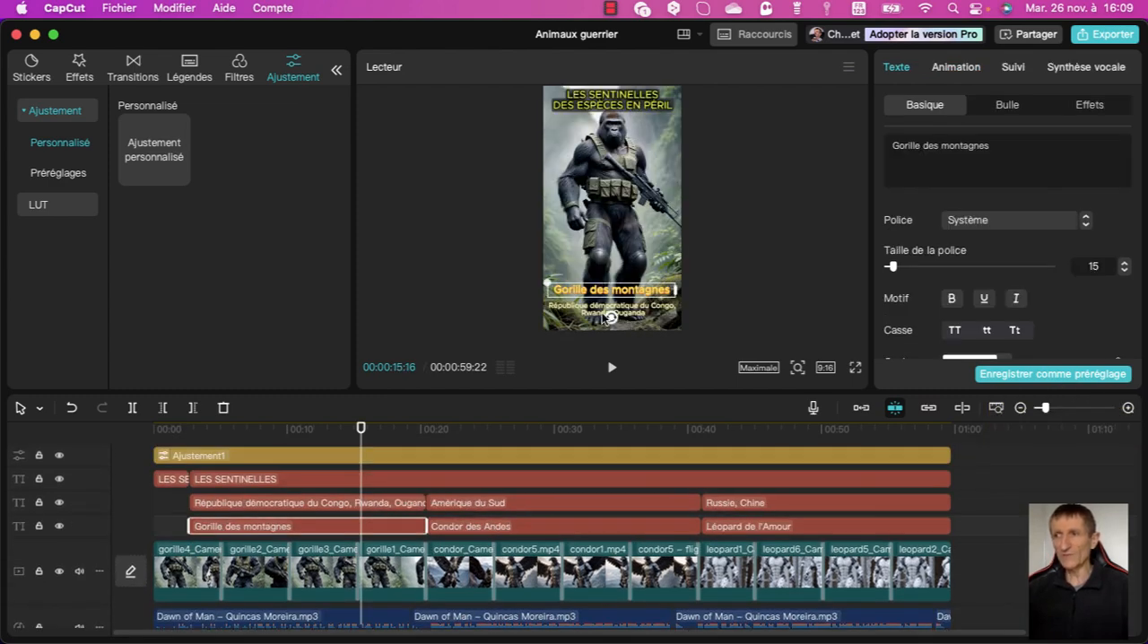
left_click(232, 513)
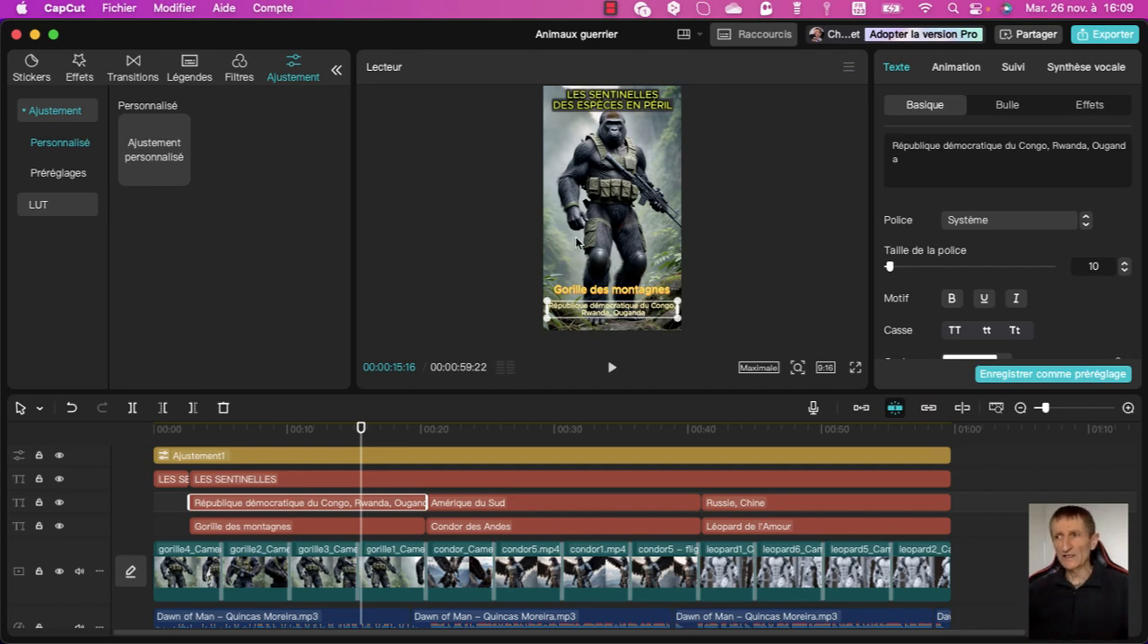
left_click_drag(613, 290, 616, 248)
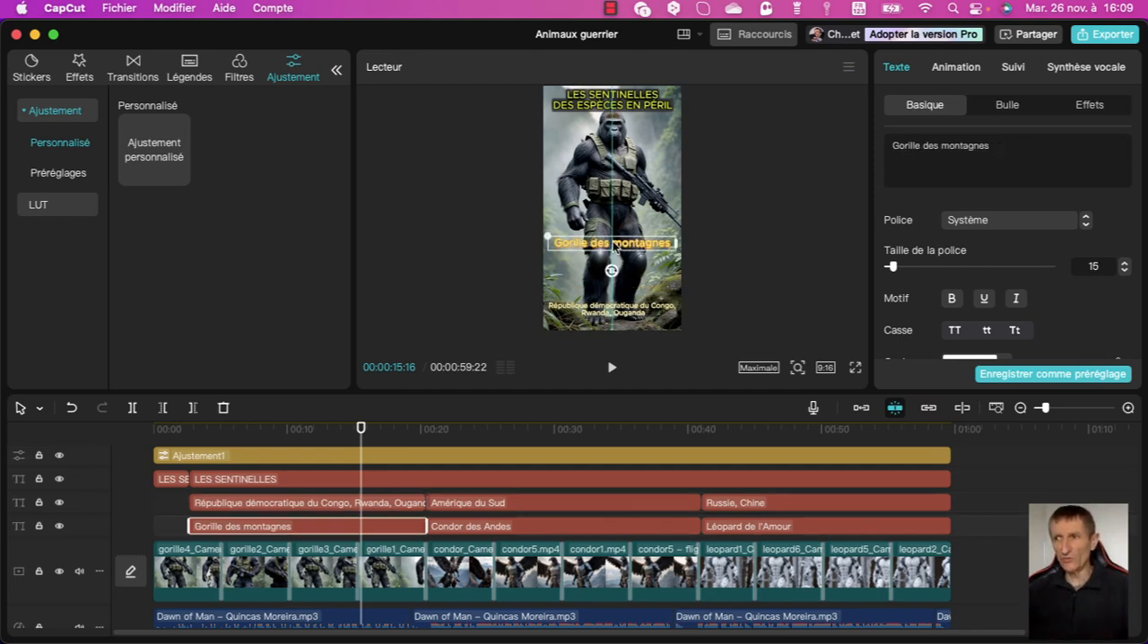
left_click_drag(609, 314, 611, 263)
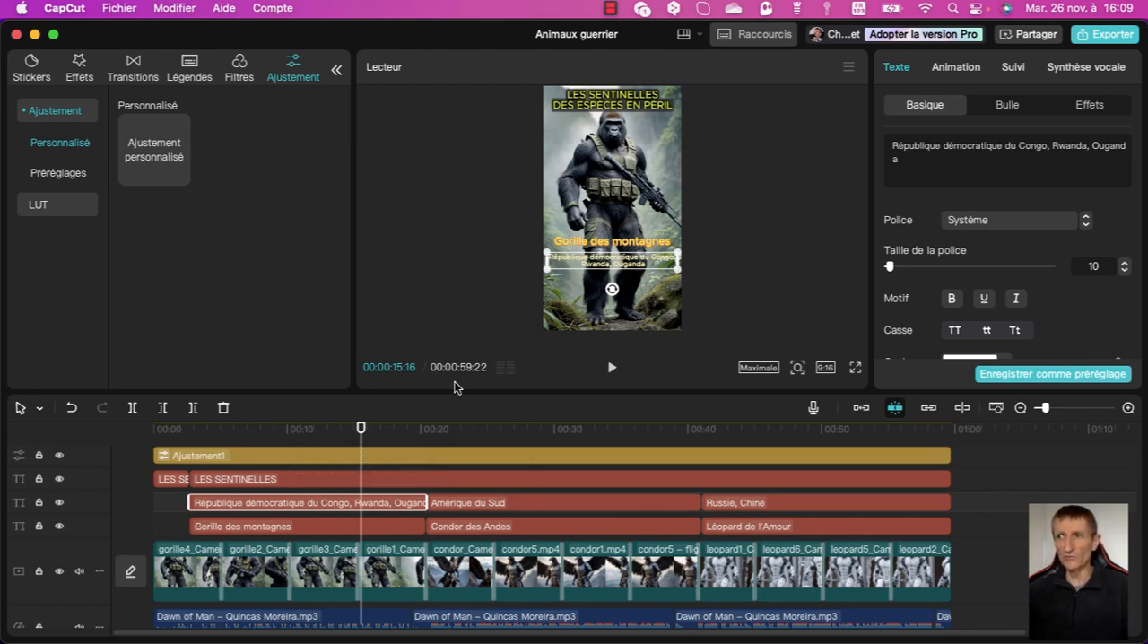
Raise the condor captions, "Léopard de l'Amour" and "Russie, Chine" to about the same height as the gorilla captions.
left_click(529, 509)
left_click(529, 509)
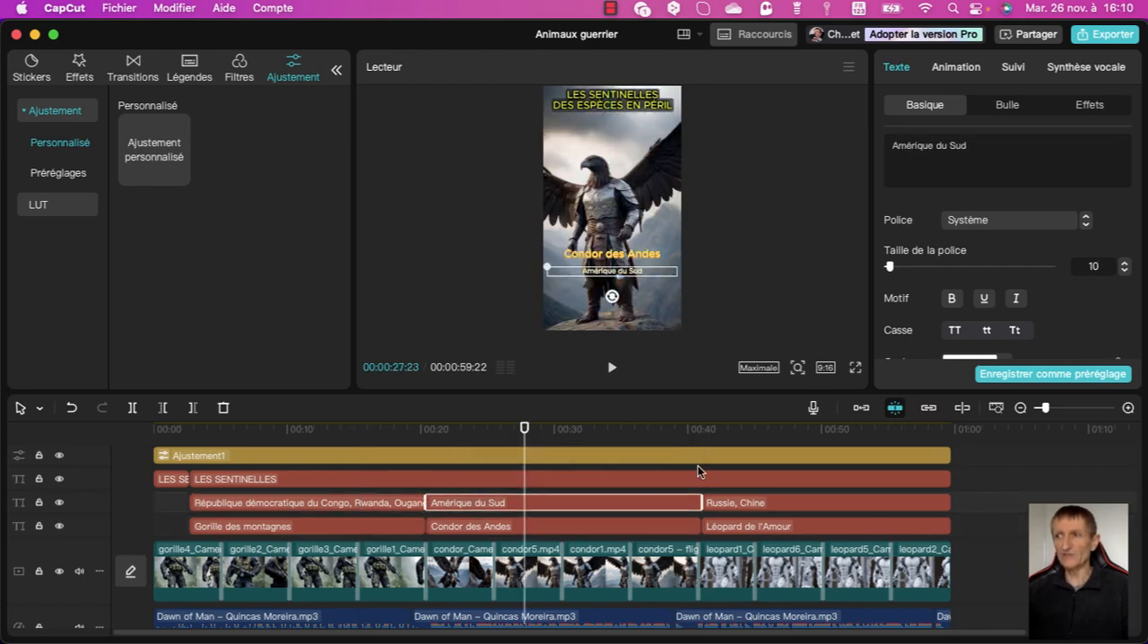
left_click(767, 505)
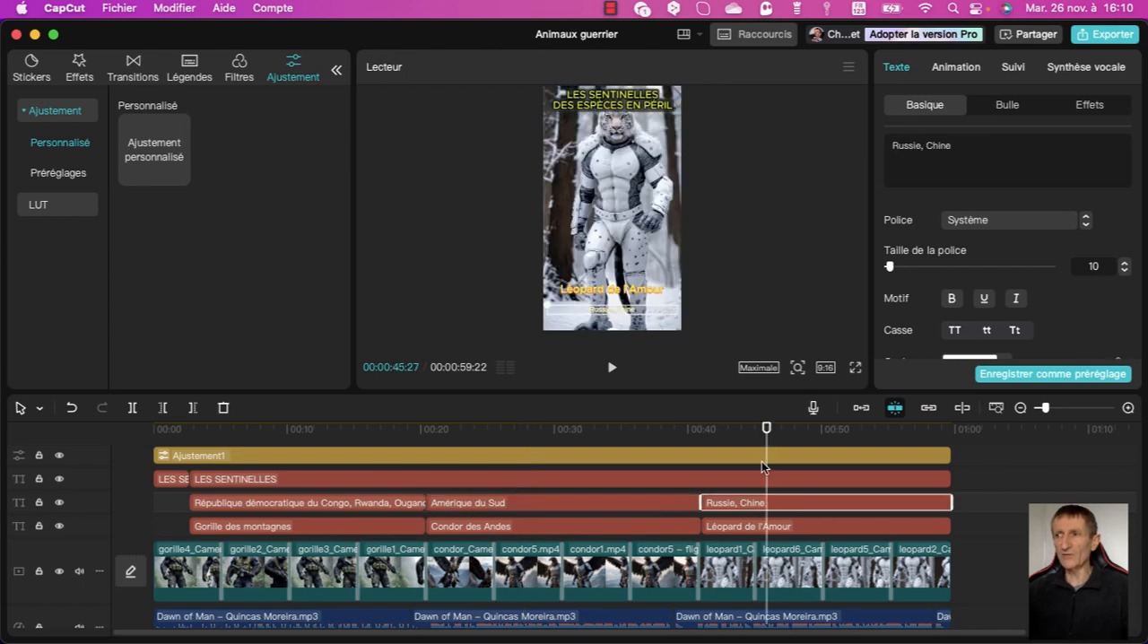
left_click_drag(618, 289, 618, 243)
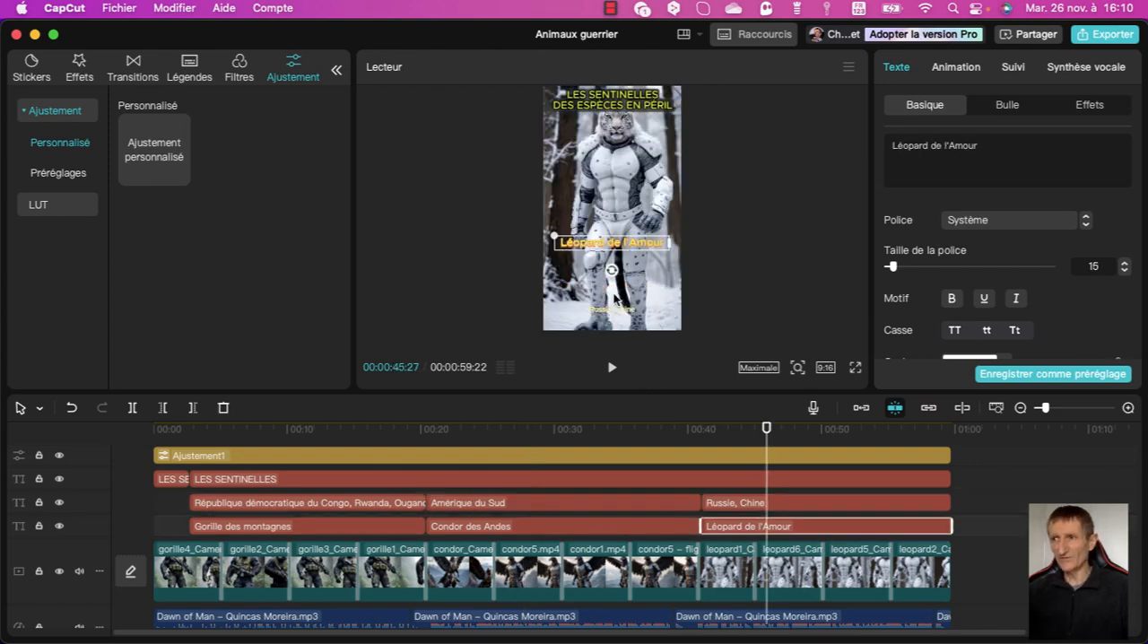
left_click_drag(618, 308, 619, 261)
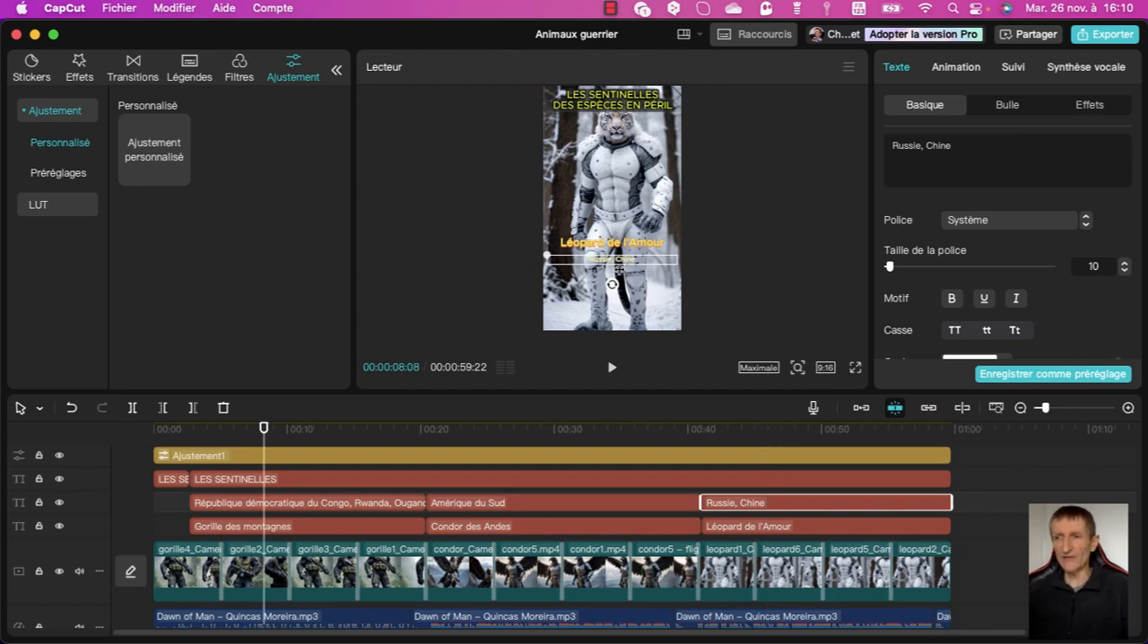
Move "Condor des Andes" and "Amérique du Sud" slightly lower in the frame, working on the condor clip at 00:00:23:07.
left_click(266, 433)
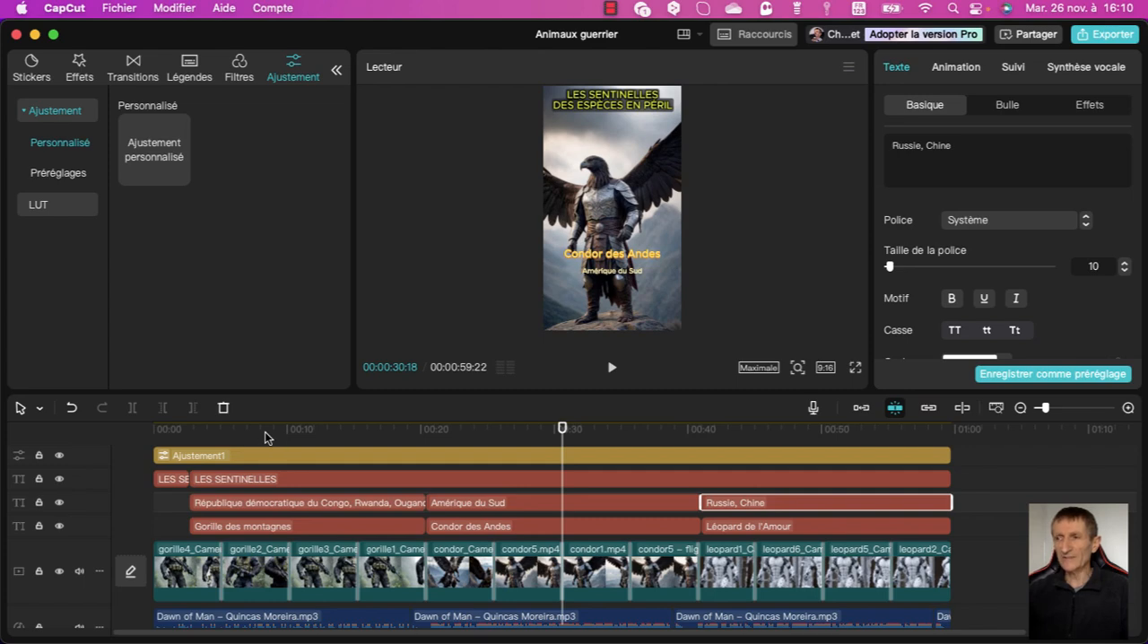
key("Left")
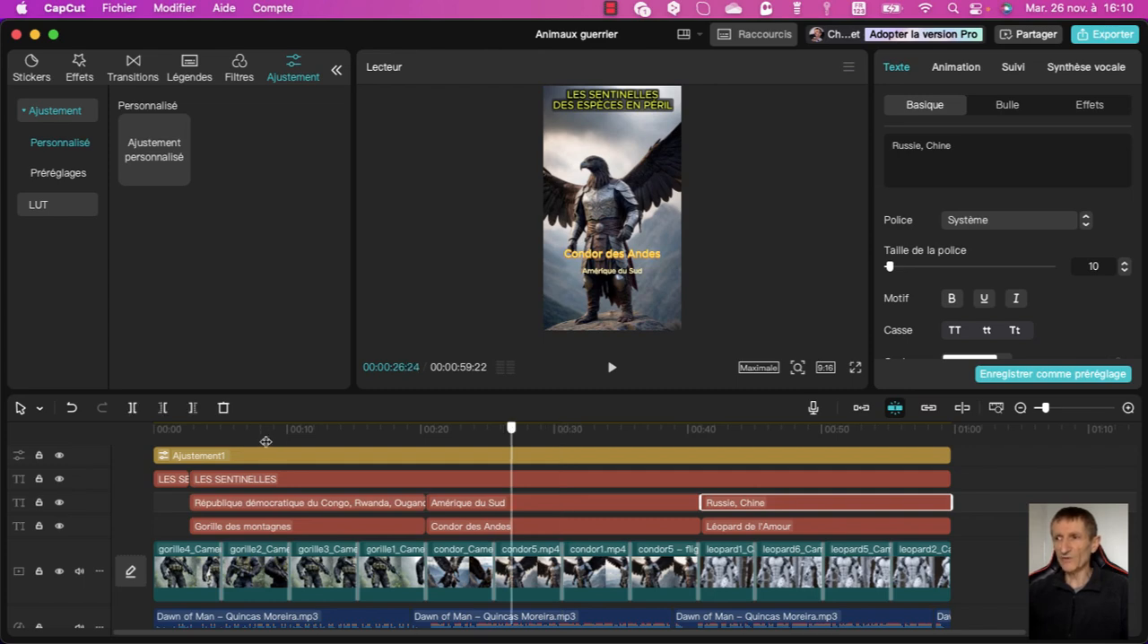
key("Left")
key("Left")
key("Left")
key("Left")
key("Left")
key("Left")
key("Left")
key("Left")
key("Left")
key("Left")
key("Left")
key("Left")
key("Left")
key("Left")
key("Left")
key("Left")
key("Left")
key("Left")
key("Left")
key("Left")
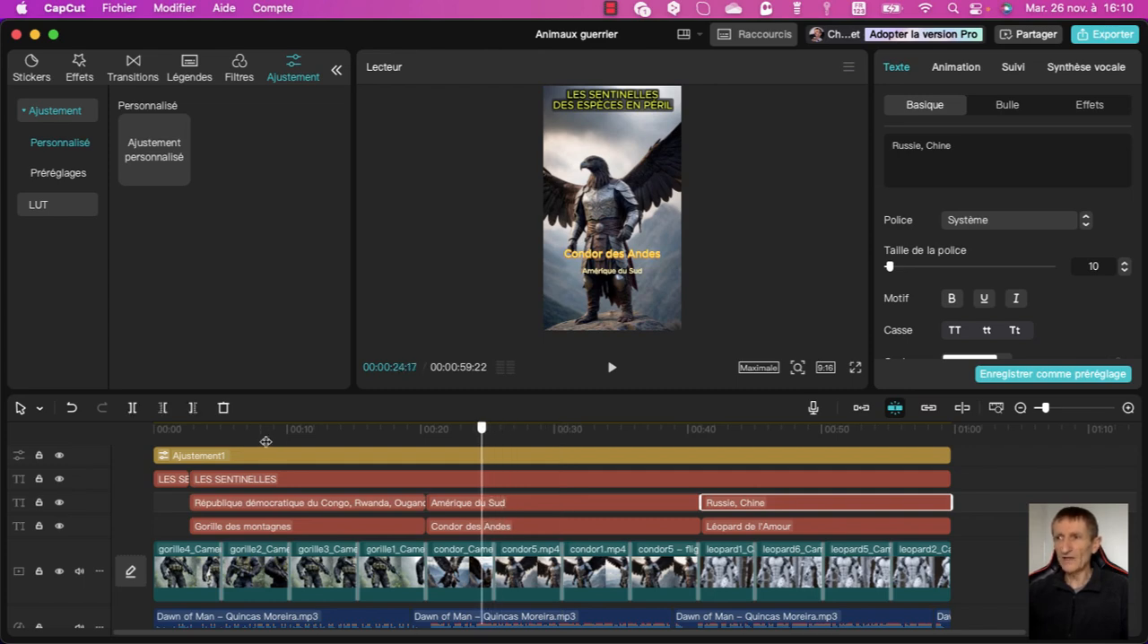
key("Left")
key("Left")
key("Left")
key("Left")
key("Left")
key("Left")
key("Left")
key("Left")
key("Left")
key("Left")
key("Left")
key("Left")
key("Left")
key("Left")
key("Left")
key("Left")
key("Left")
key("Left")
key("Left")
key("Left")
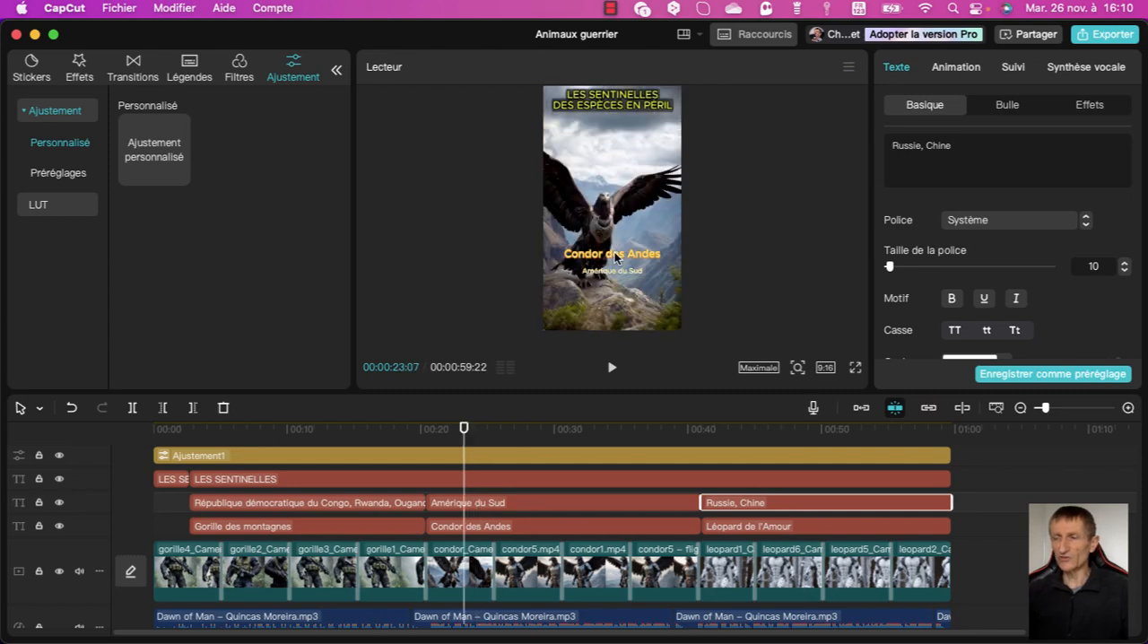
left_click(603, 284)
left_click_drag(607, 256, 604, 270)
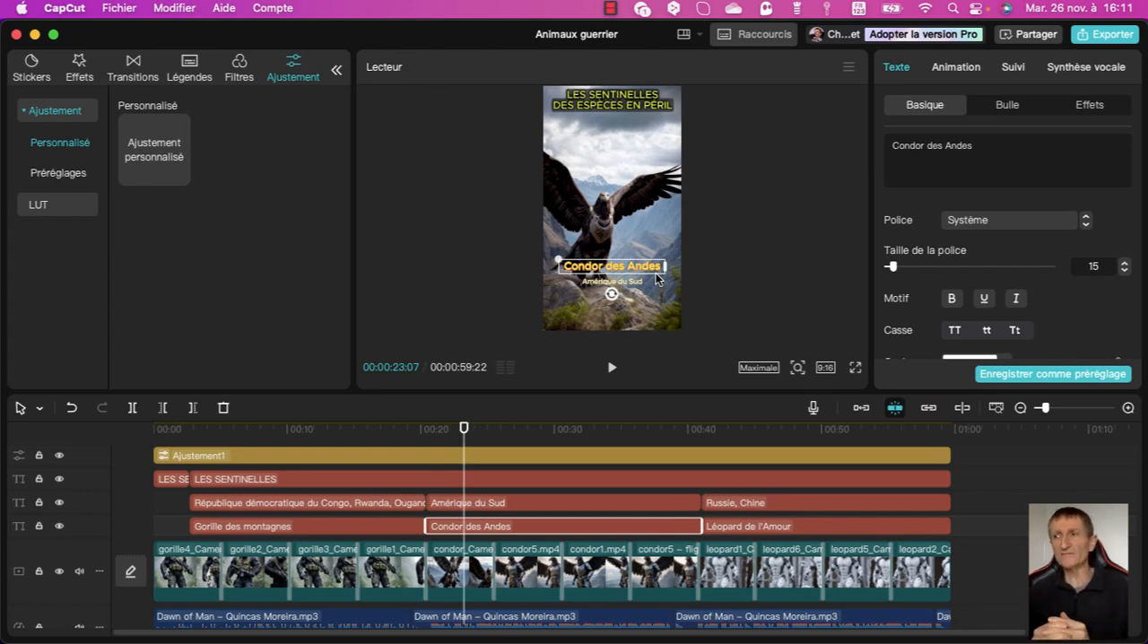
Open the export settings and review the destination folder, resolution, bitrate, codec, format and frame rate.
left_click(1123, 38)
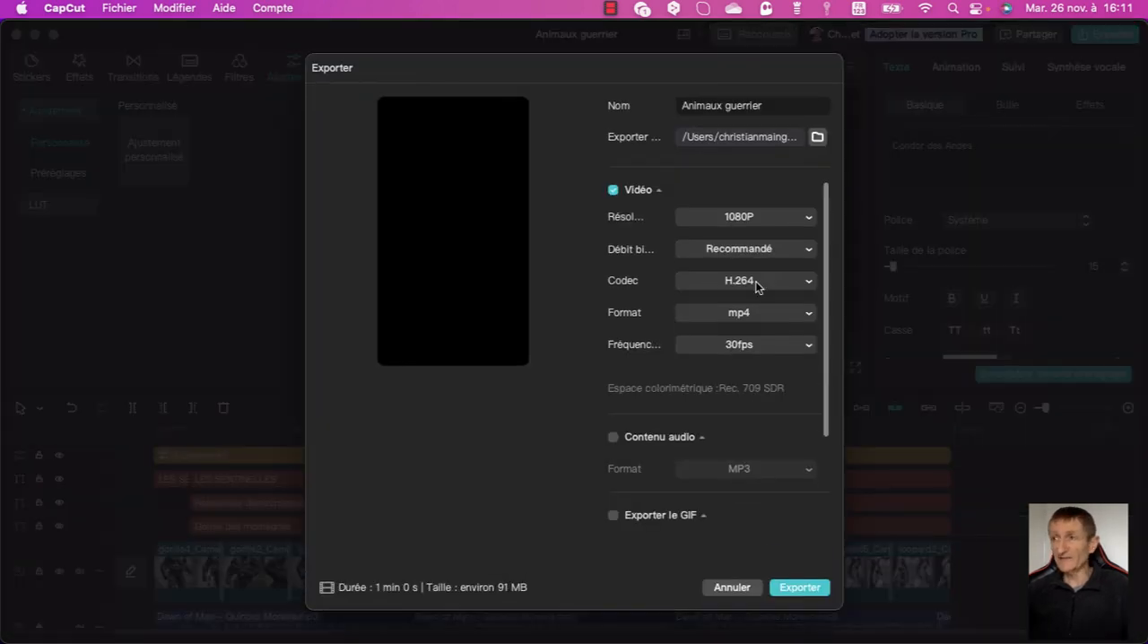
left_click(818, 139)
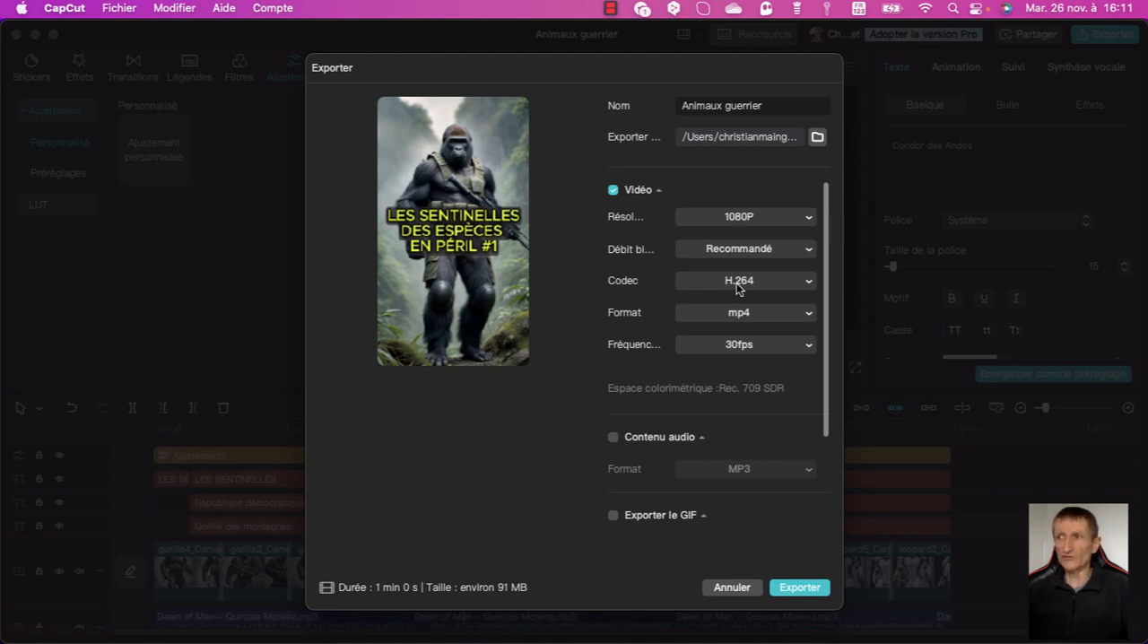
scroll(761, 313, "down", 2)
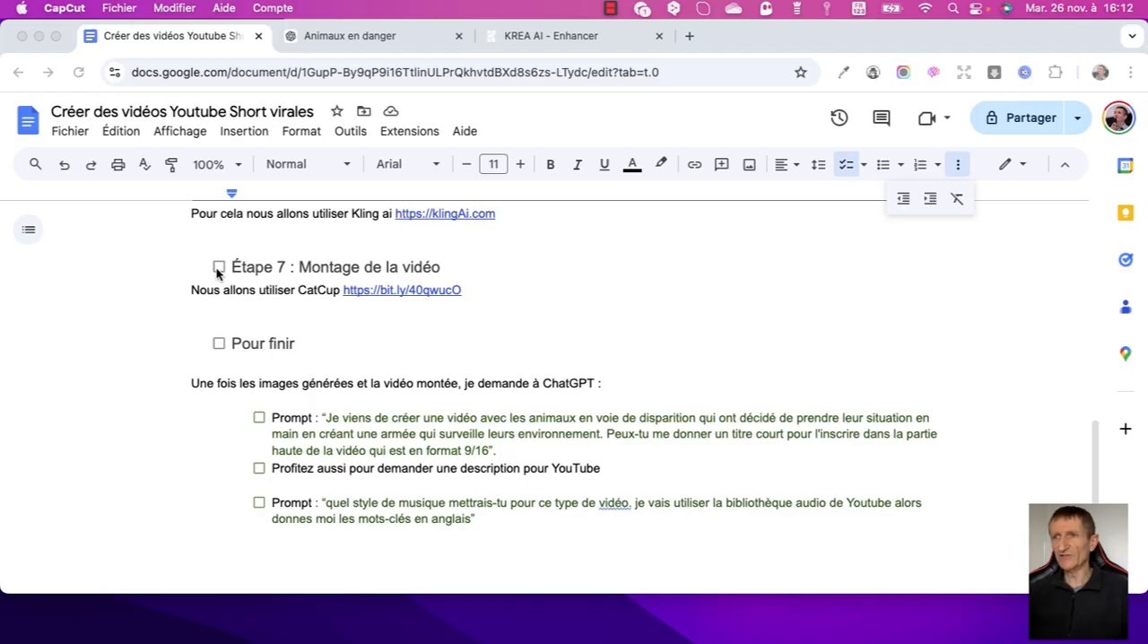
In the Google Docs plan, check off "Étape 7 : Montage de la vidéo" and "Pour finir".
left_click(220, 266)
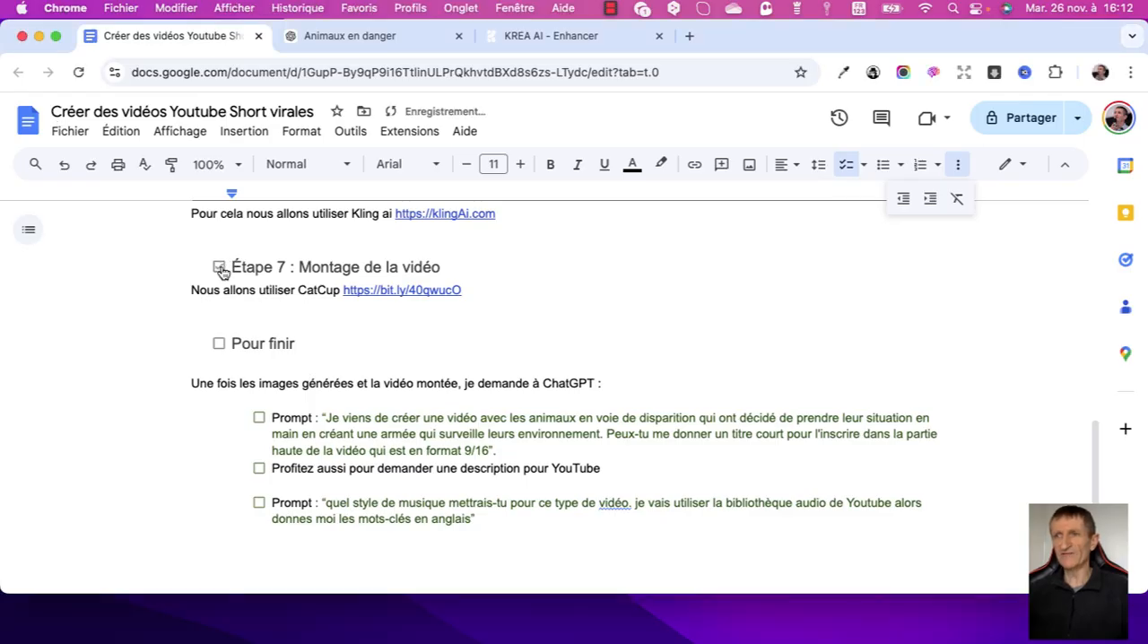
scroll(157, 323, "down", 1)
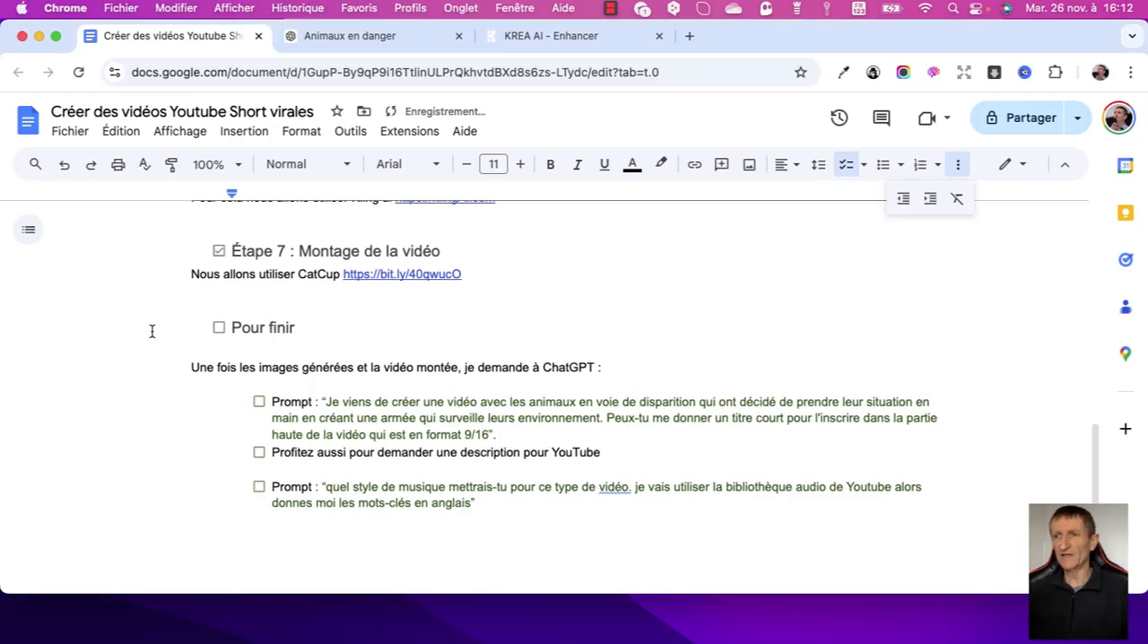
left_click(219, 327)
scroll(135, 365, "down", 2)
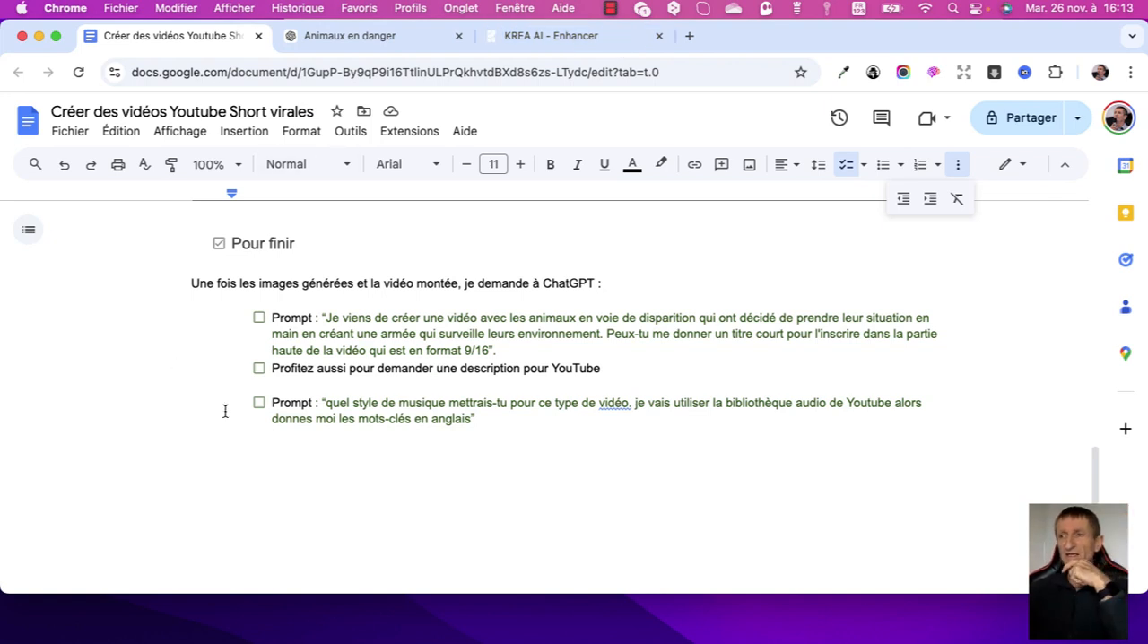
Replace "pour" with "SEO" in the checklist item about asking for a YouTube description.
left_click_drag(326, 404, 472, 419)
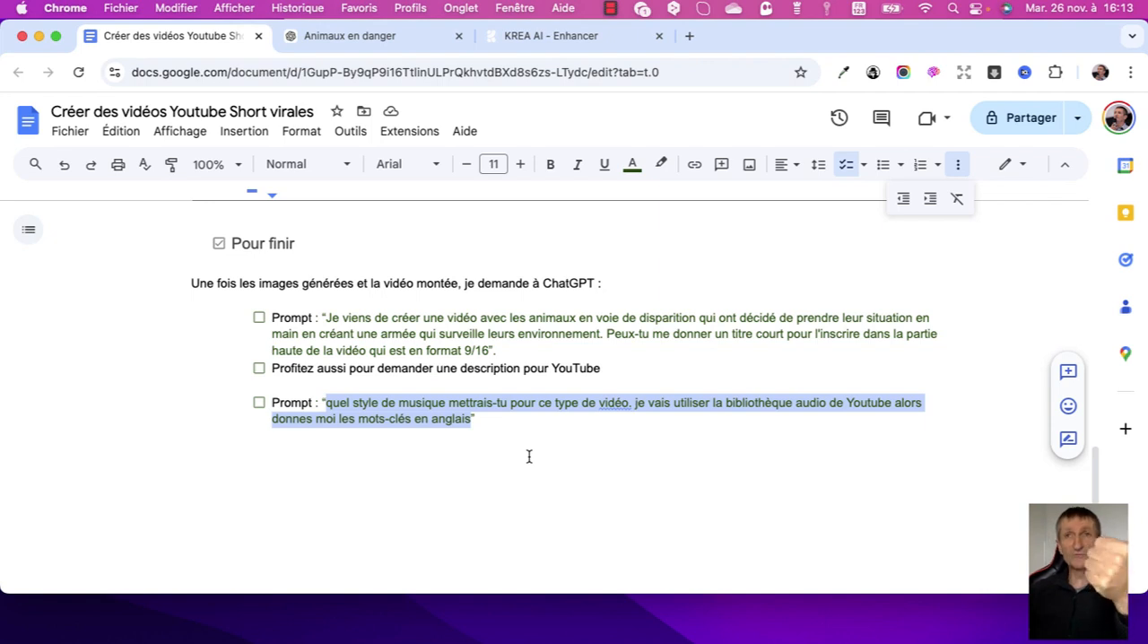
double_click(529, 368)
type("SEO")
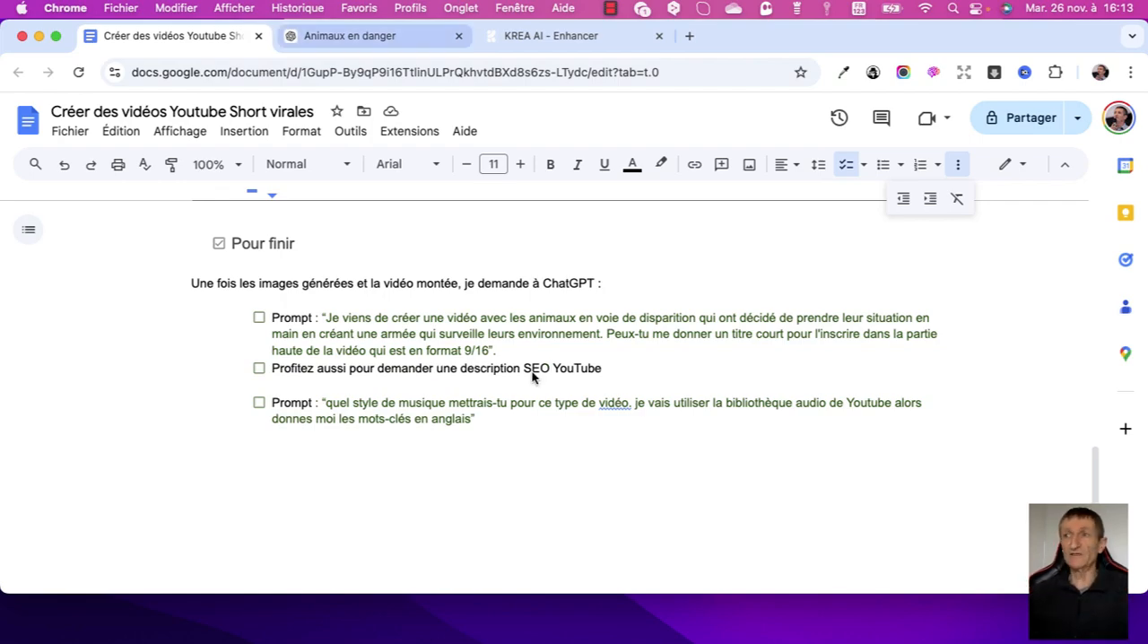
In the ChatGPT conversation "Animaux en danger", review the title proposals, the chosen title and the music style request.
key("ctrl+Tab")
scroll(532, 378, "down", 15)
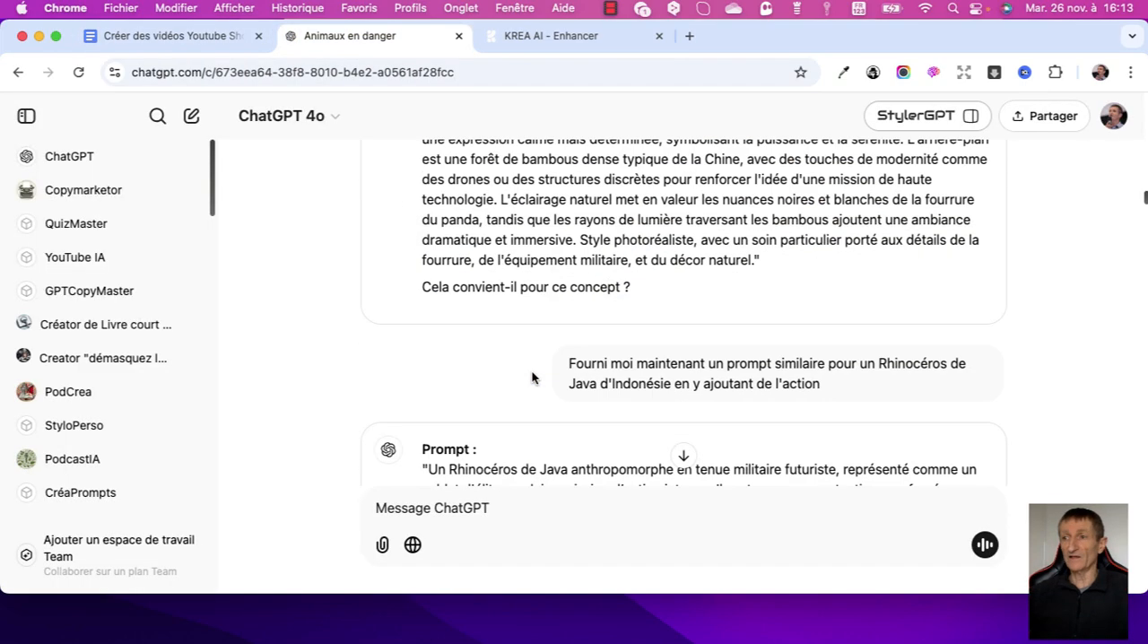
scroll(356, 284, "down", 20)
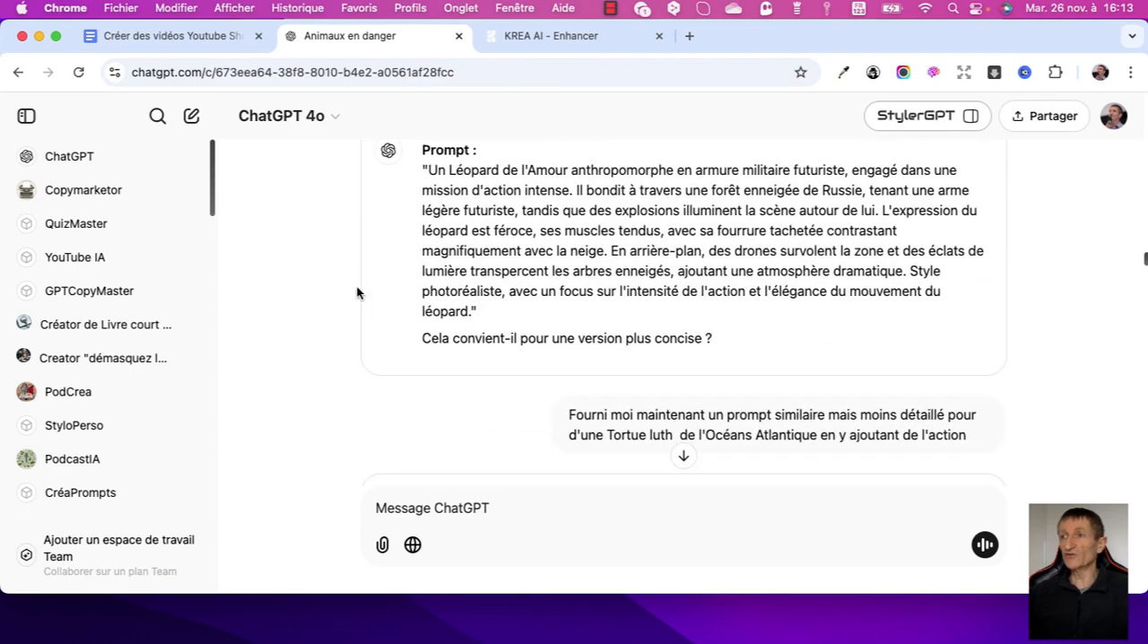
scroll(360, 295, "down", 4)
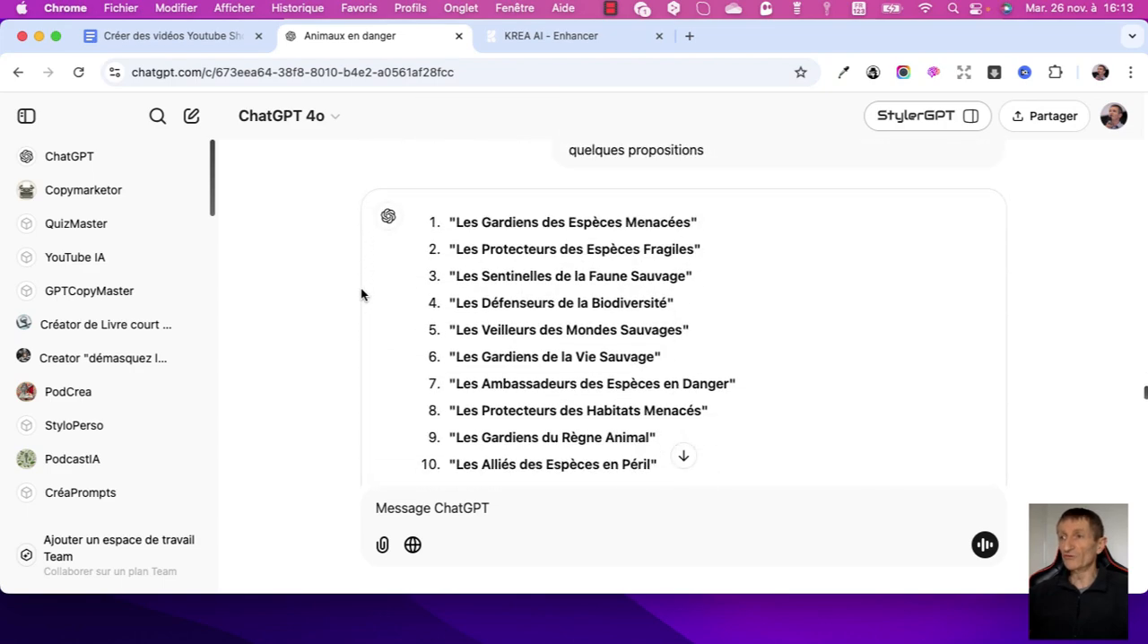
scroll(362, 294, "up", 2)
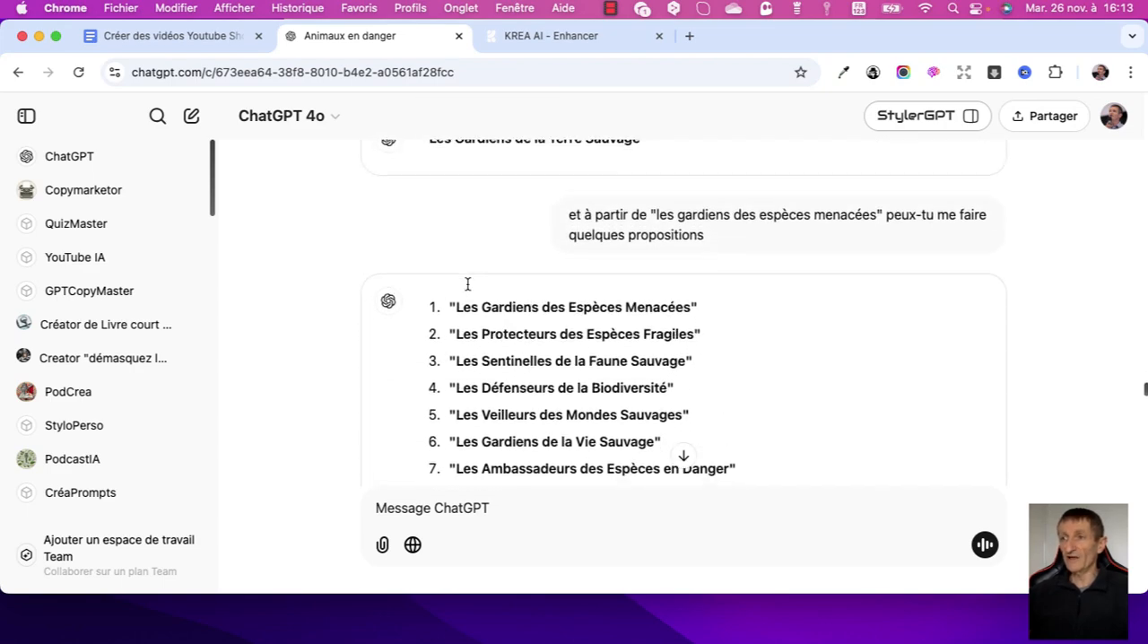
scroll(466, 290, "down", 2)
scroll(466, 286, "down", 3)
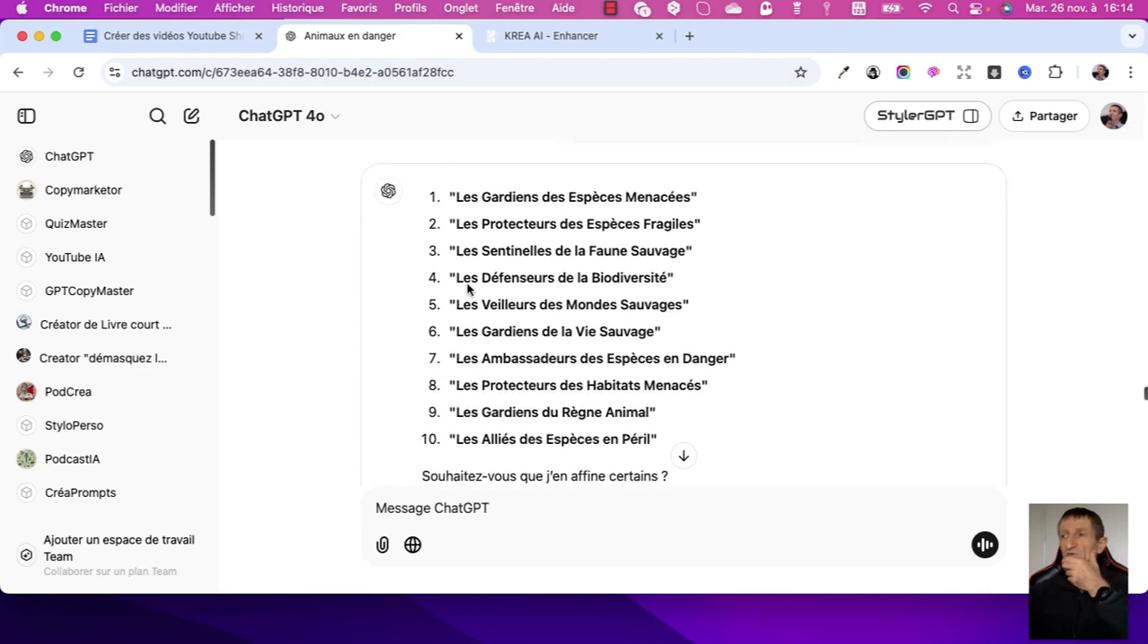
scroll(467, 285, "down", 5)
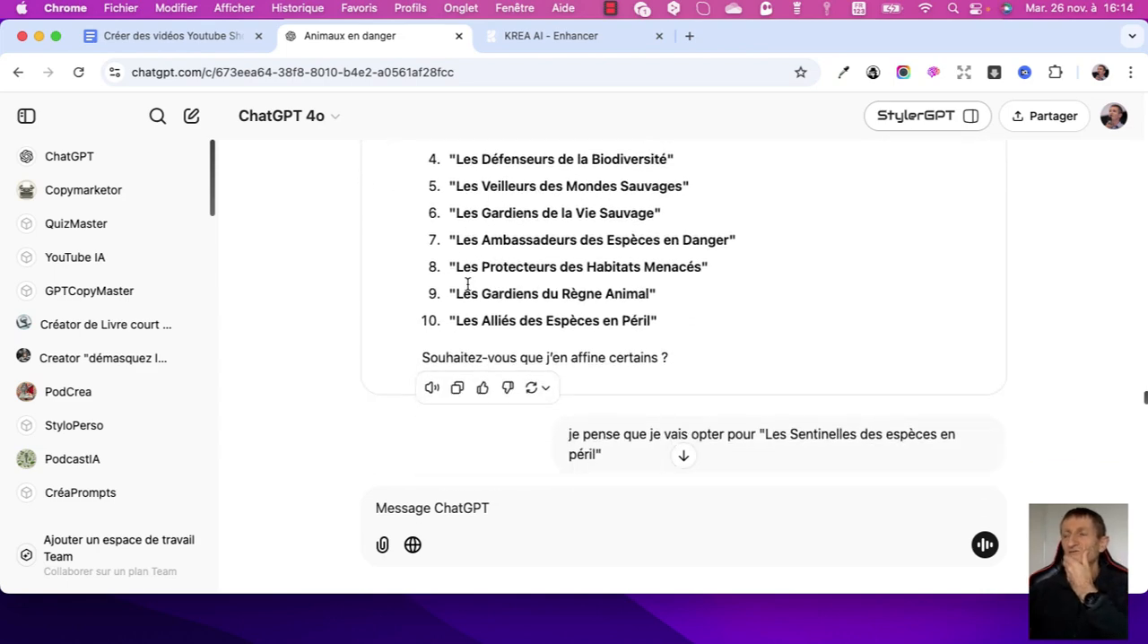
scroll(467, 285, "down", 3)
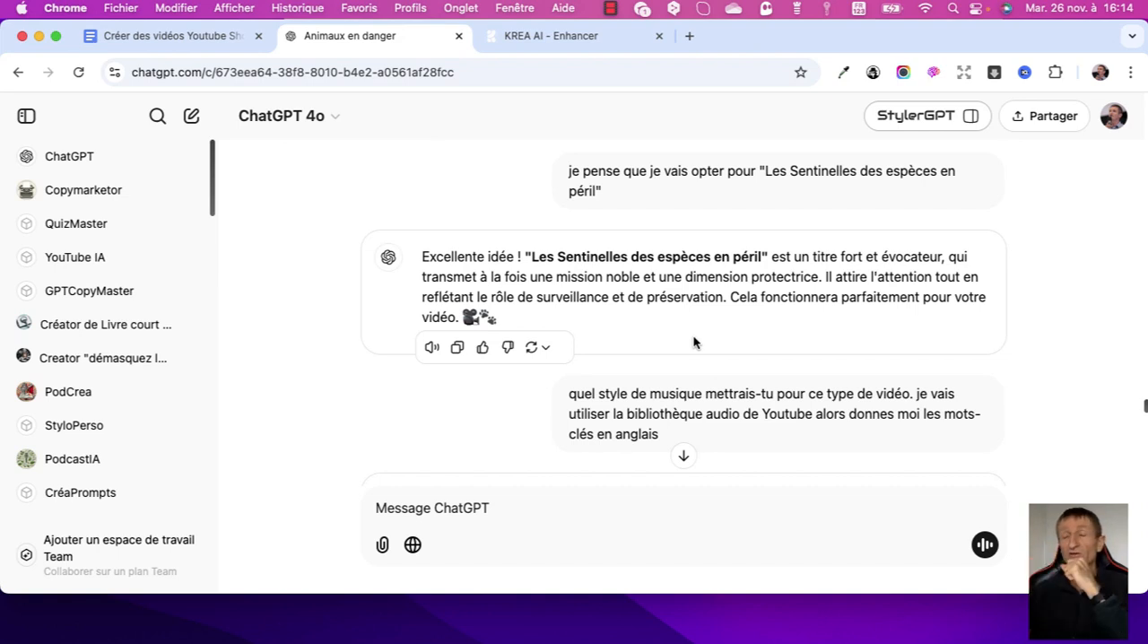
scroll(526, 314, "down", 1)
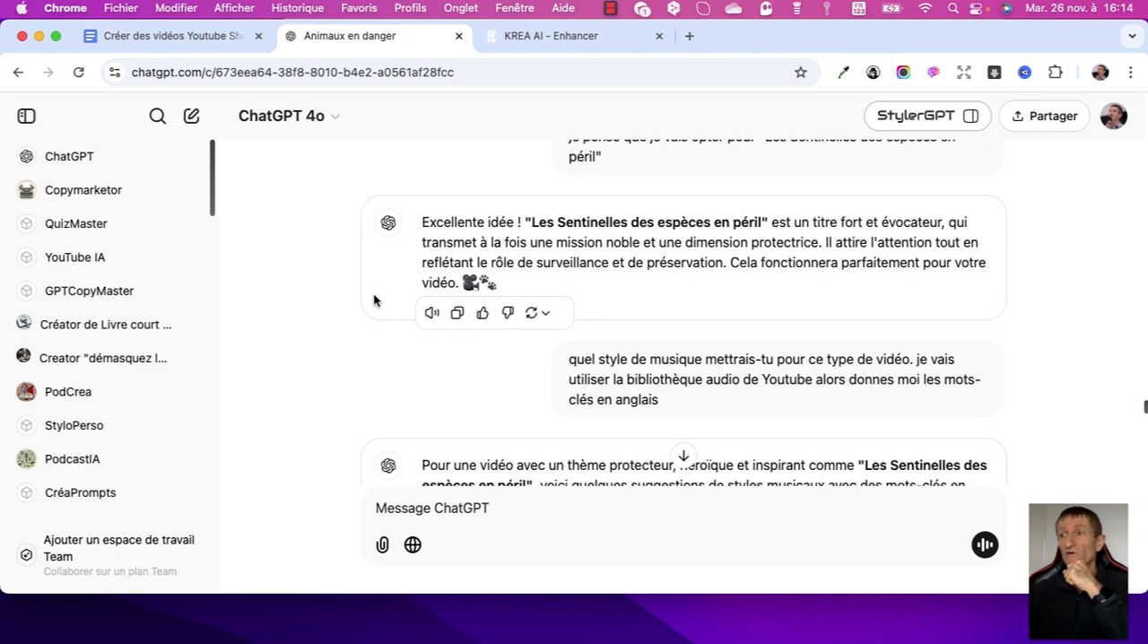
scroll(375, 301, "down", 2)
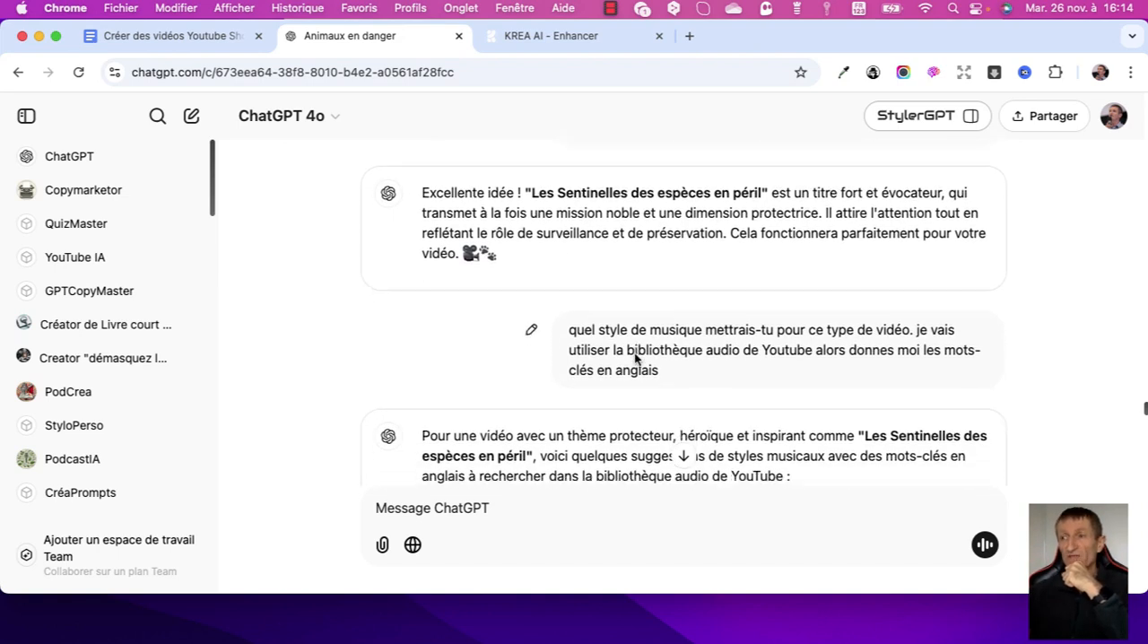
scroll(635, 352, "down", 3)
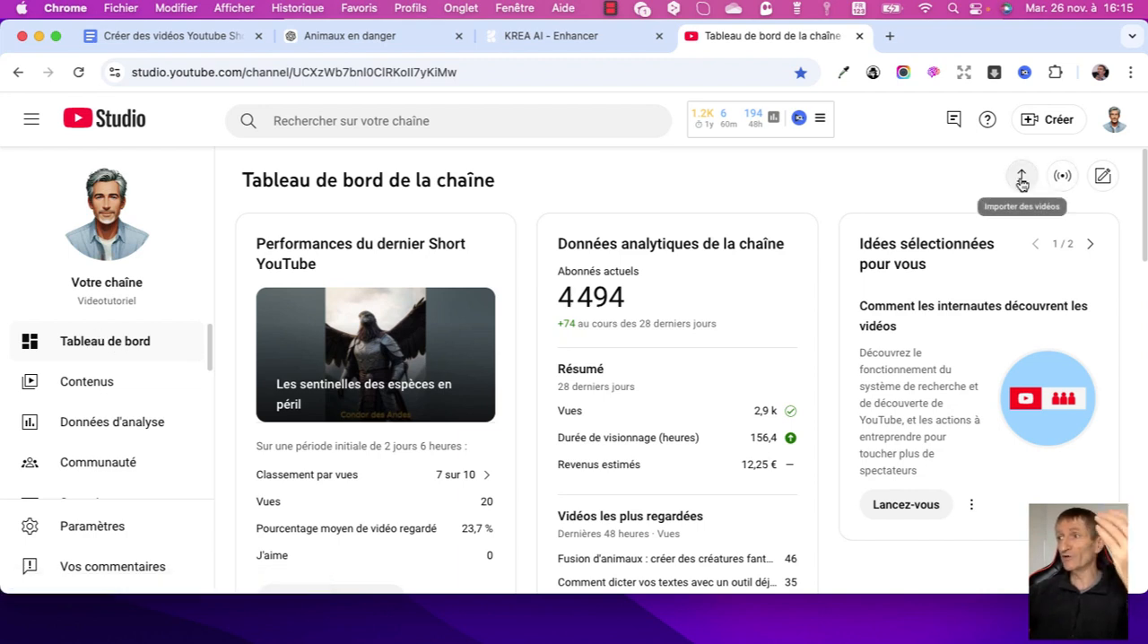
View the channel's Shorts in YouTube Studio's content list, and return to the Google Docs plan.
left_click(89, 388)
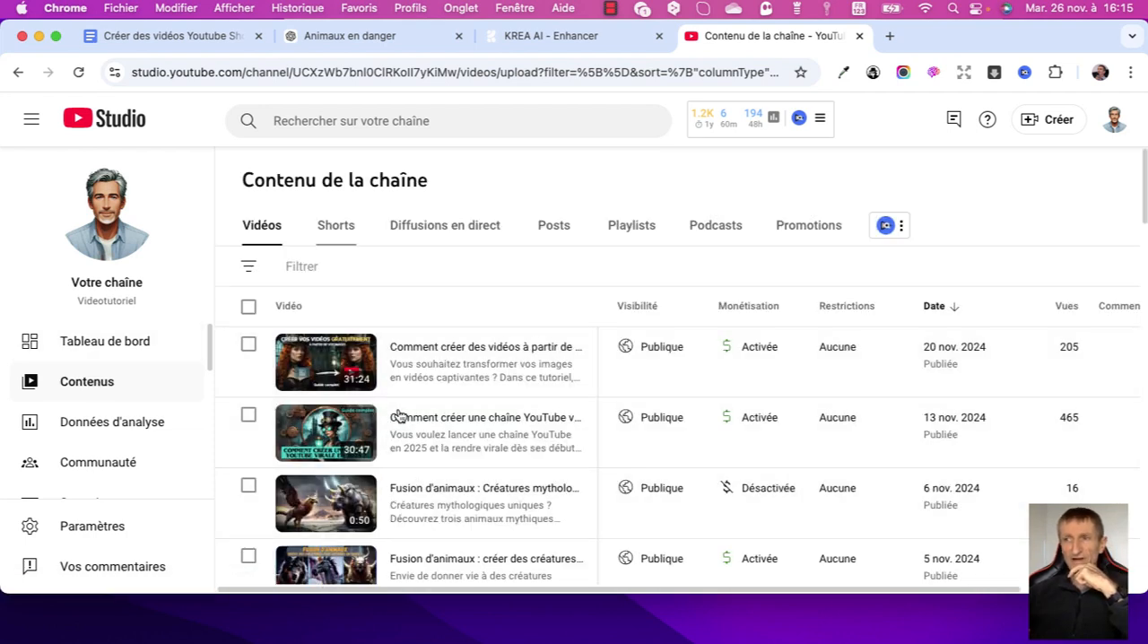
left_click(336, 227)
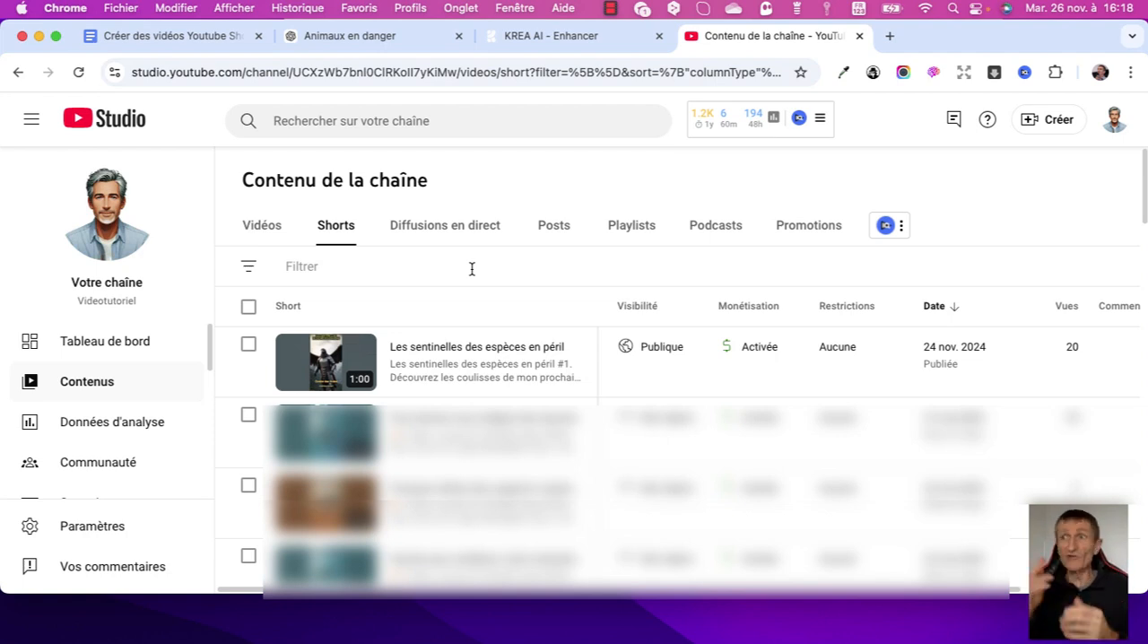
left_click(169, 36)
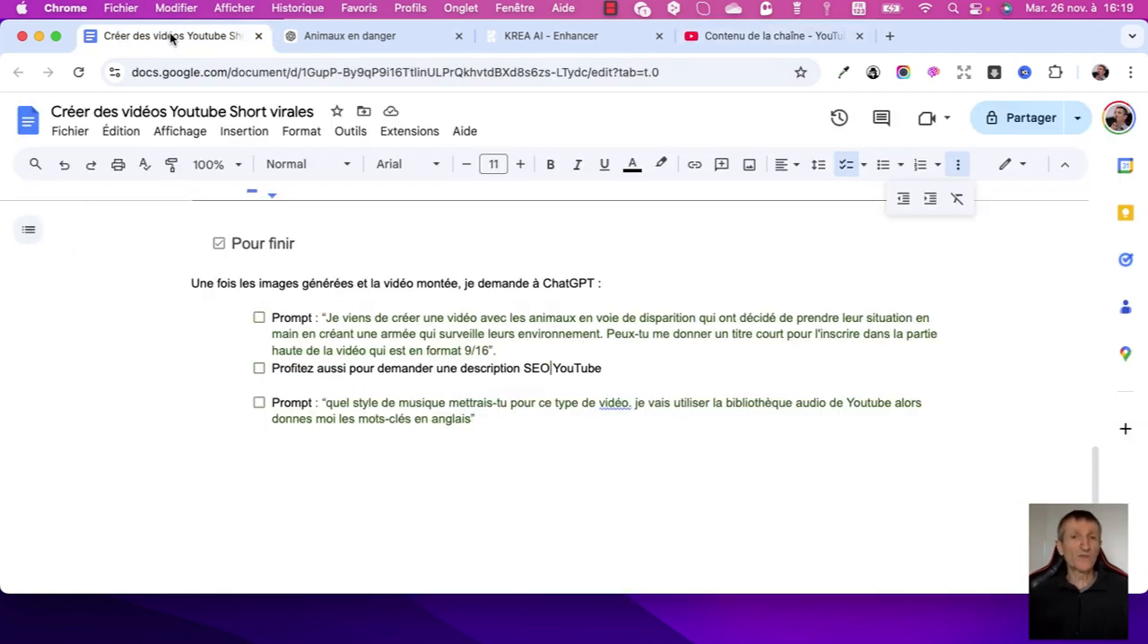